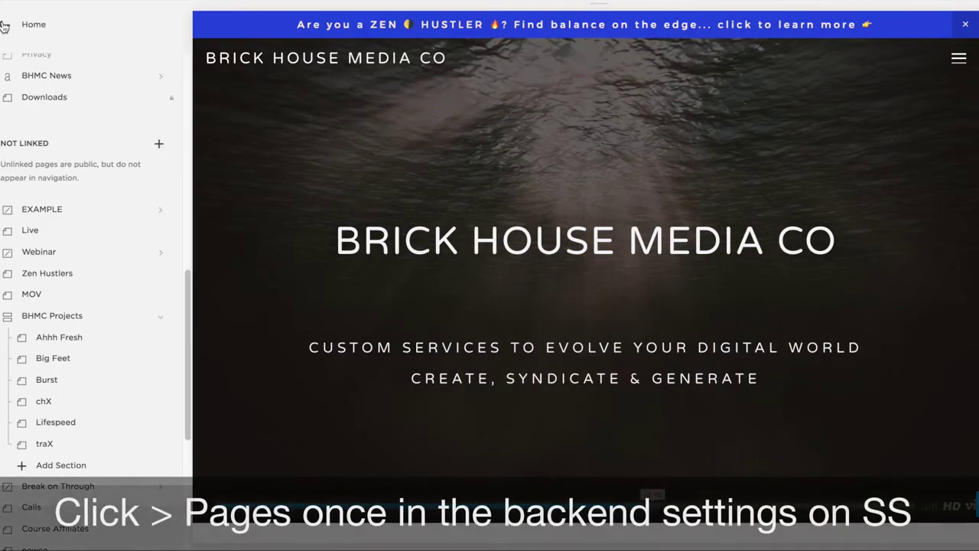
Return to the main editor menu so the site's page list is visible
left_click(6, 23)
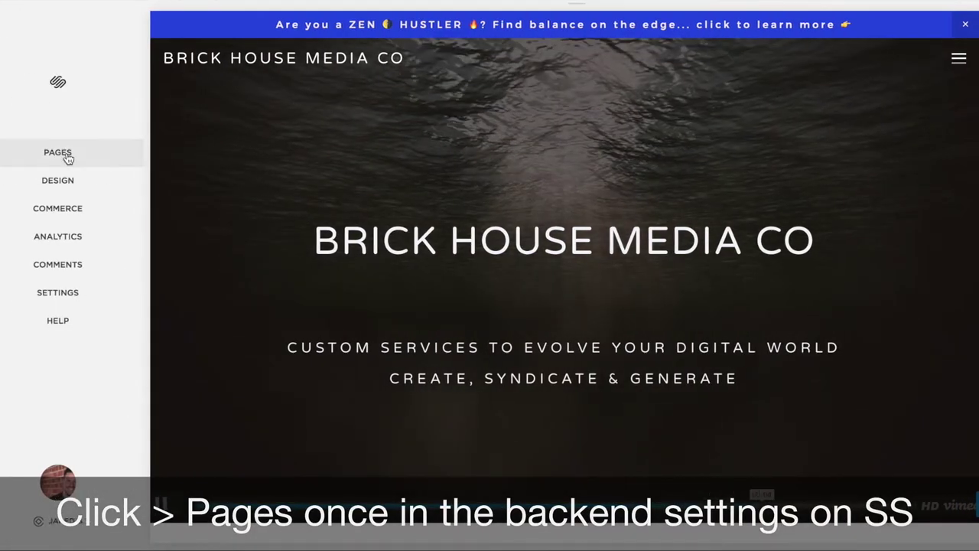
Add a new Not Linked cover page named 'BOT Test'
left_click(64, 155)
scroll(95, 174, "down", 6)
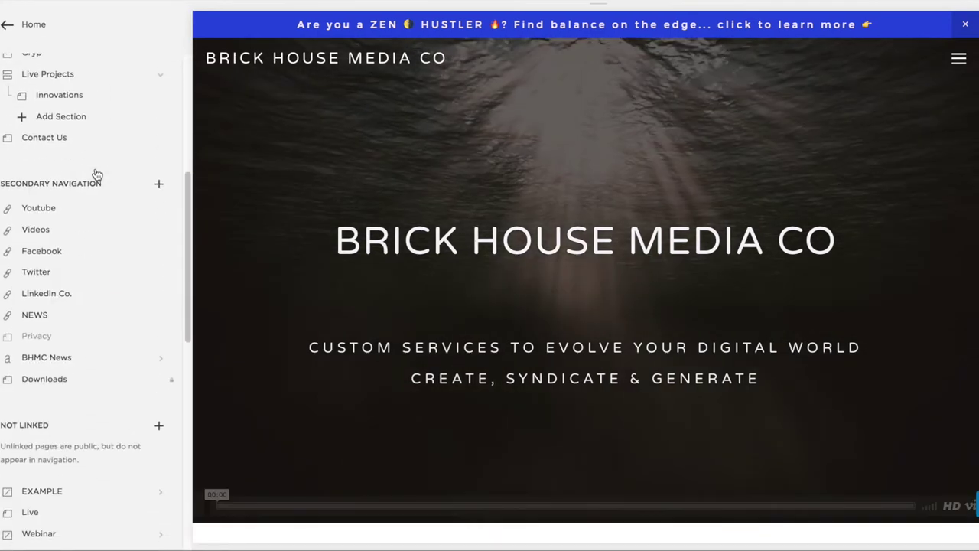
scroll(98, 182, "down", 3)
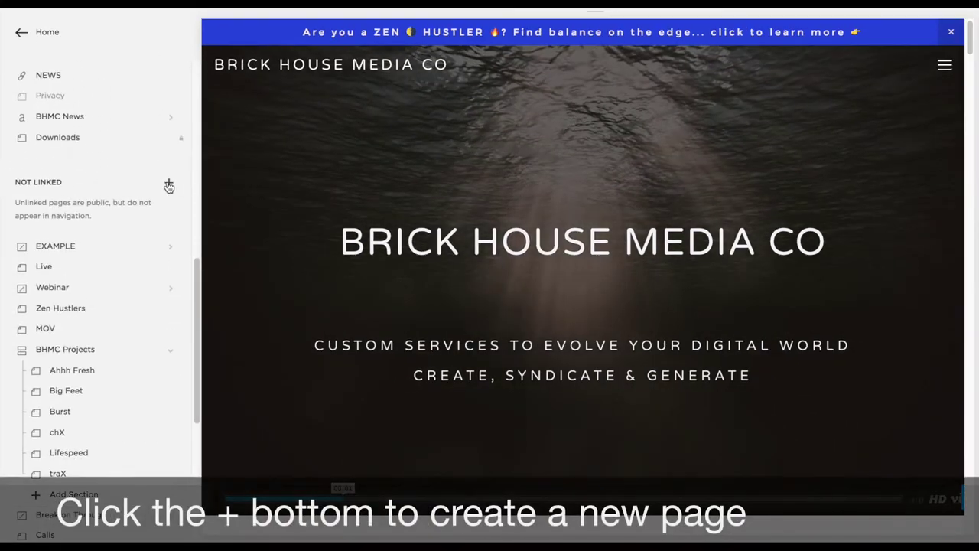
left_click(159, 181)
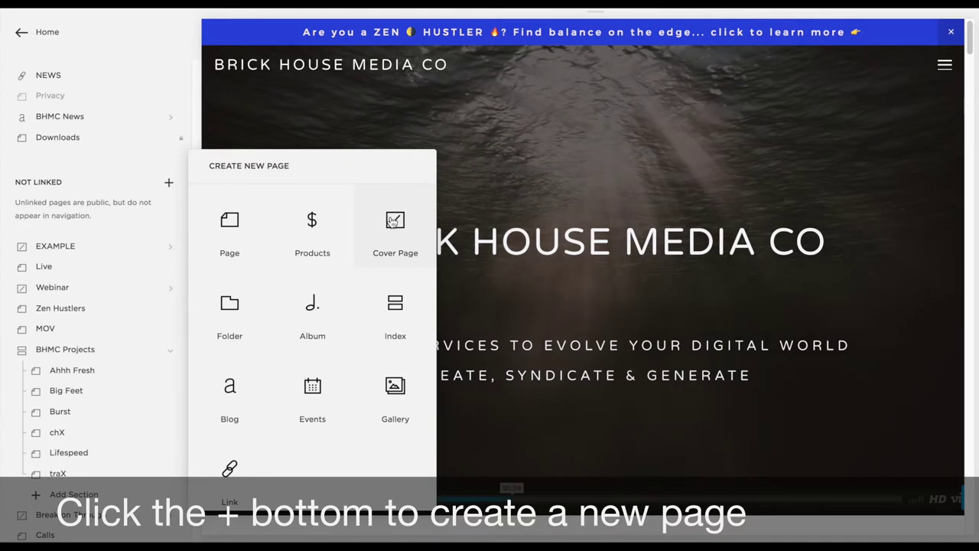
left_click(392, 221)
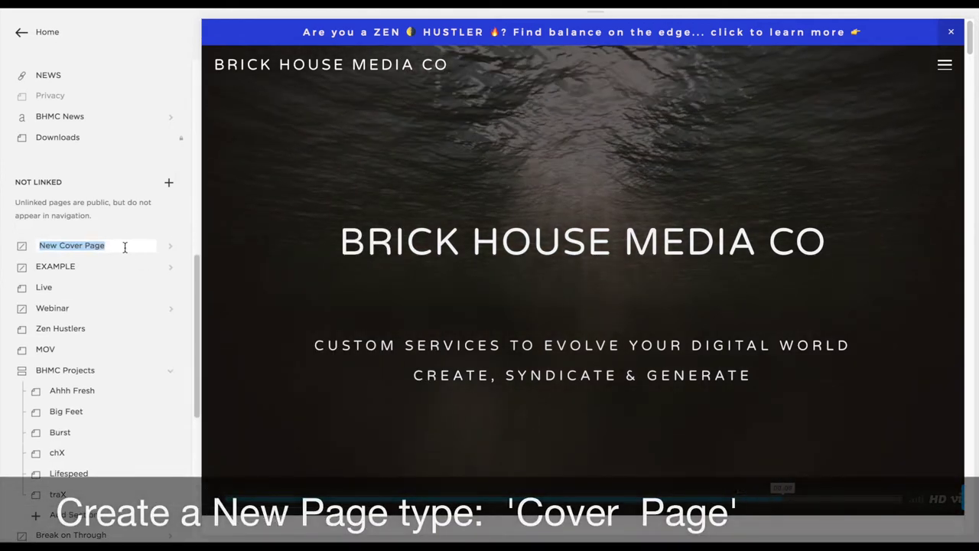
type("BOT T")
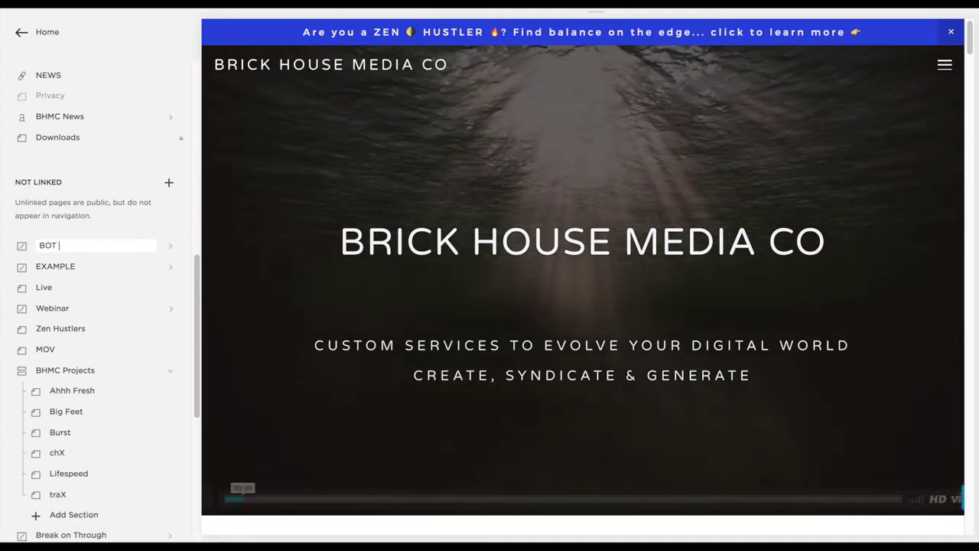
type("est")
key("Return")
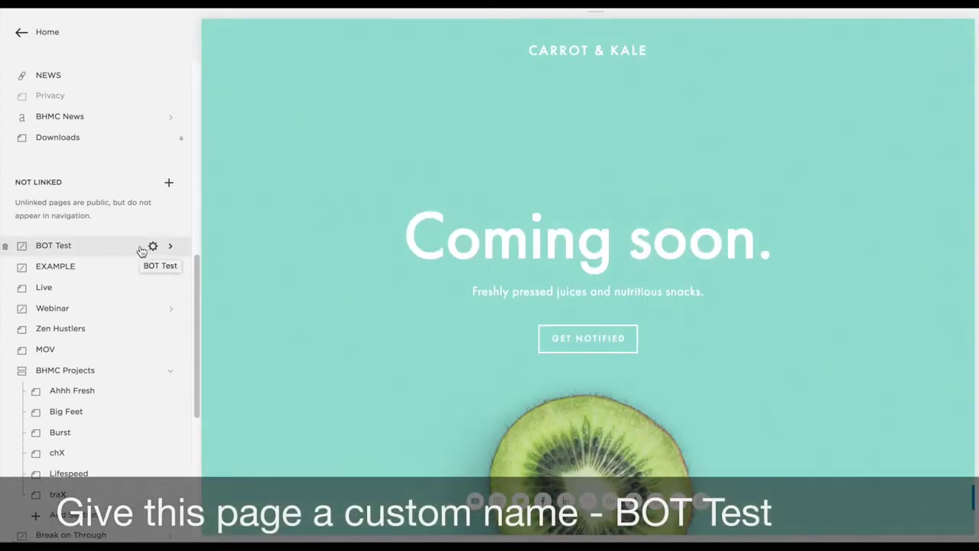
Upload Big Feet book cover1 as the BOT Test page's banner image and save
left_click(154, 247)
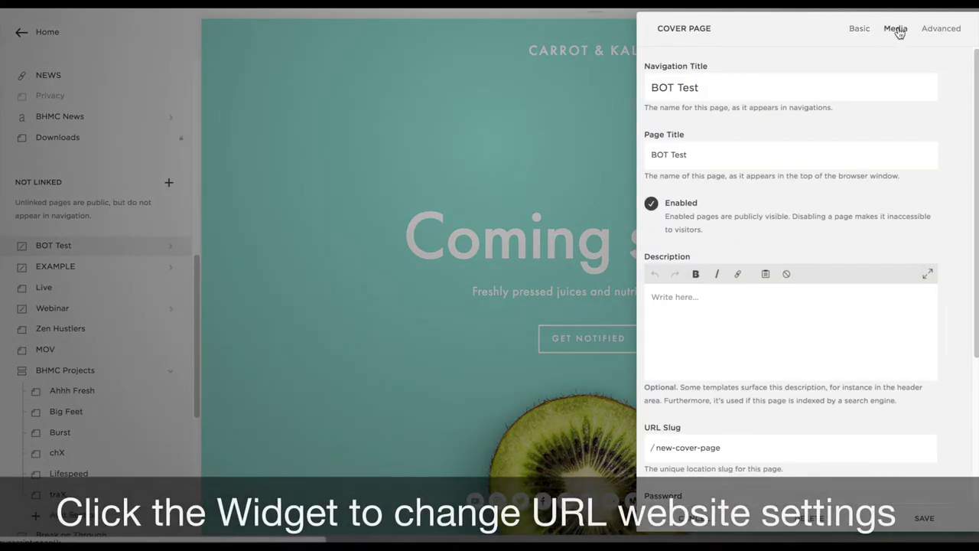
left_click(900, 30)
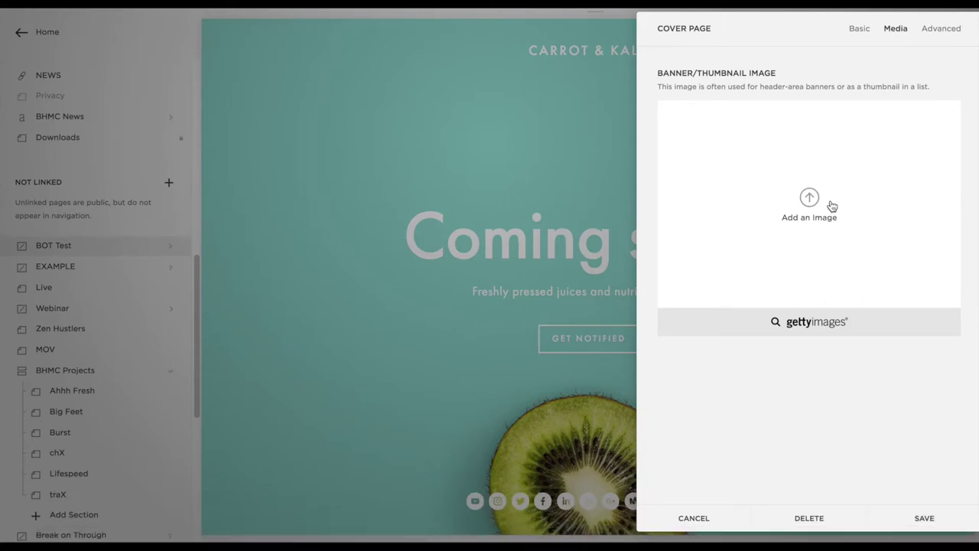
left_click(809, 198)
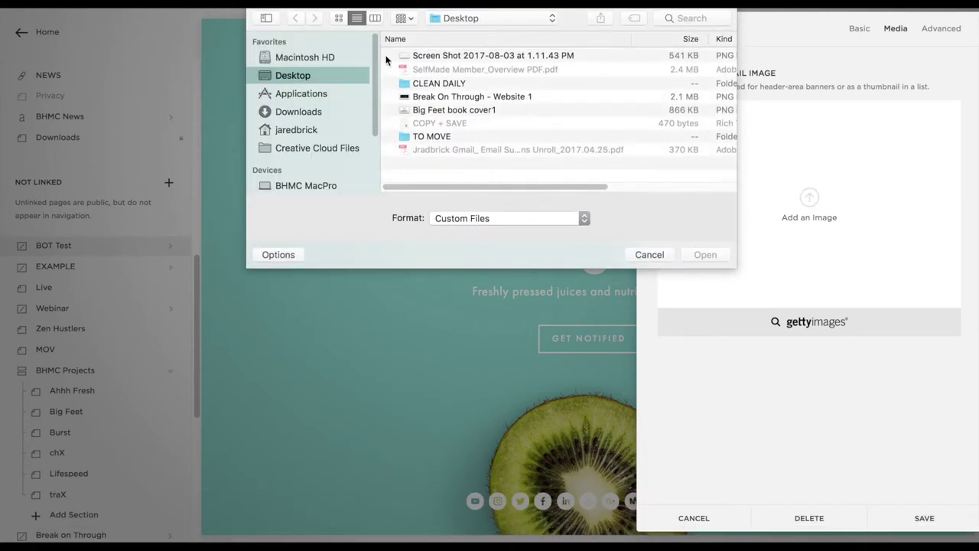
left_click(430, 98)
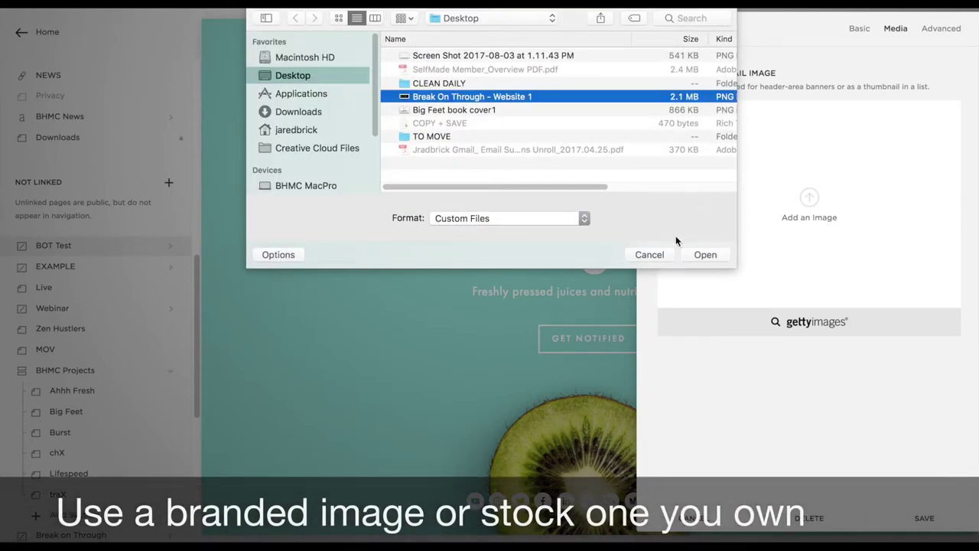
left_click(469, 112)
left_click(701, 255)
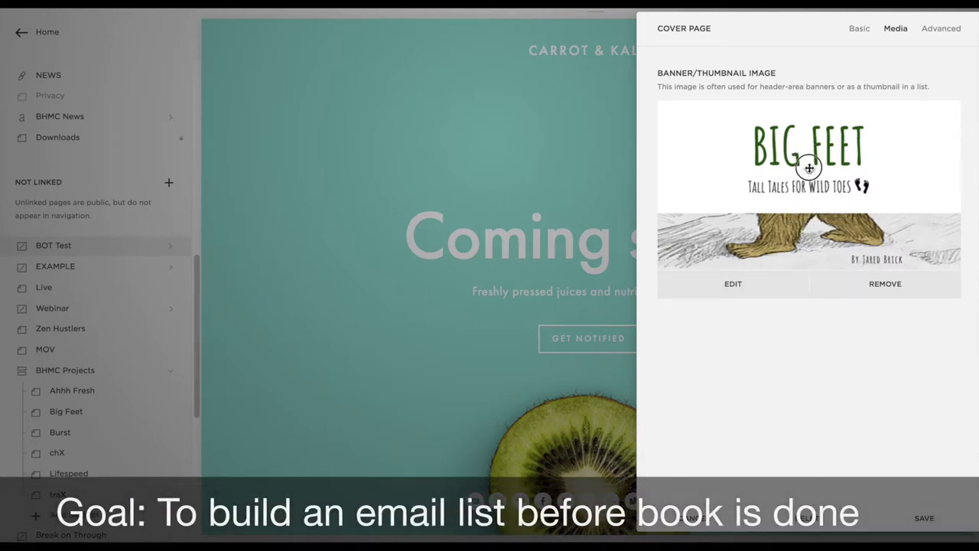
left_click(924, 518)
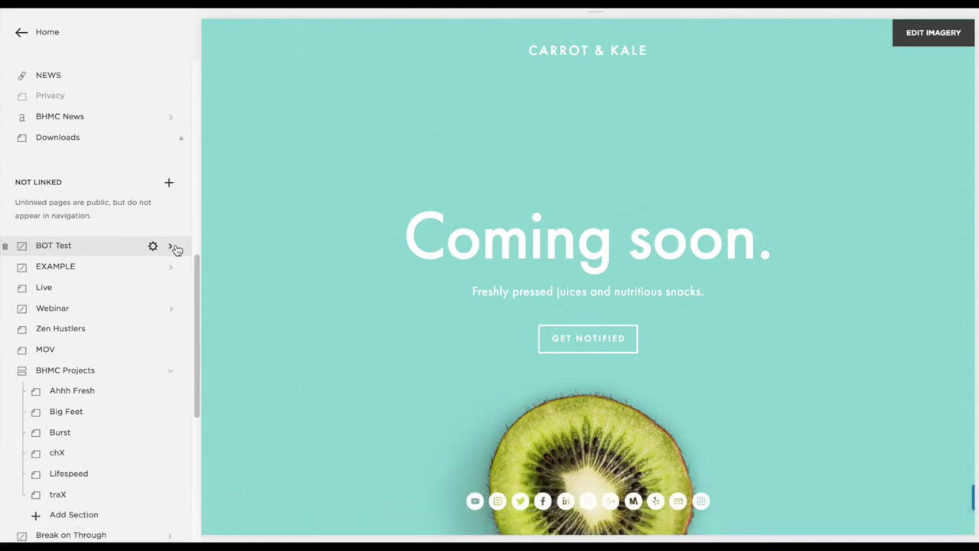
Switch the BOT Test cover page to the Card layout
left_click(171, 250)
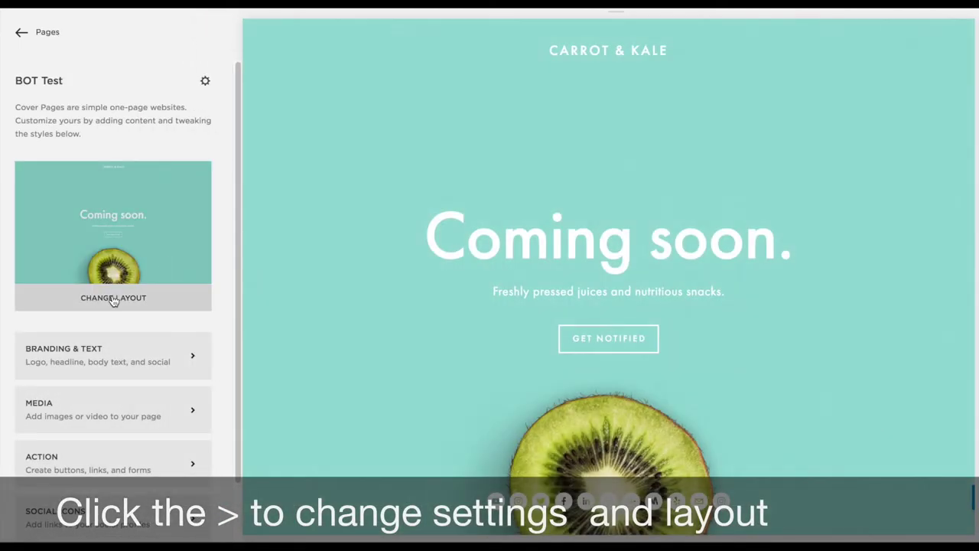
left_click(113, 298)
scroll(119, 291, "down", 5)
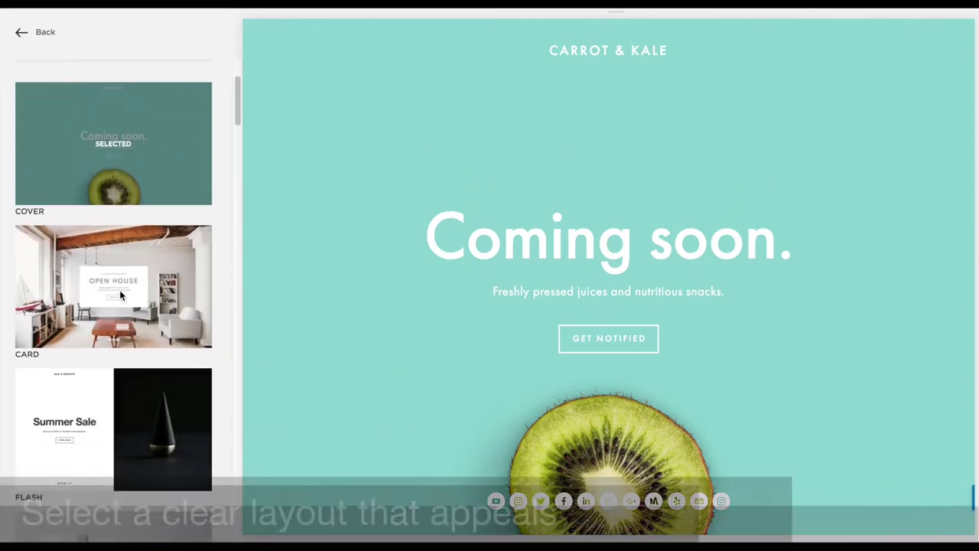
scroll(120, 294, "down", 4)
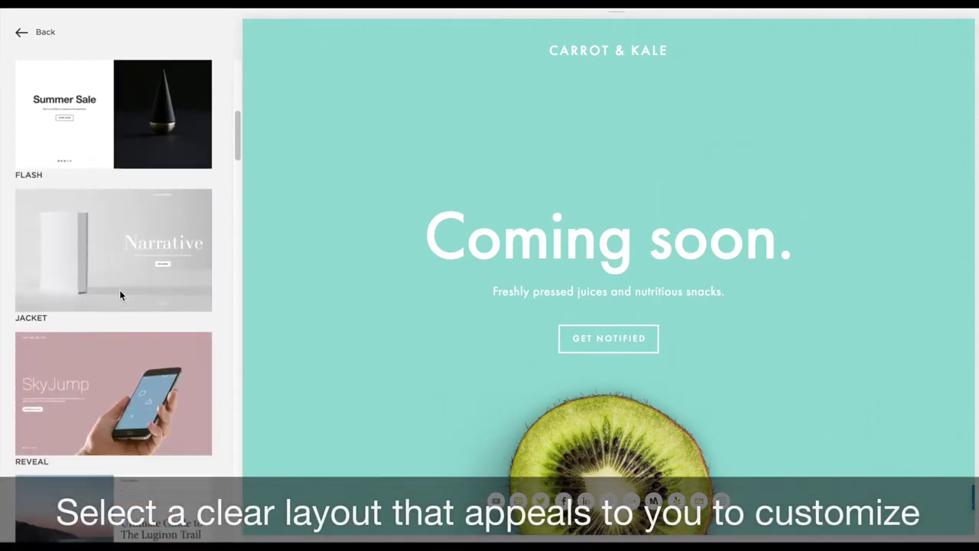
scroll(119, 295, "down", 4)
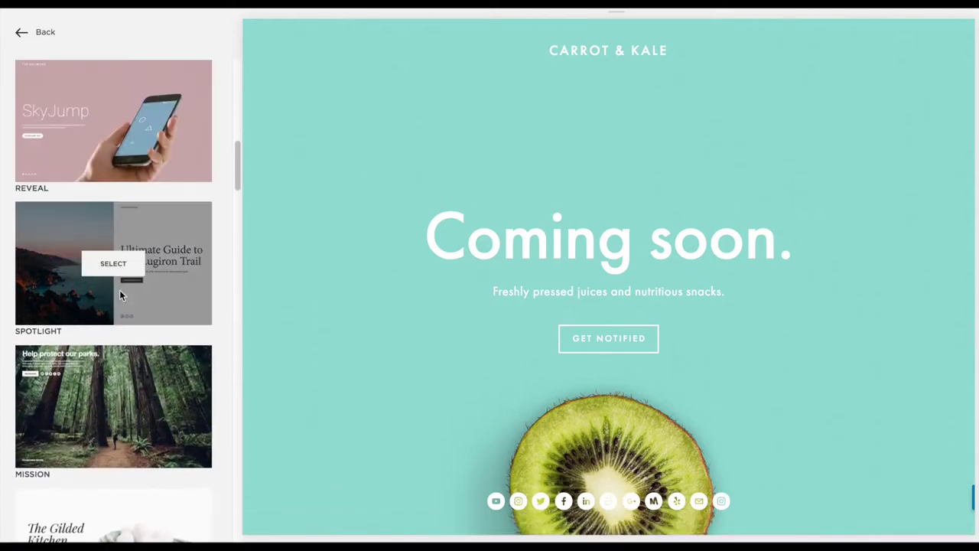
scroll(119, 295, "down", 5)
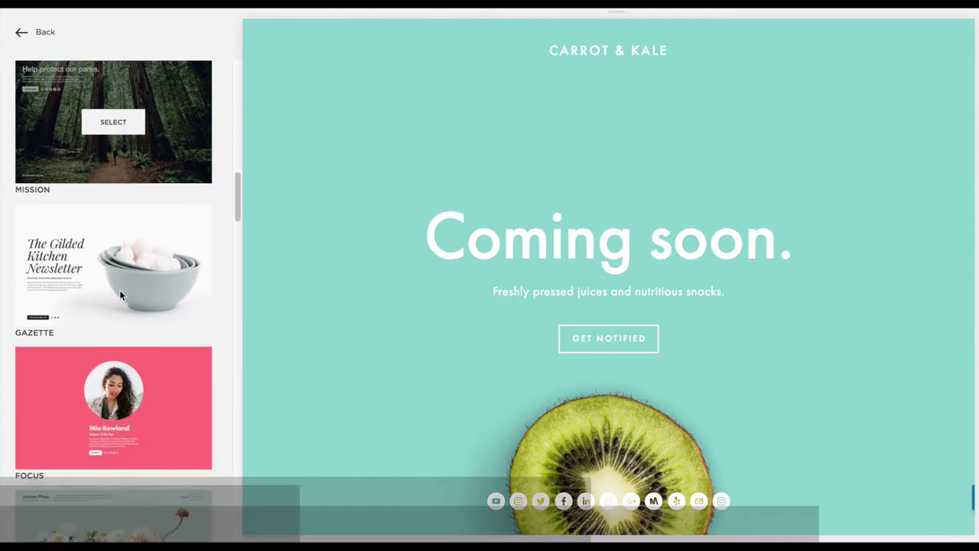
scroll(120, 290, "down", 3)
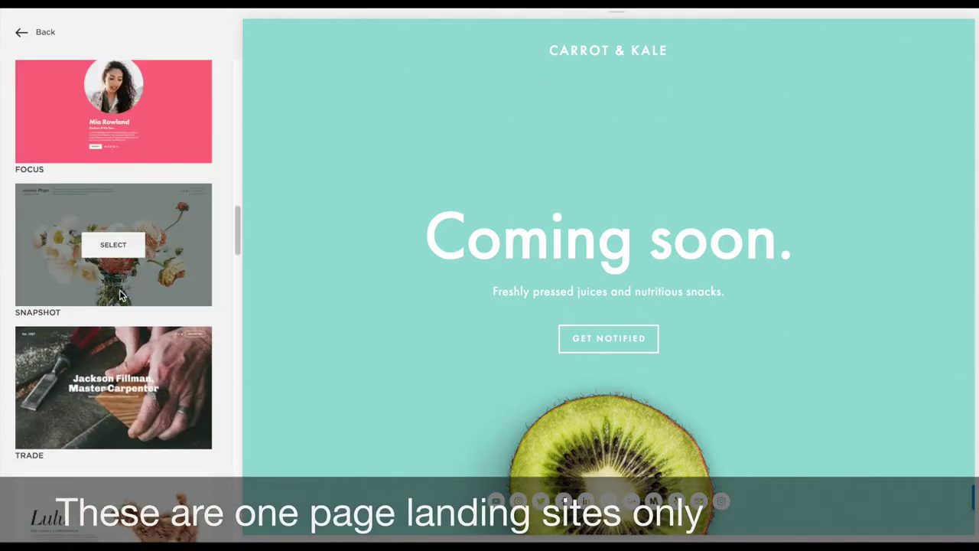
scroll(119, 289, "down", 5)
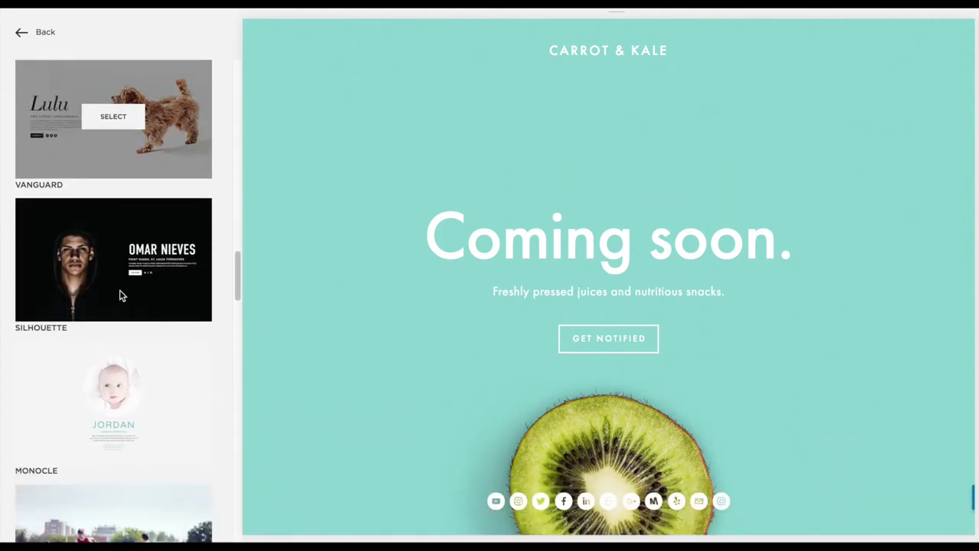
scroll(119, 292, "down", 7)
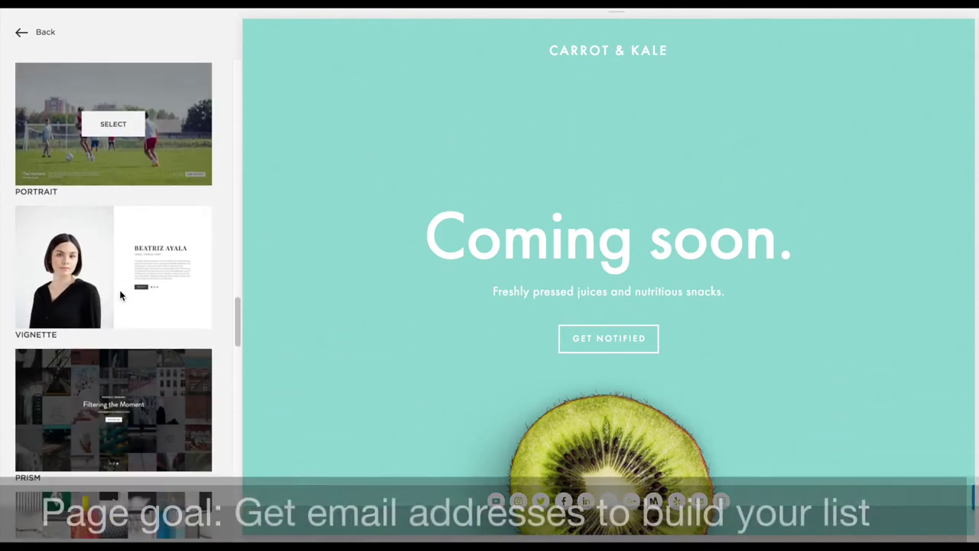
scroll(119, 295, "down", 7)
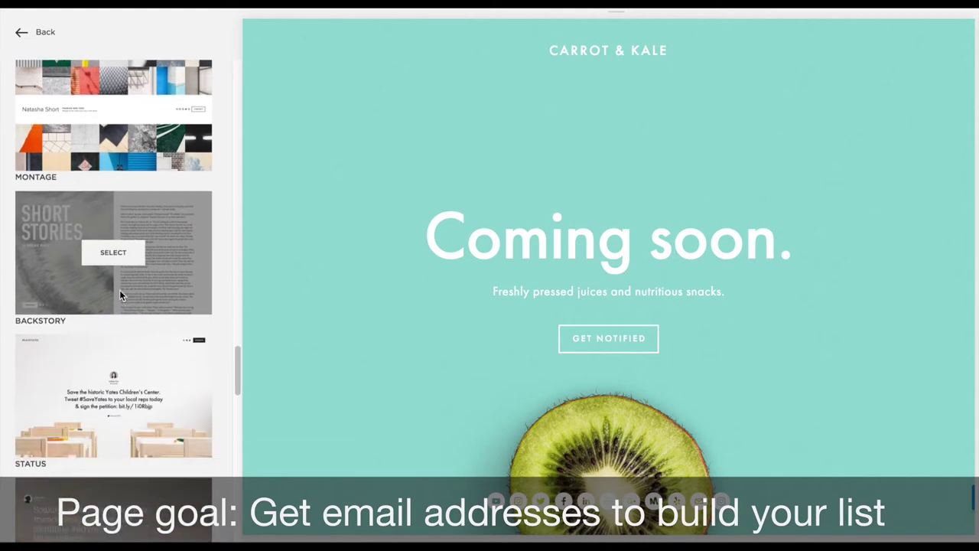
scroll(119, 295, "down", 6)
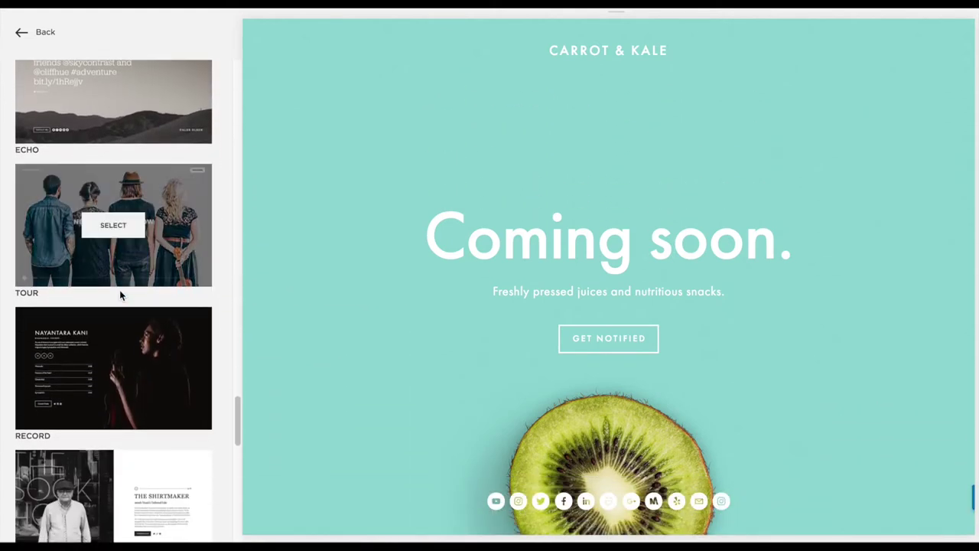
scroll(119, 290, "down", 7)
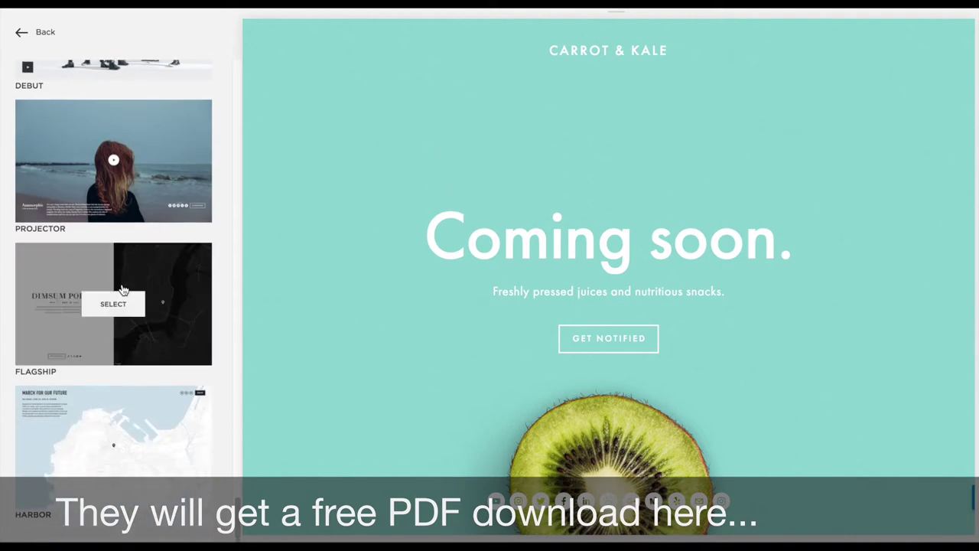
scroll(122, 290, "up", 20)
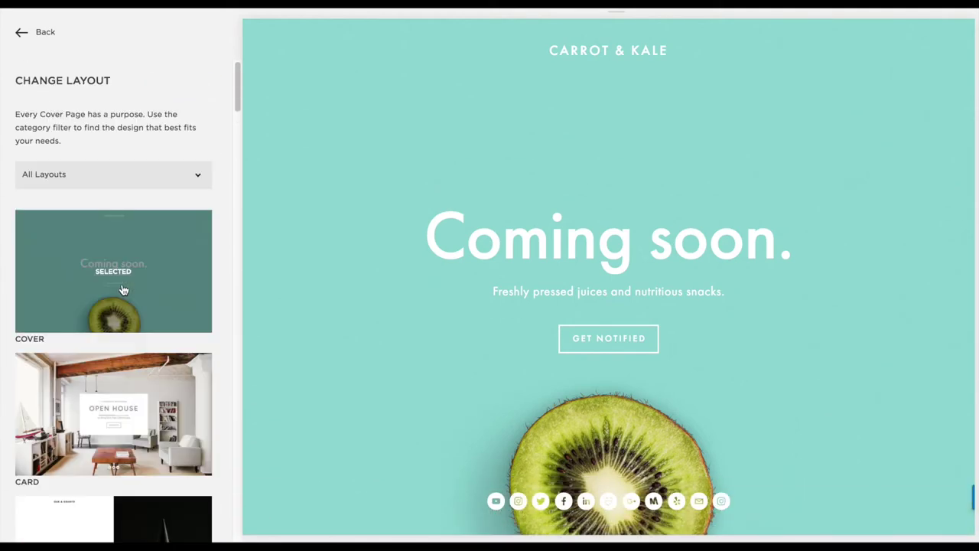
left_click(118, 337)
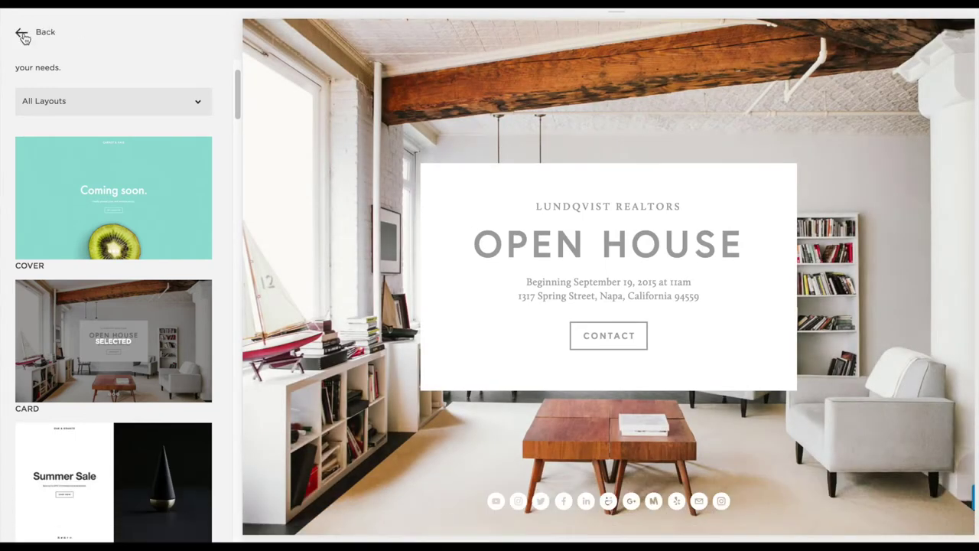
left_click(22, 35)
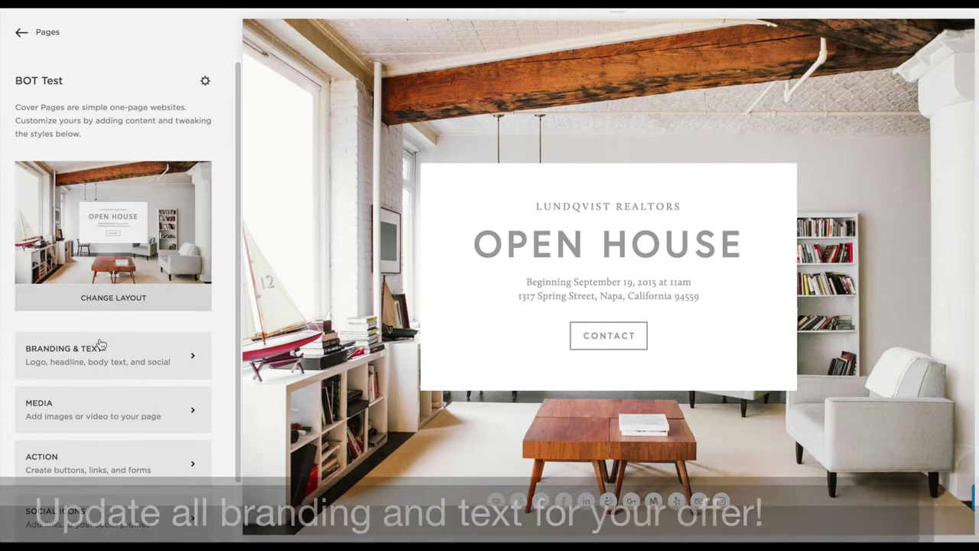
Set the branding to 'Tall Tales for Wild Toes' and the headline to 'BIG FEET'
left_click(99, 350)
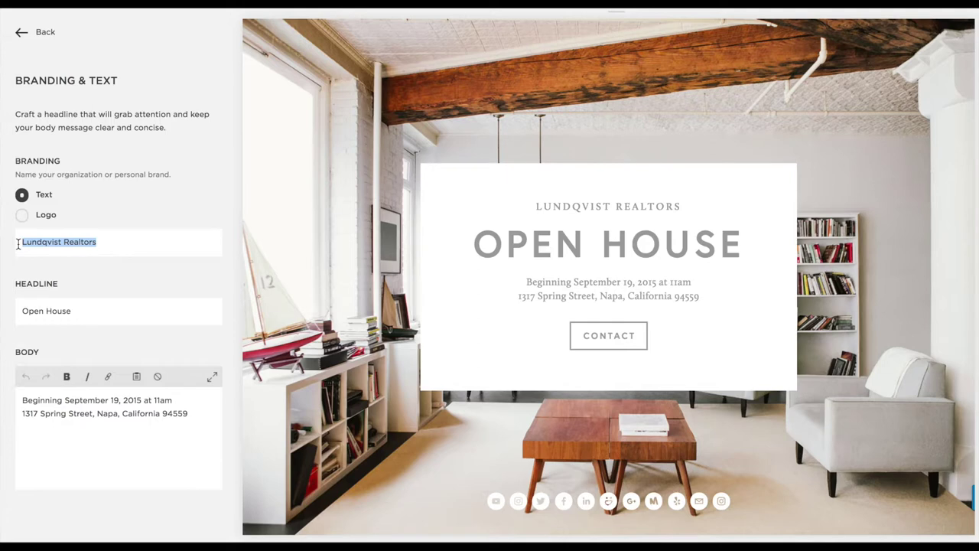
type("Tall Tales for Wild Toes")
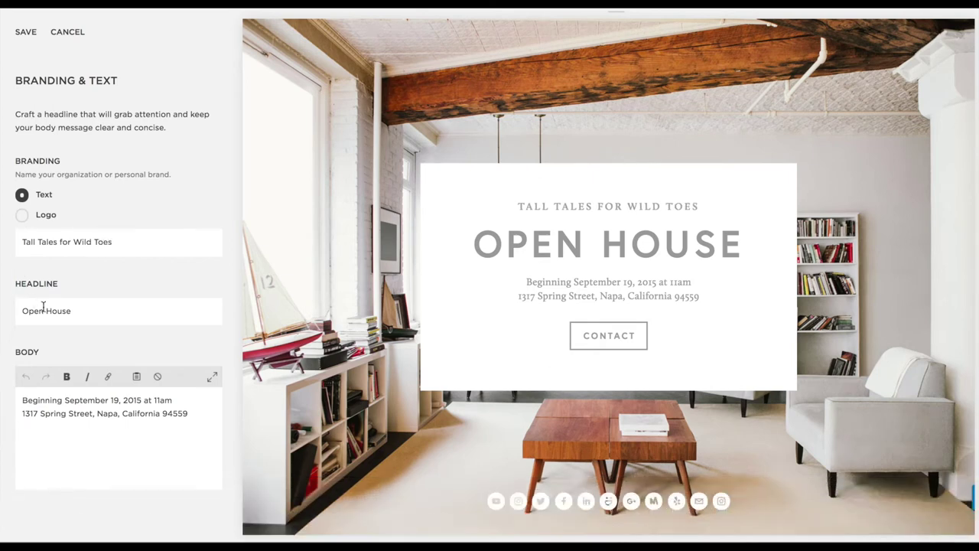
type("B")
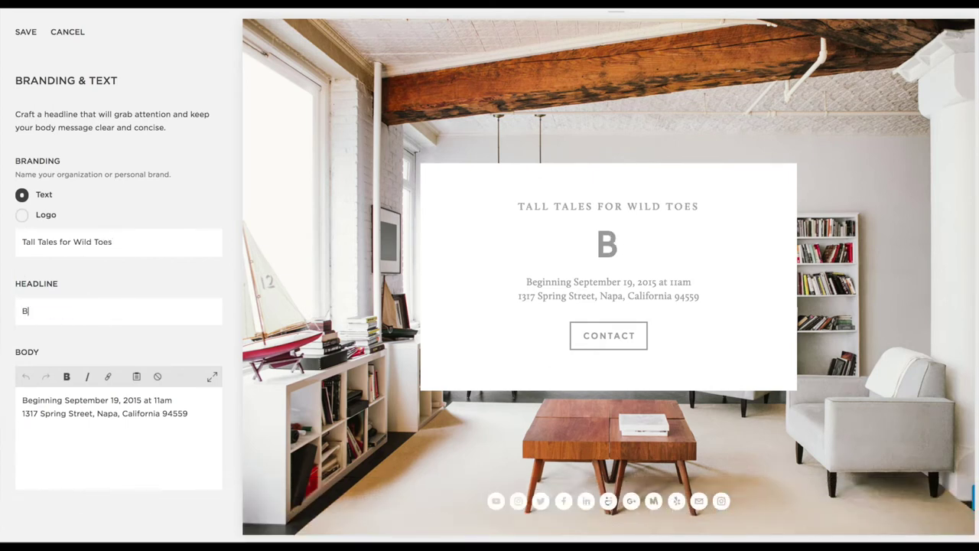
type("IG FEET")
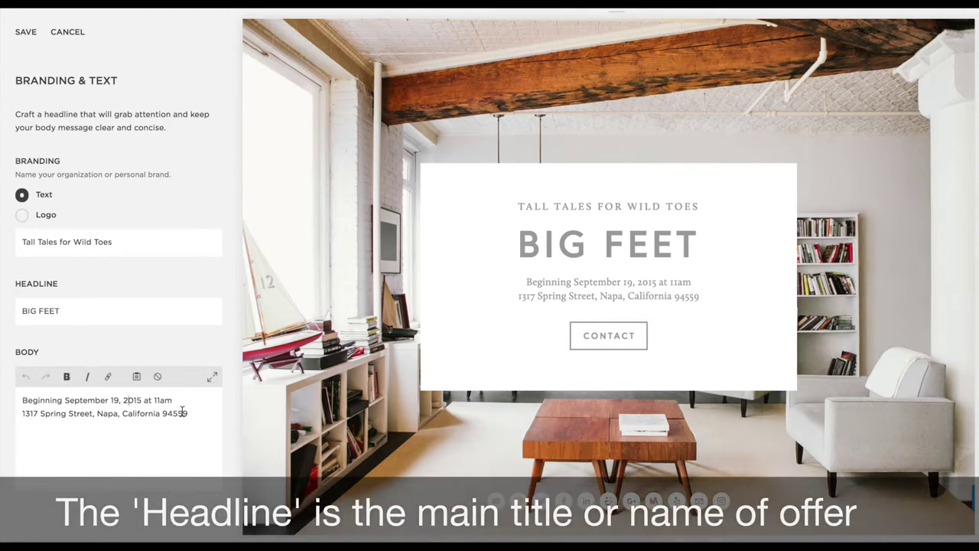
left_click_drag(86, 411, 12, 403)
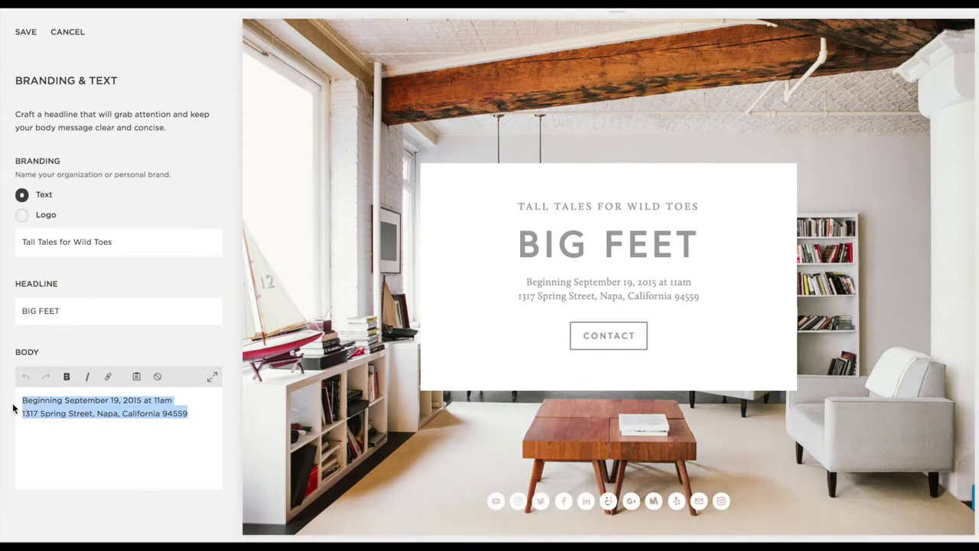
type("A new child")
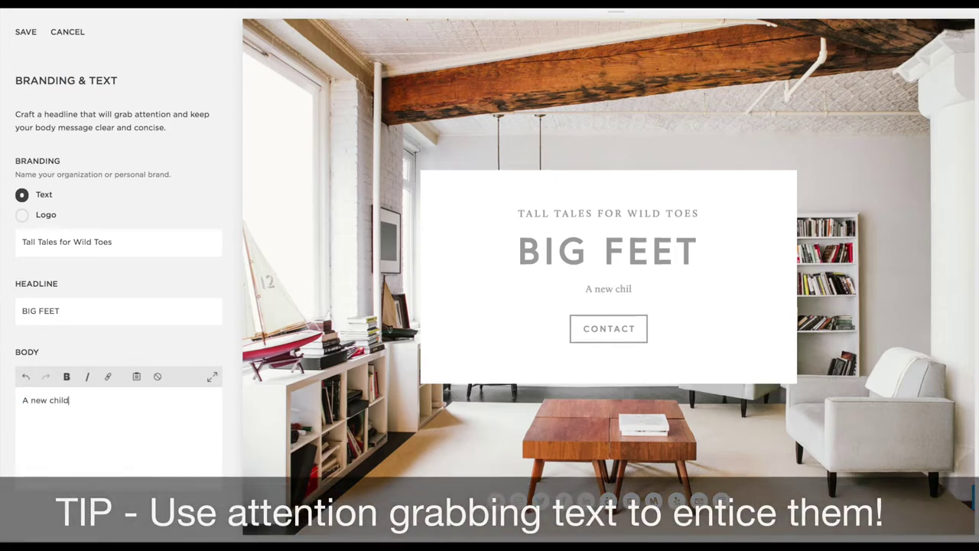
type("ren's ")
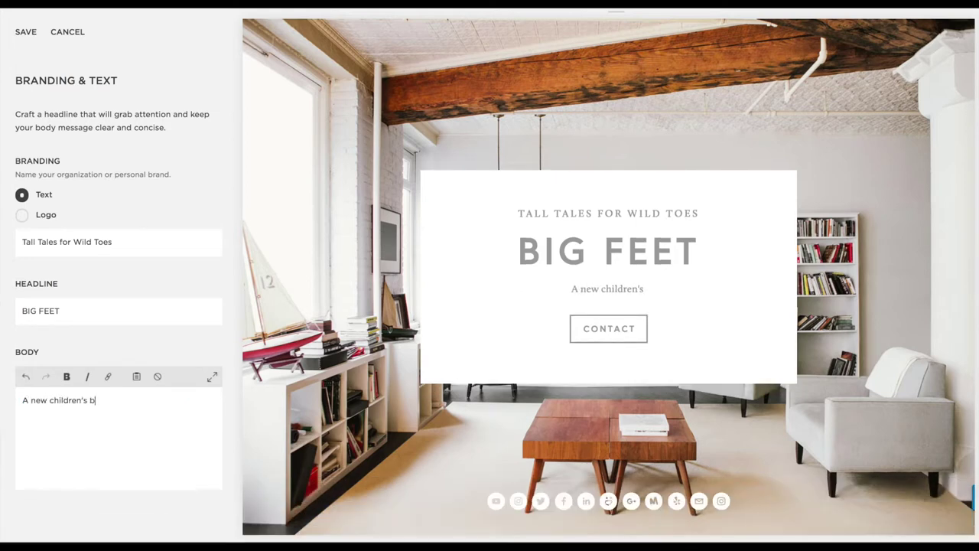
type("book from Kared")
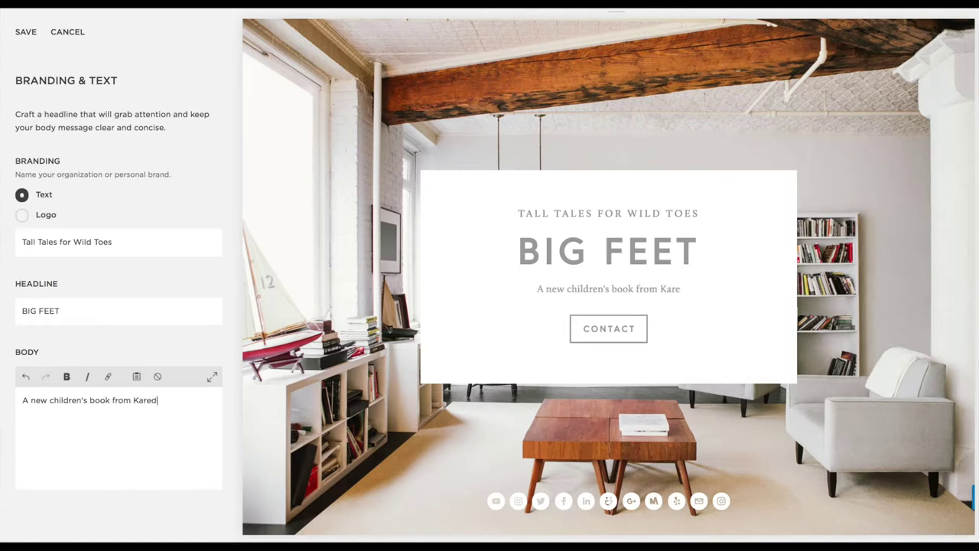
key("BackSpace")
key("BackSpace")
key("BackSpace")
key("BackSpace")
key("BackSpace")
type("a")
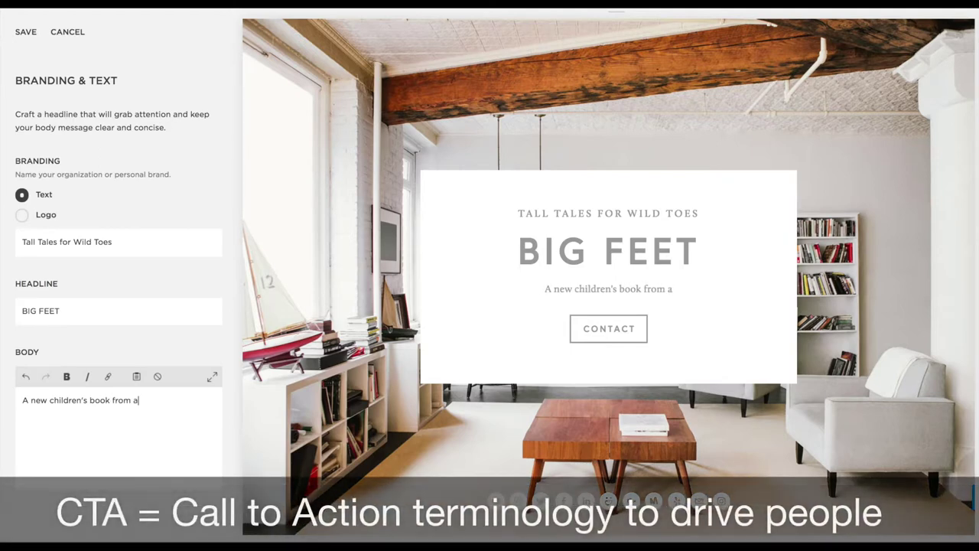
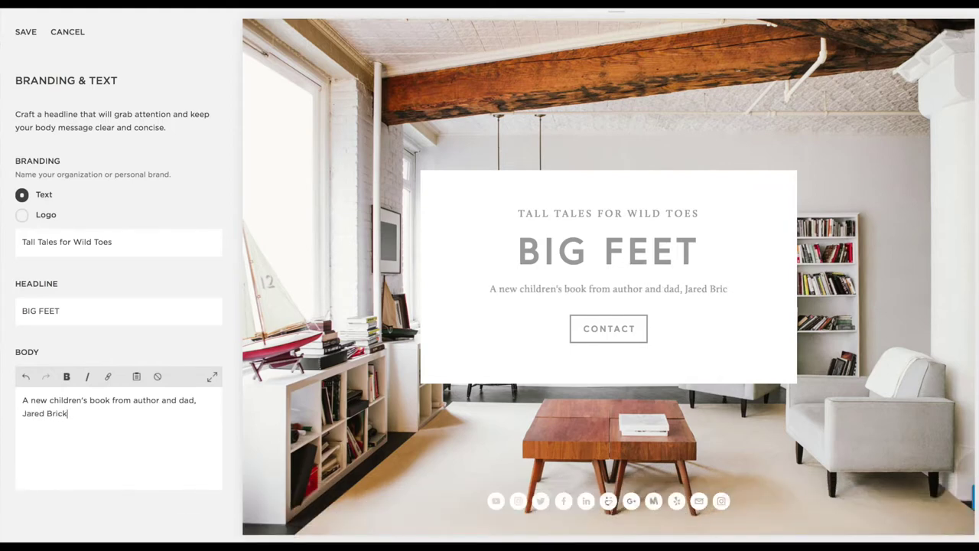
type(". Learn more aobut th")
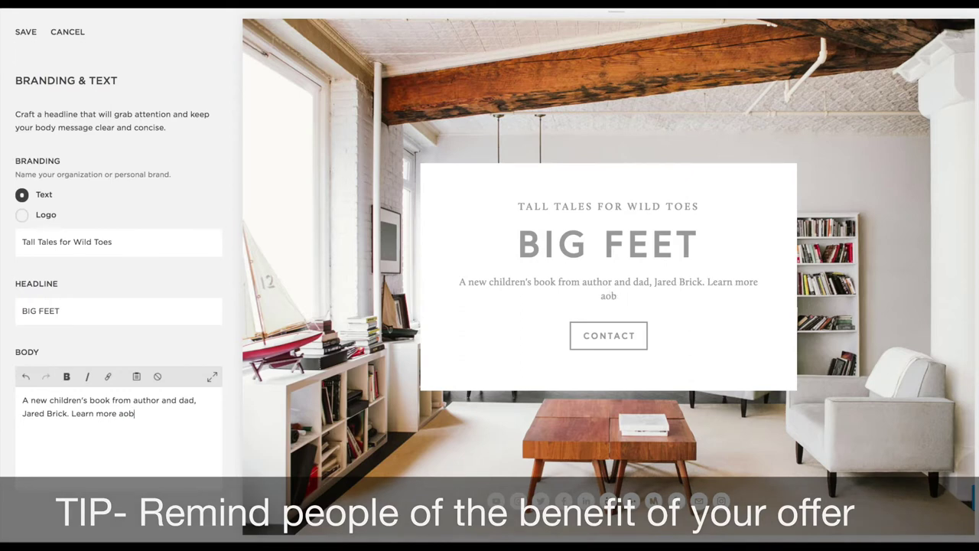
key("BackSpace")
key("BackSpace")
key("BackSpace")
key("BackSpace")
key("BackSpace")
key("BackSpace")
key("BackSpace")
key("BackSpace")
key("BackSpace")
key("BackSpace")
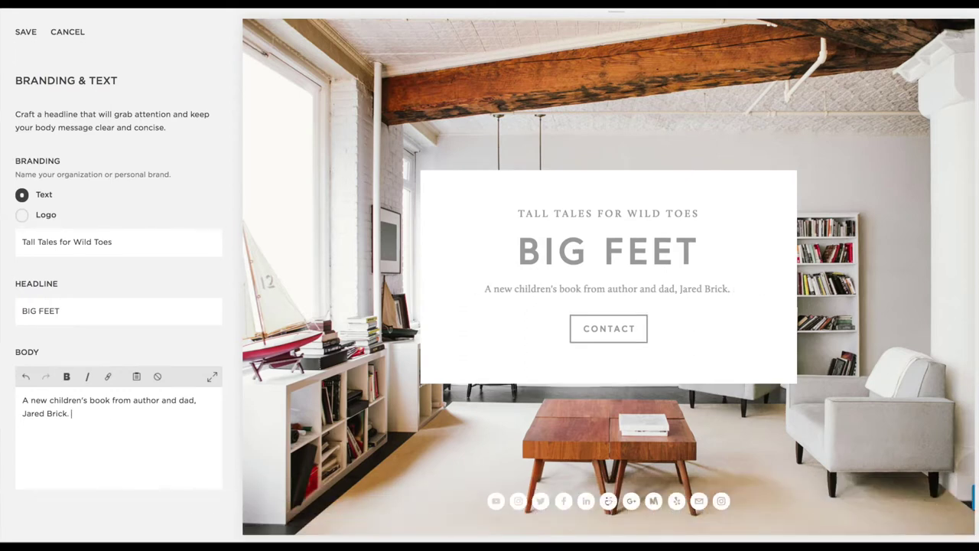
type("Download the ")
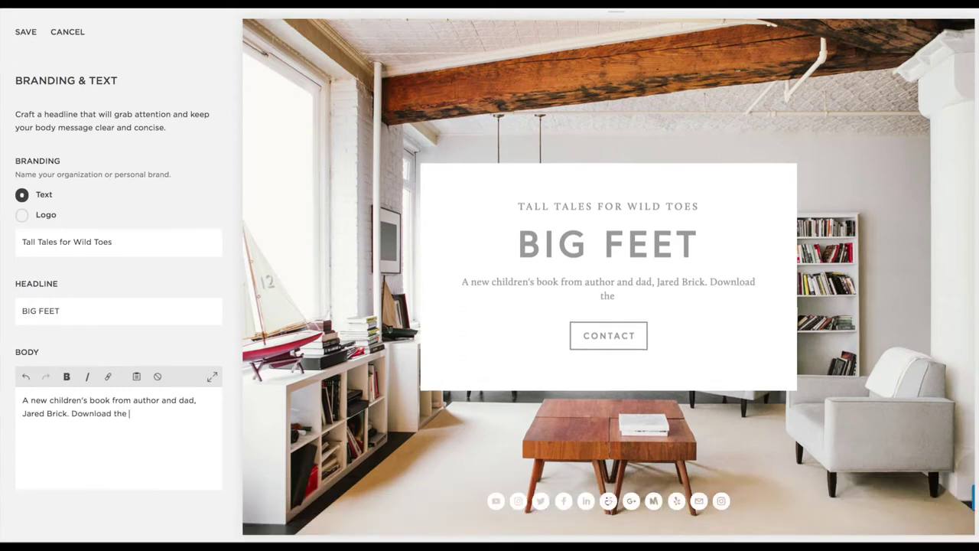
type("story")
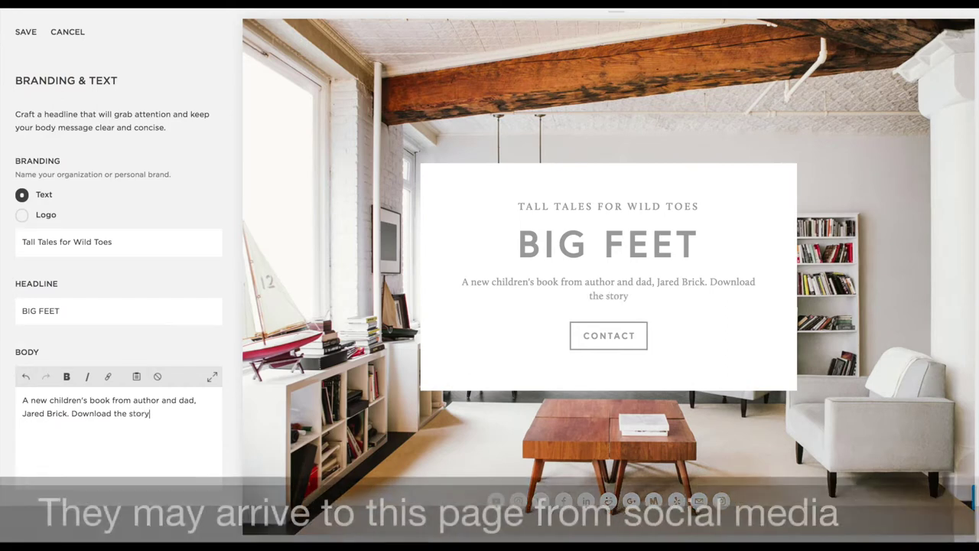
type("board and gi")
key("BackSpace")
key("BackSpace")
type("first")
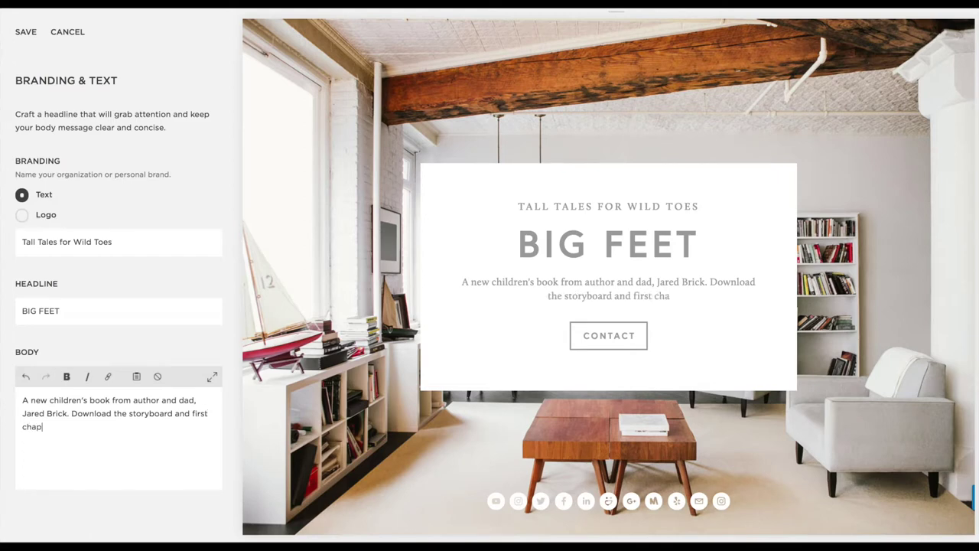
type(" chapter for free")
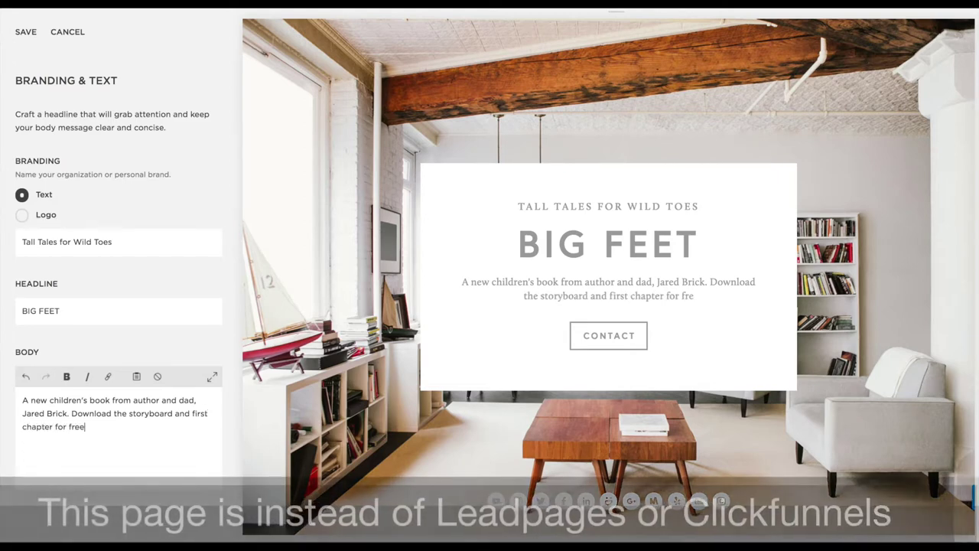
type("bl, simply add your email! enj")
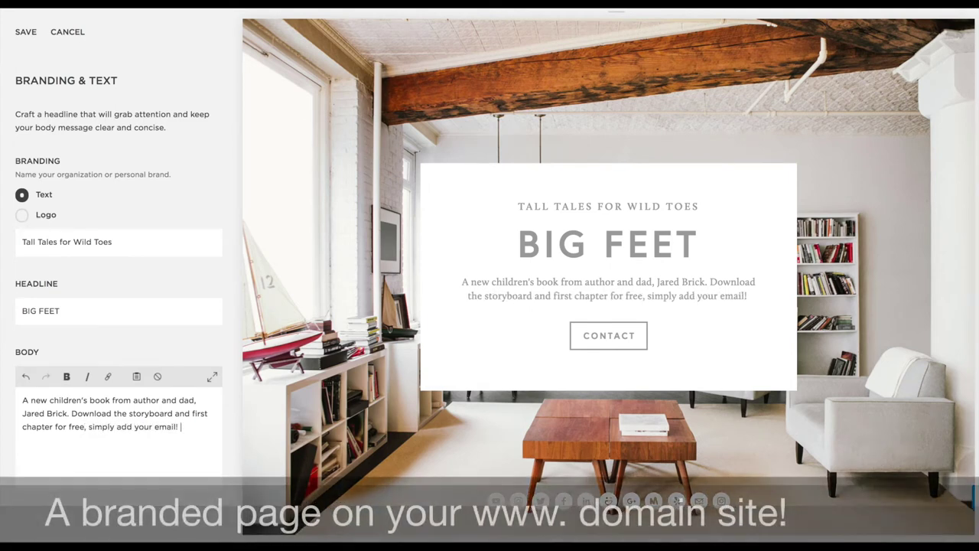
key("BackSpace")
key("BackSpace")
type("n")
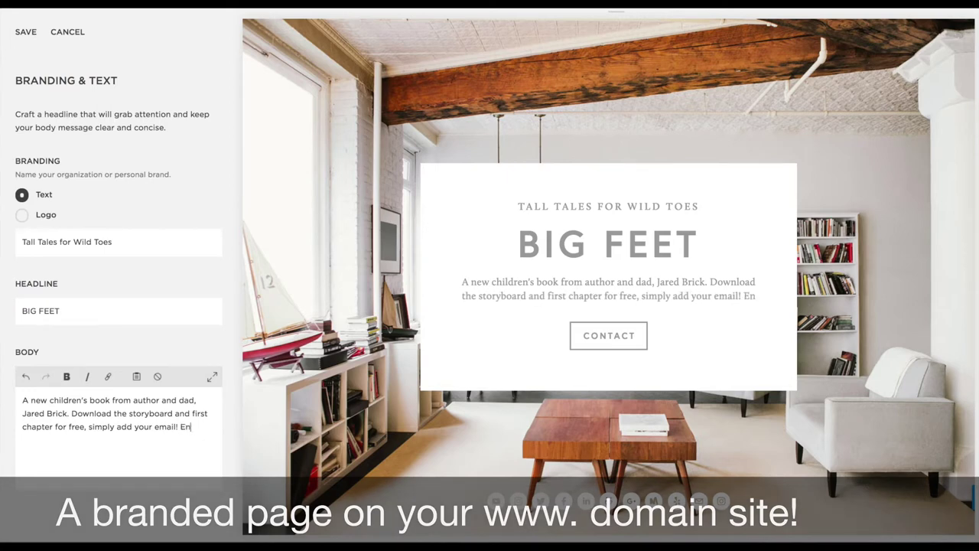
type("joy adm l")
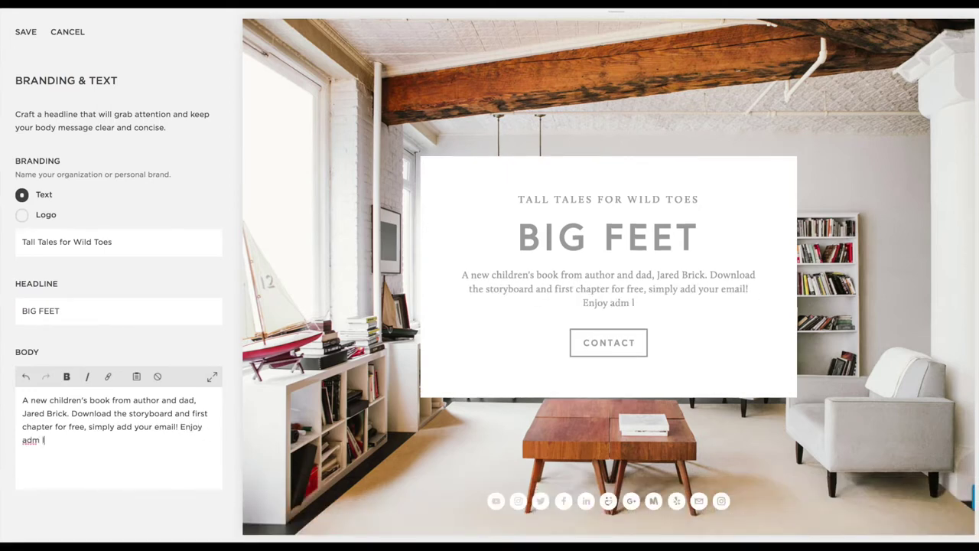
key("BackSpace")
key("BackSpace")
key("BackSpace")
key("BackSpace")
type("nd ley u")
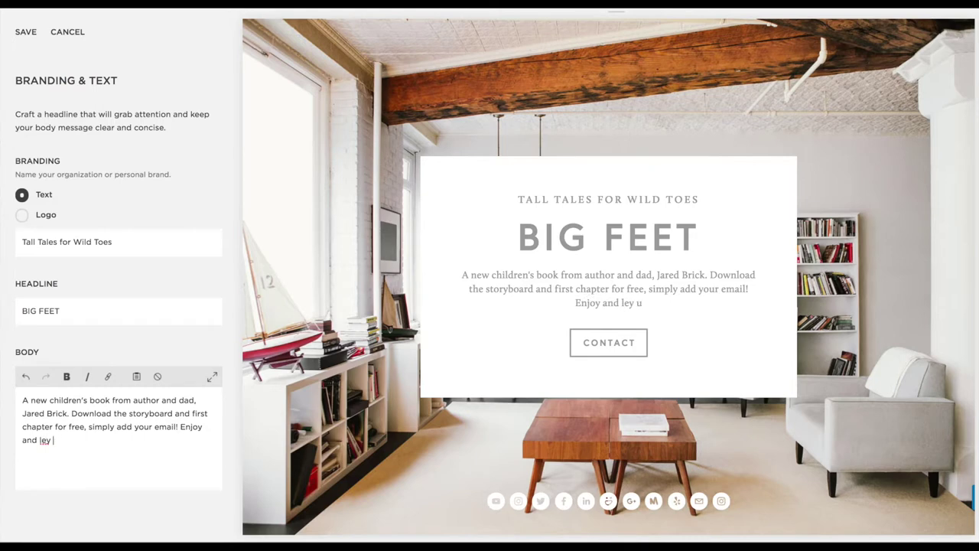
key("BackSpace")
key("BackSpace")
key("BackSpace")
type("t us kno")
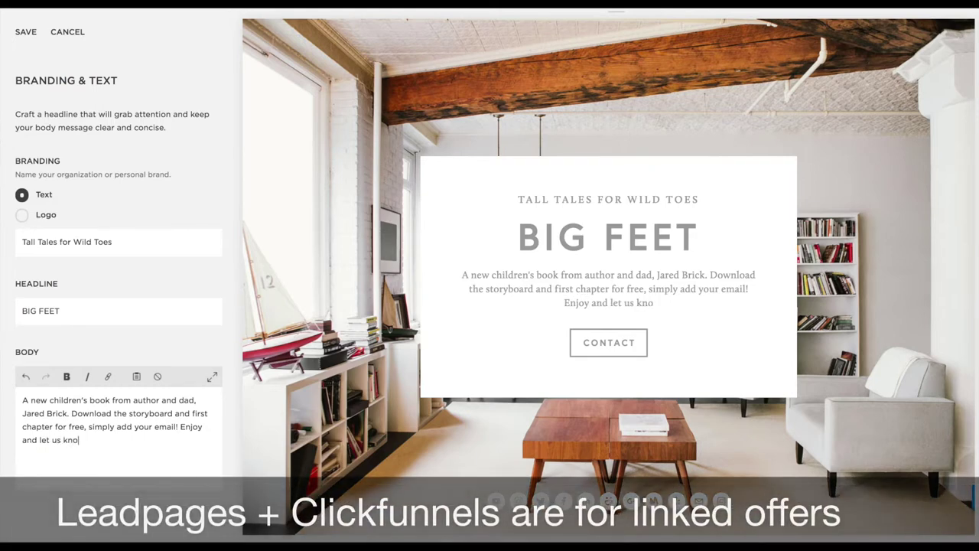
type("w how you lie ")
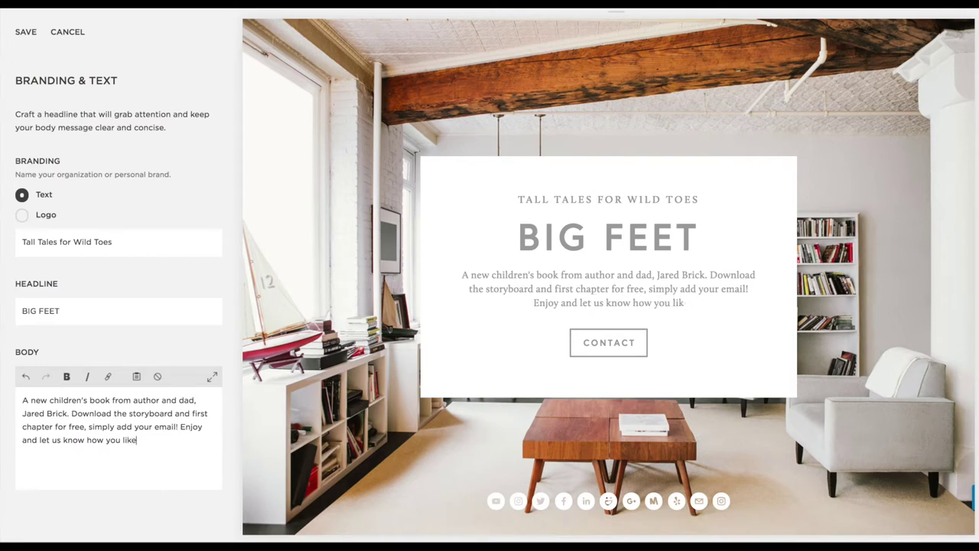
type("e it a")
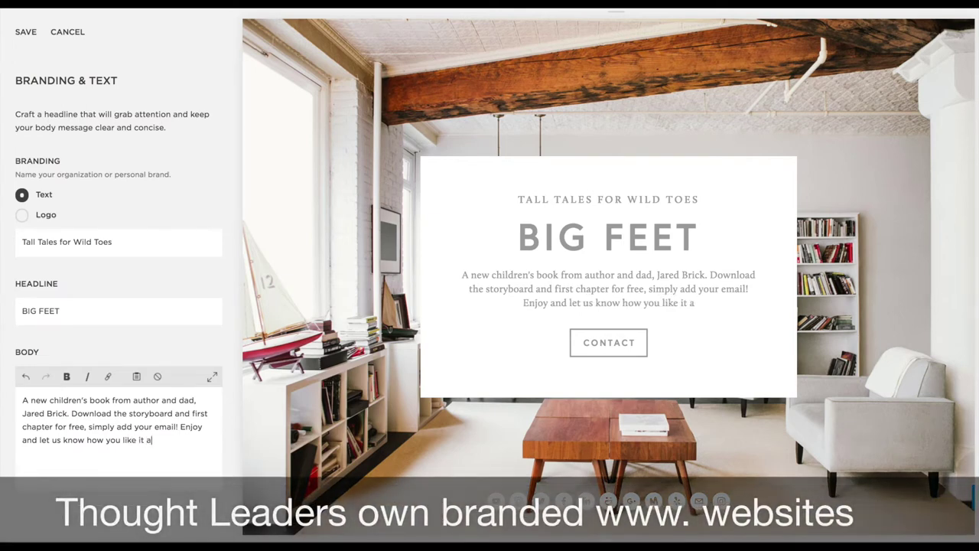
type("t @B")
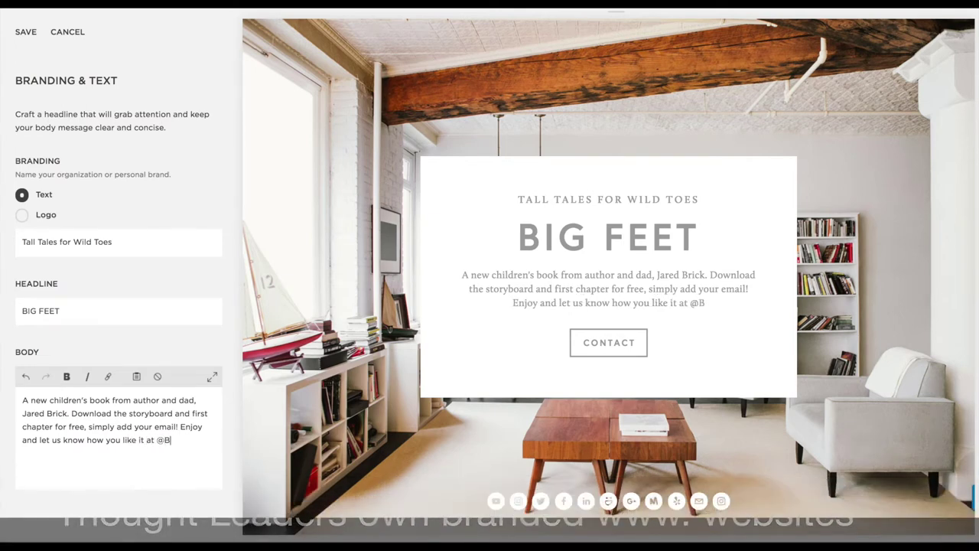
type("igFeetBook")
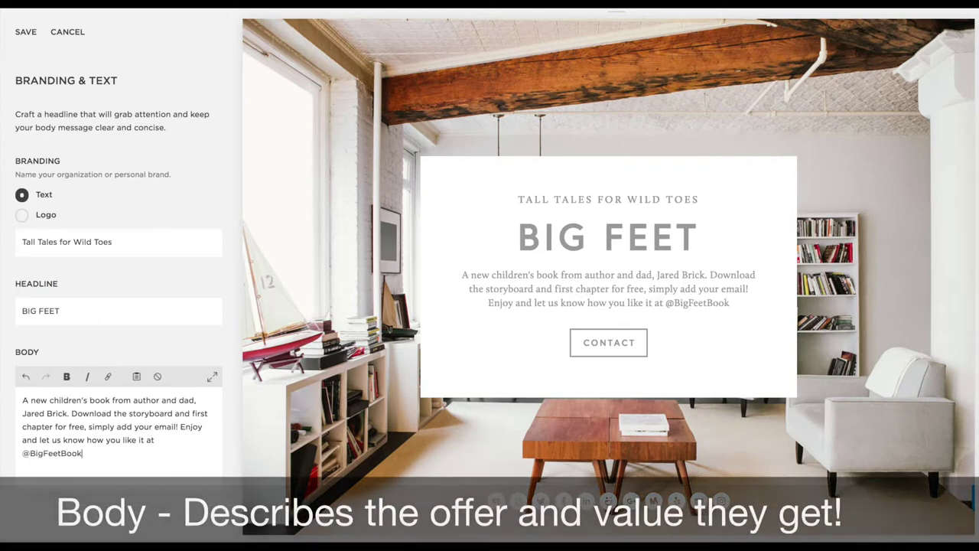
type(" on Instagram! ")
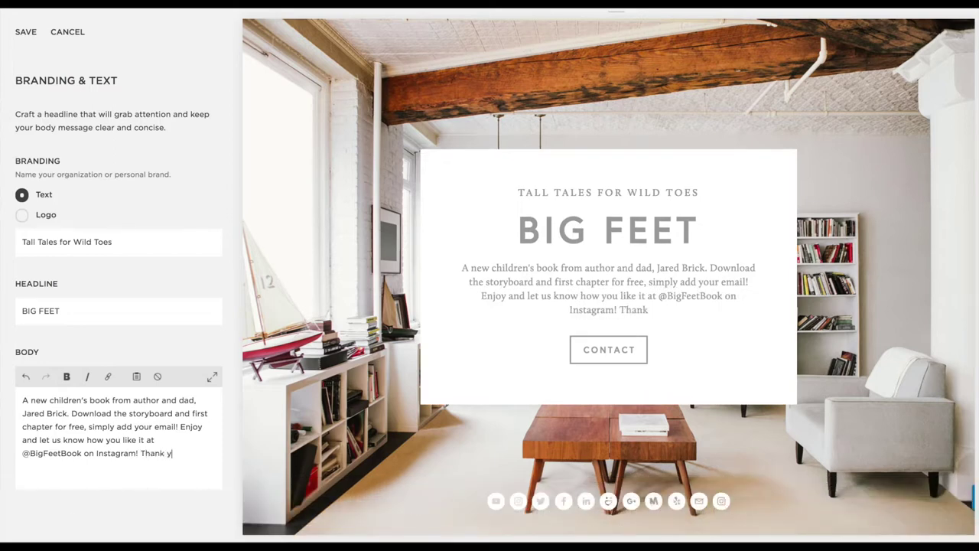
type("Thanks.")
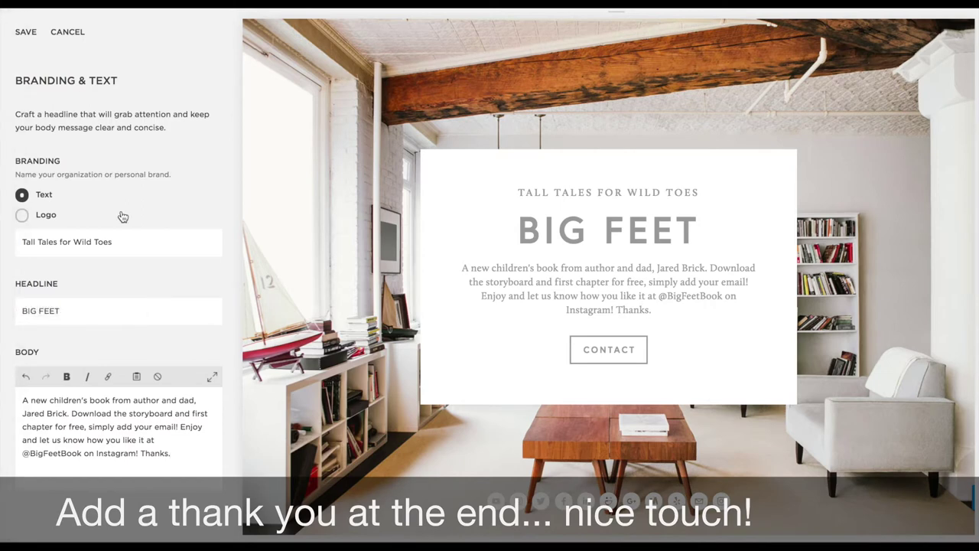
left_click(26, 33)
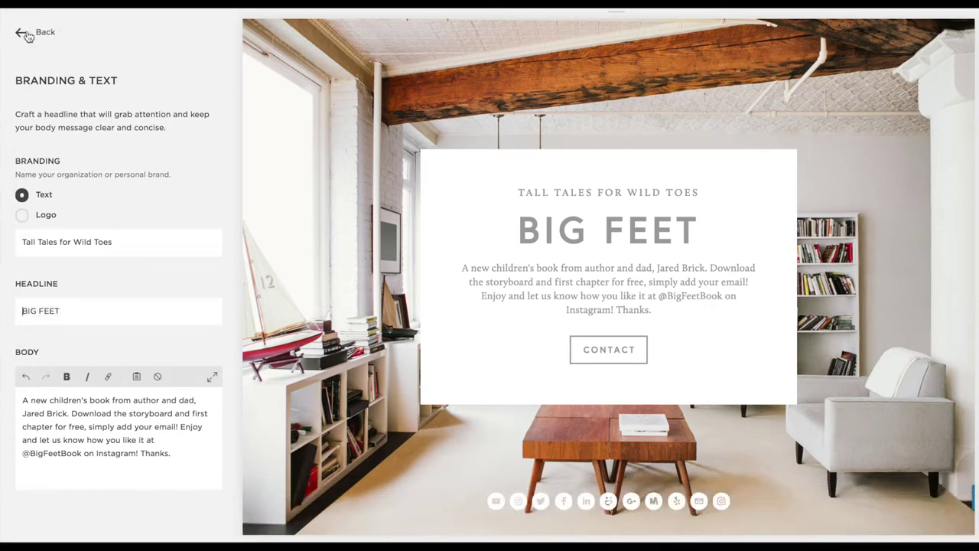
Replace the cover background with BF black stencil 3.jpg from the BIgFoots World folder
left_click(22, 34)
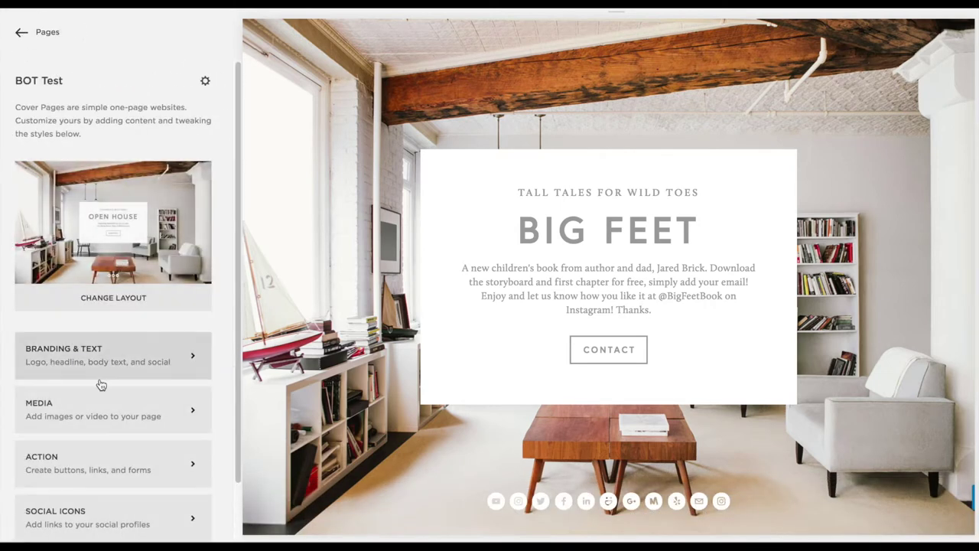
left_click(99, 413)
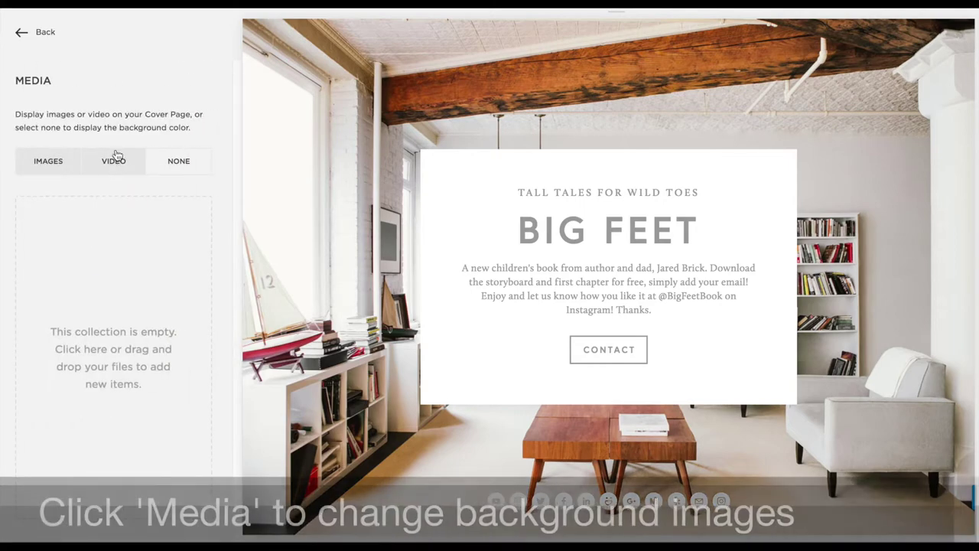
left_click(107, 329)
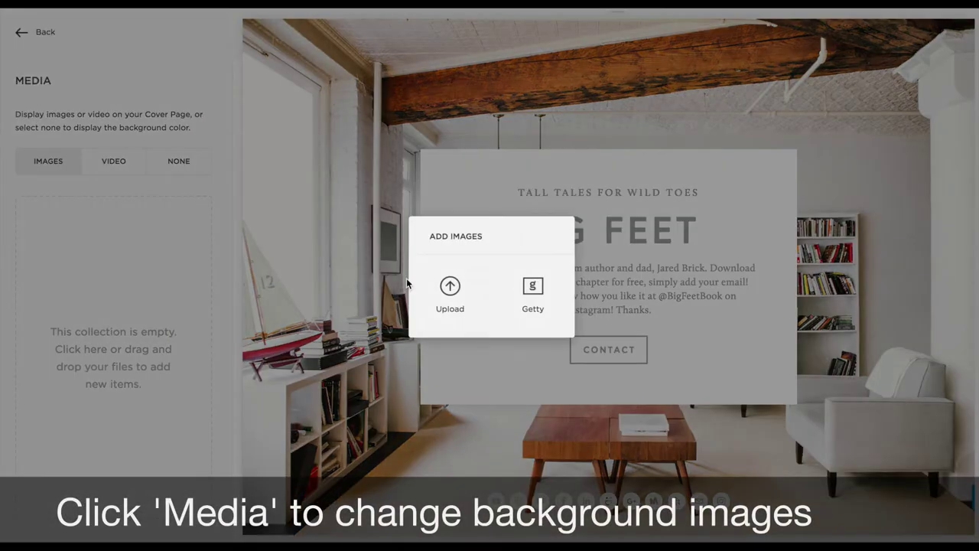
left_click(452, 288)
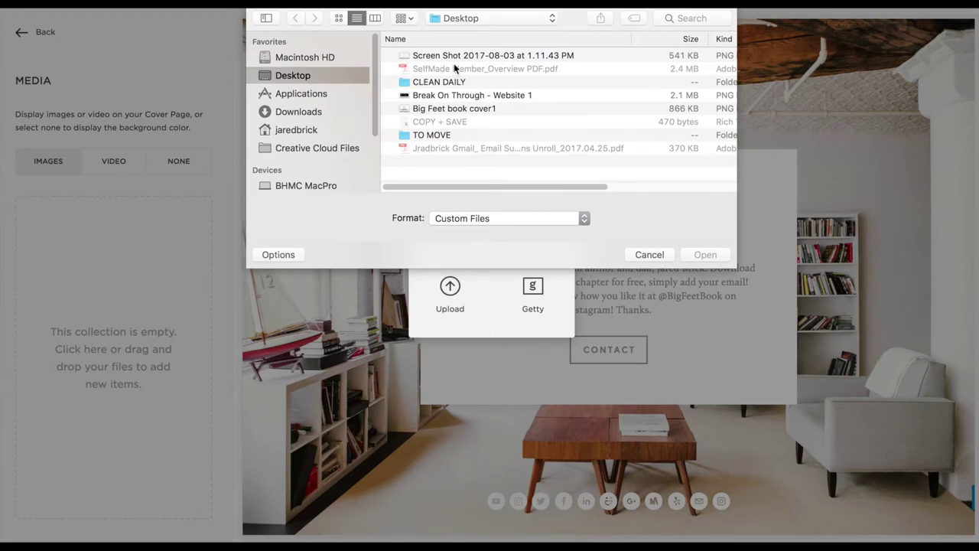
left_click(329, 130)
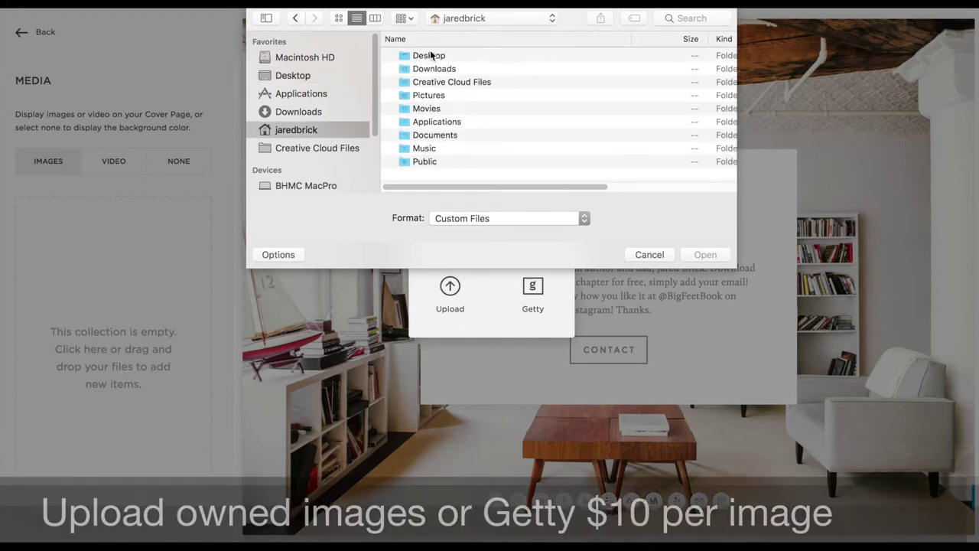
double_click(422, 134)
double_click(436, 55)
double_click(436, 56)
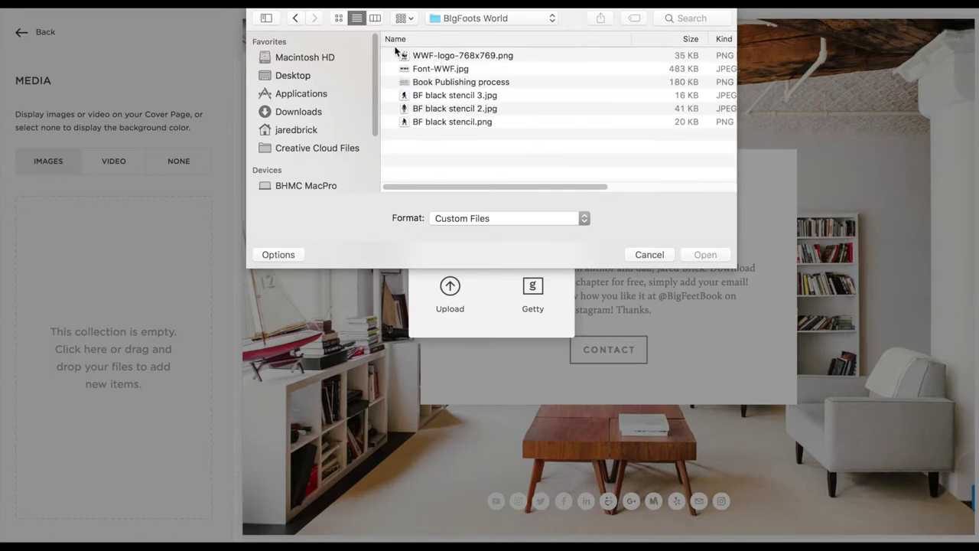
left_click(338, 18)
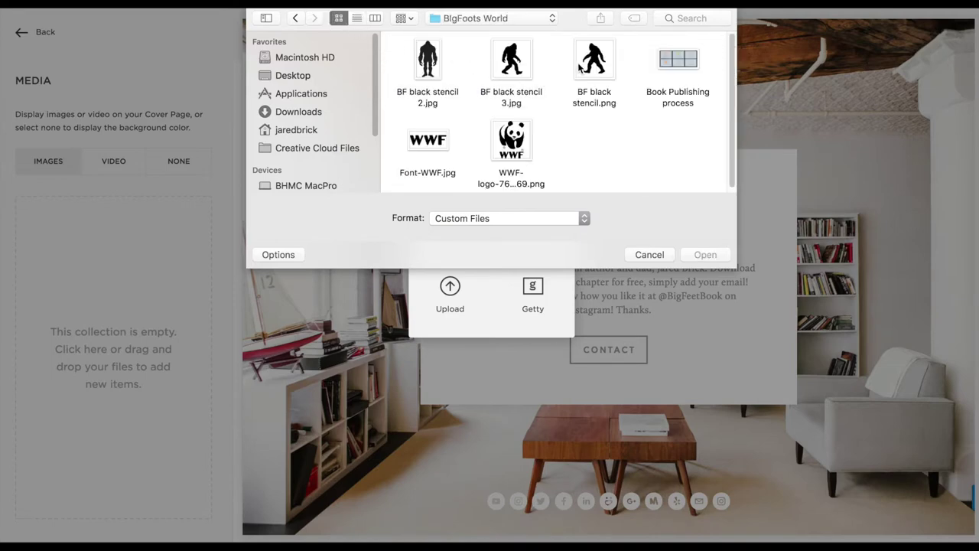
left_click(511, 63)
left_click(705, 254)
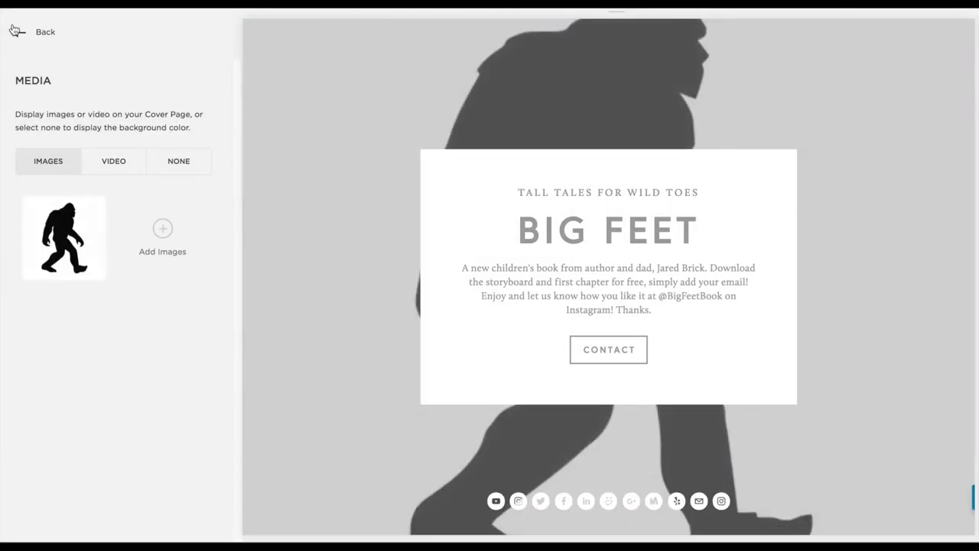
left_click(19, 33)
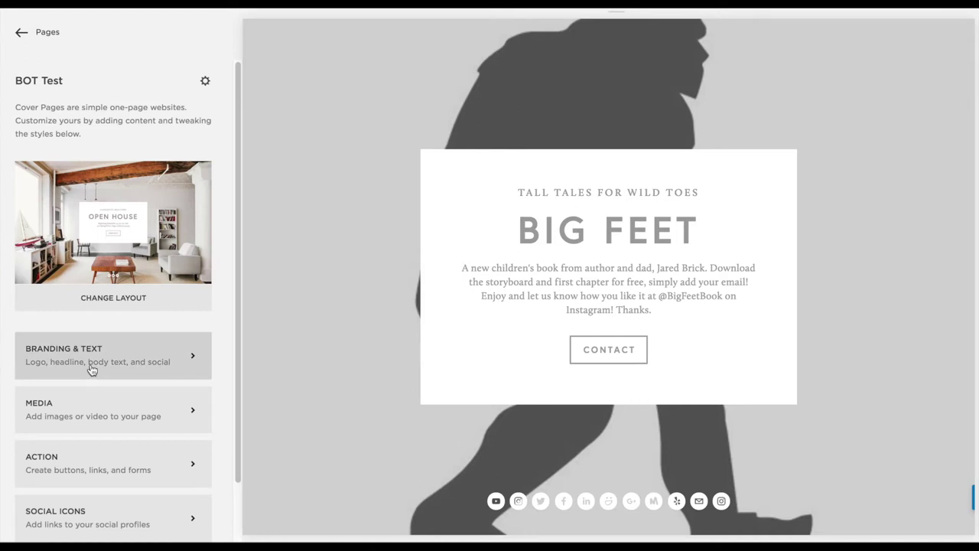
Label the cover page's form button 'Get Your FREE Book!'
left_click(95, 461)
left_click_drag(68, 220, 2, 221)
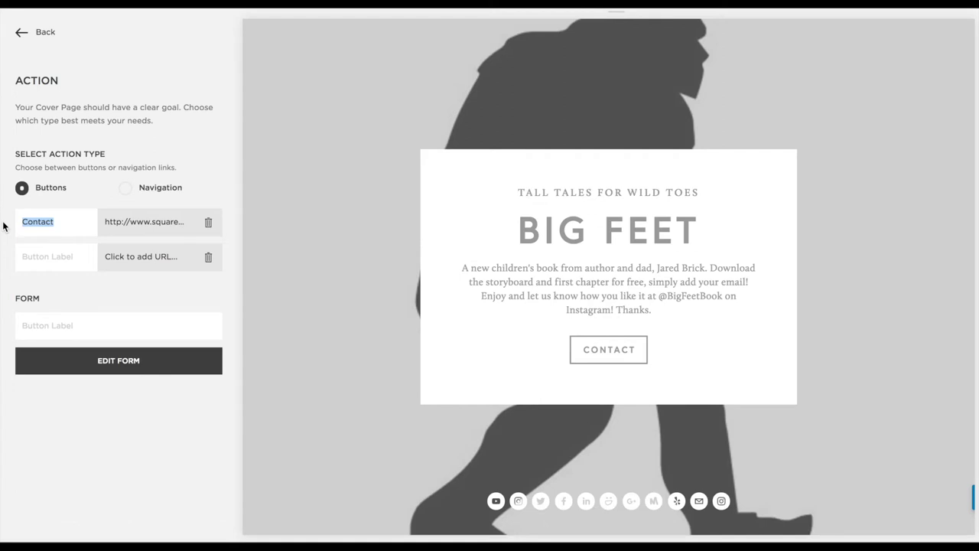
left_click(81, 326)
type("Down")
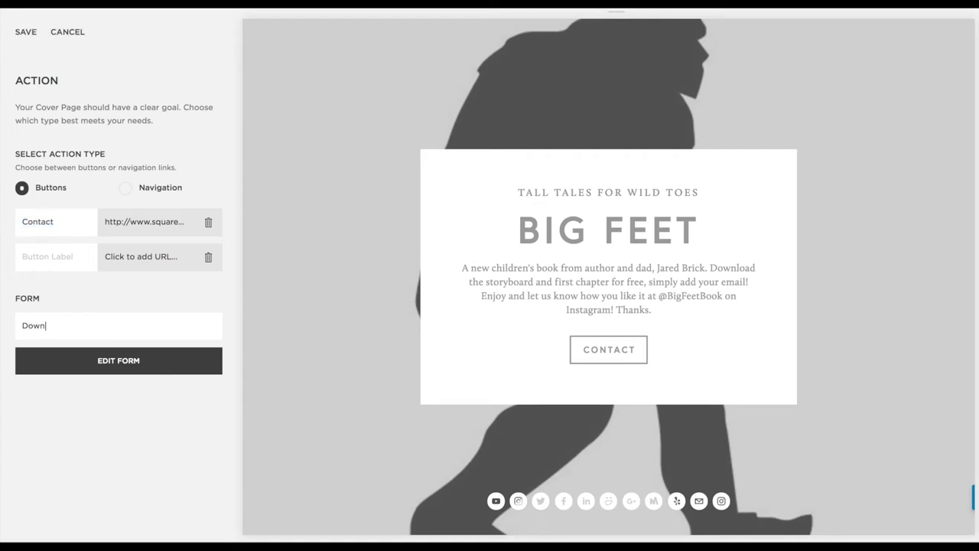
key("BackSpace")
key("BackSpace")
key("BackSpace")
key("BackSpace")
type("Bi")
key("BackSpace")
type("ig")
key("BackSpace")
key("BackSpace")
key("BackSpace")
type("S")
key("BackSpace")
type("Get ")
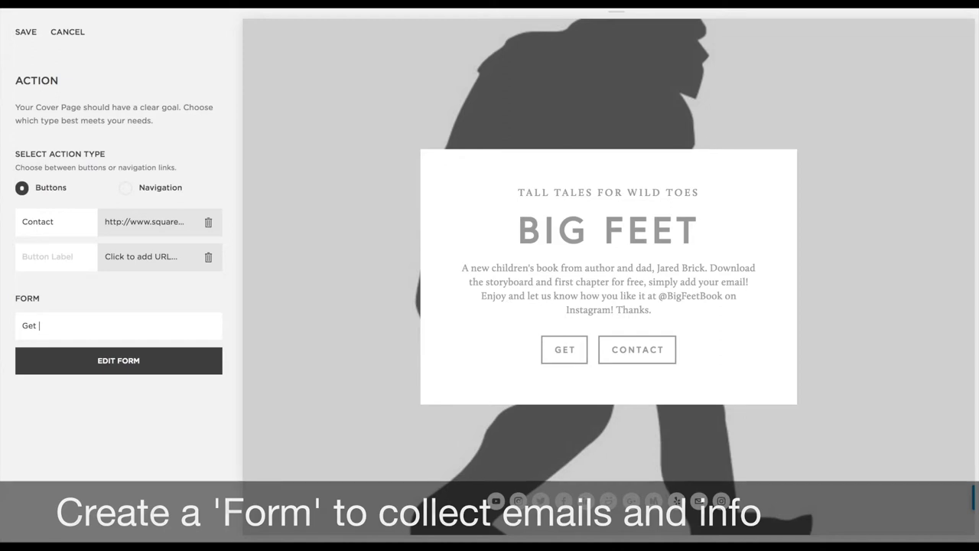
type("Your Fr")
key("BackSpace")
type("REE Chap")
key("BackSpace")
key("BackSpace")
key("BackSpace")
key("BackSpace")
type("Book!")
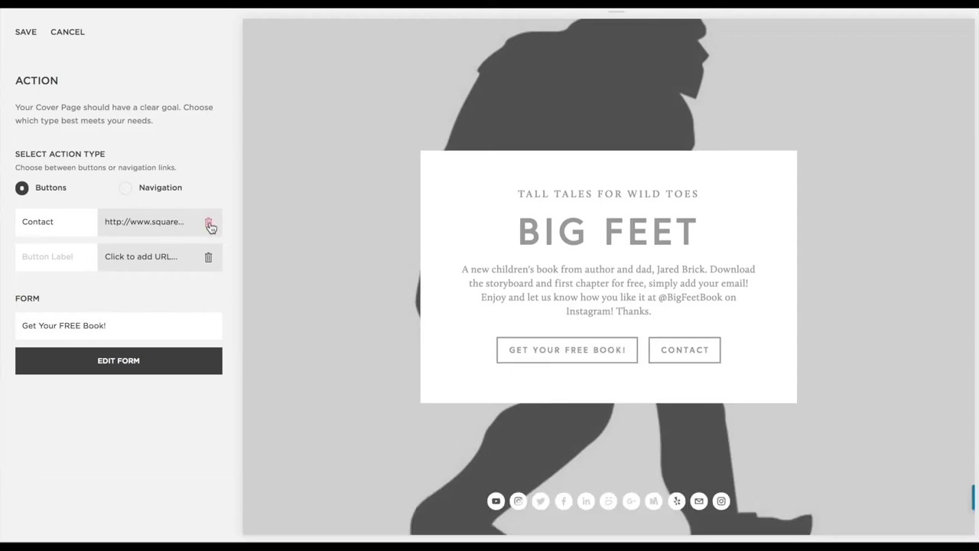
left_click_drag(69, 227, 5, 221)
type("F")
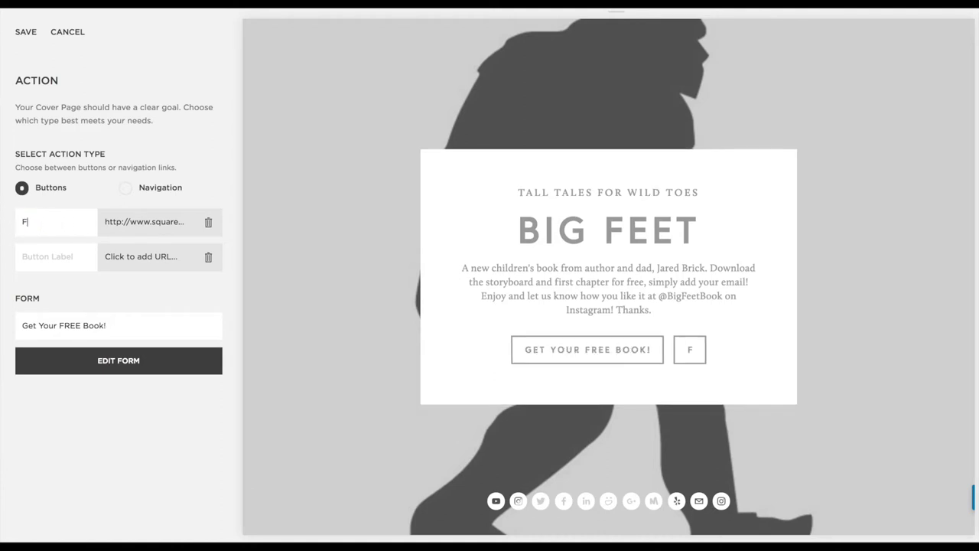
type("ollow")
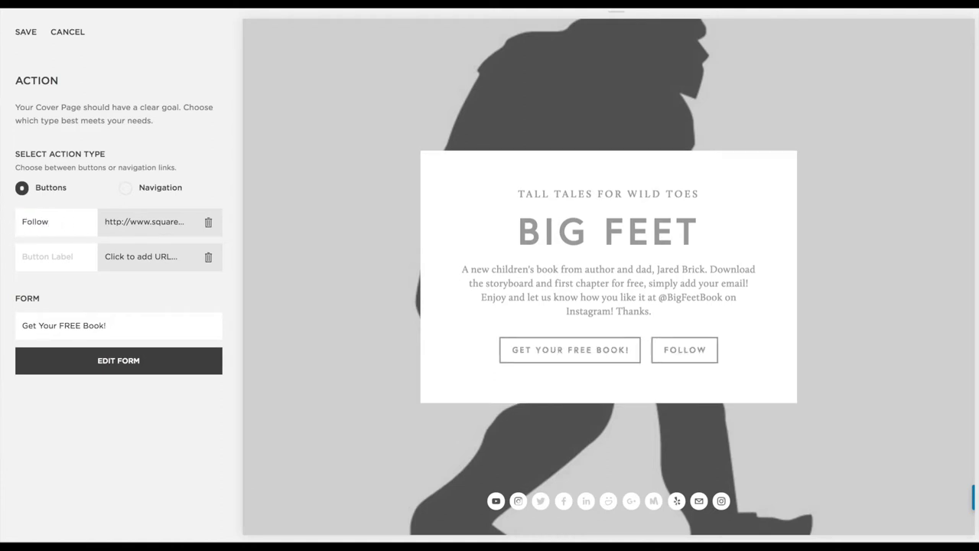
type(" @B")
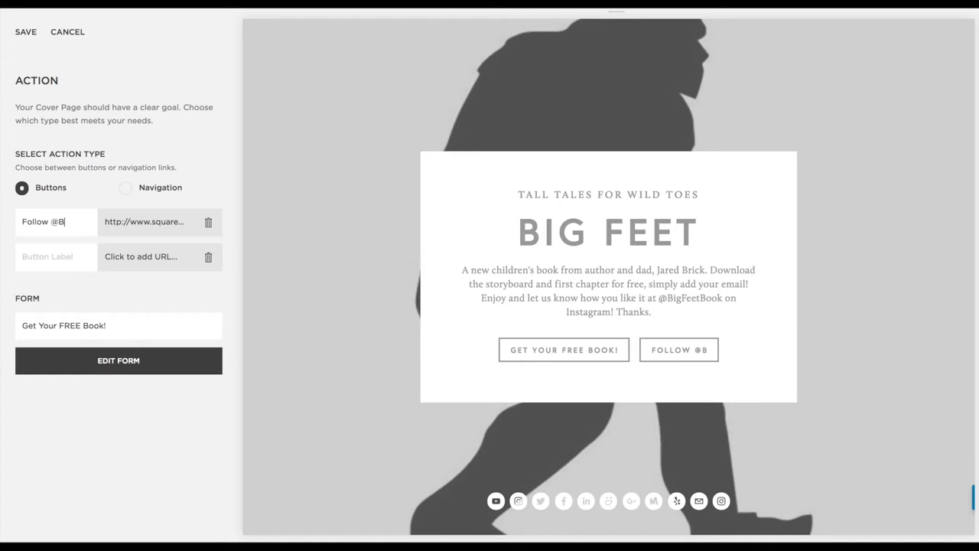
type("igFeetBook")
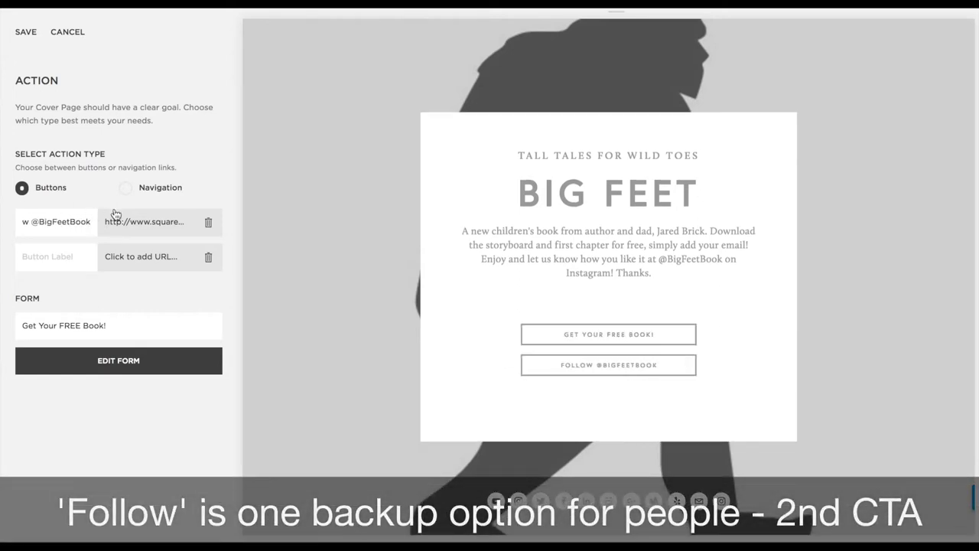
left_click(129, 221)
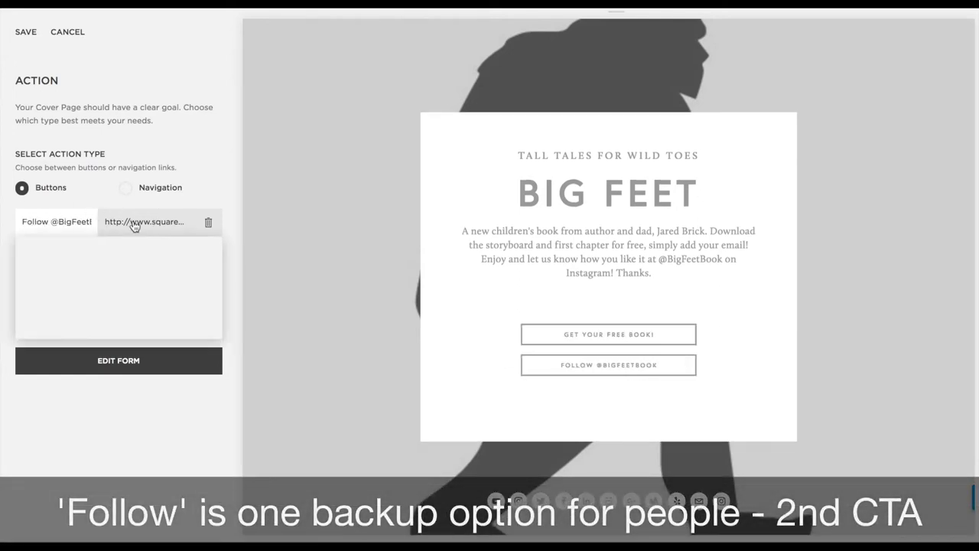
left_click_drag(61, 279, 221, 280)
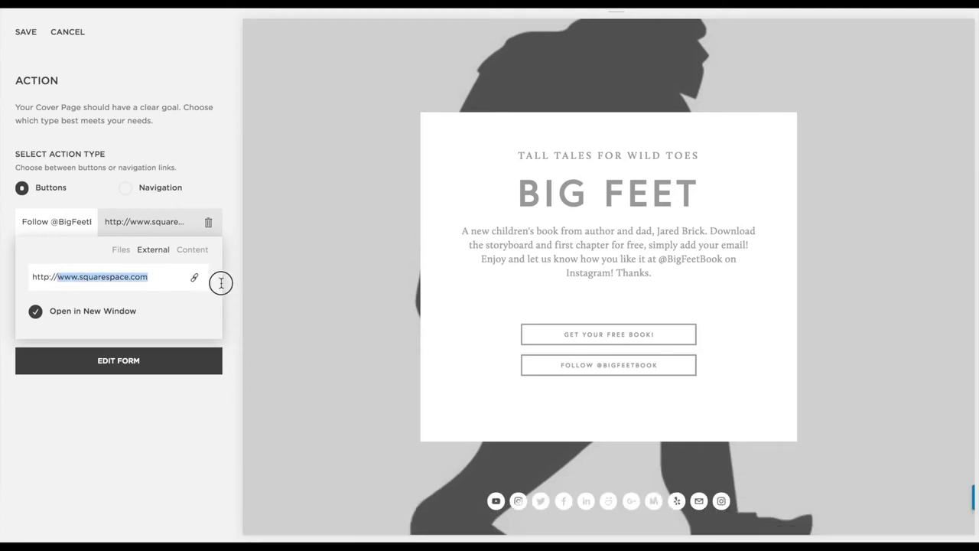
type("instagram.com")
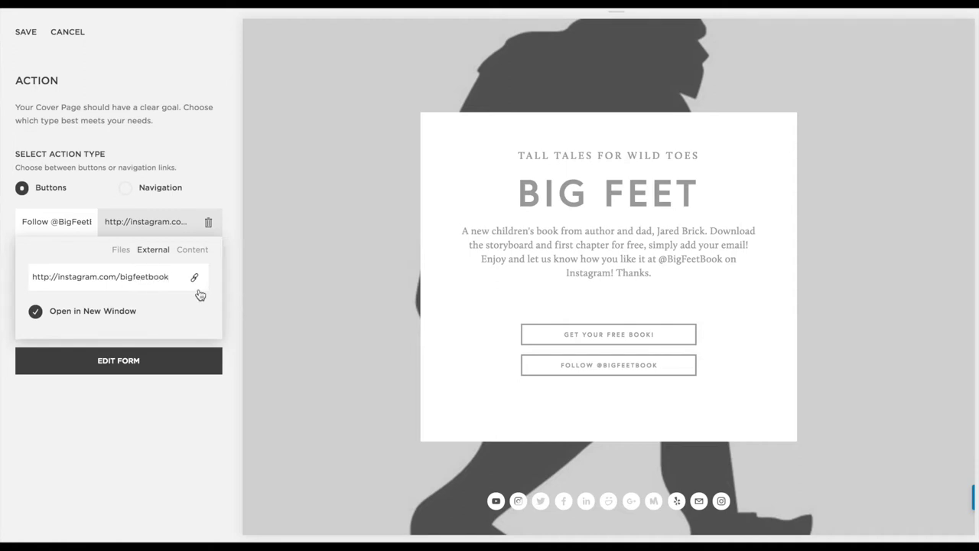
key("Return")
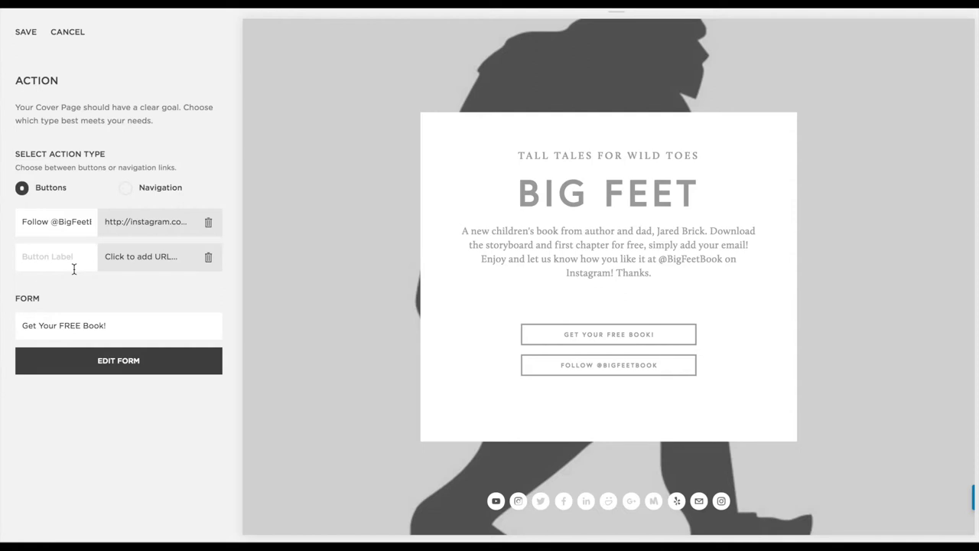
left_click(115, 366)
Rename the form 'Big Feet Book' and delete its Message and Subject fields
left_click_drag(316, 119, 223, 114)
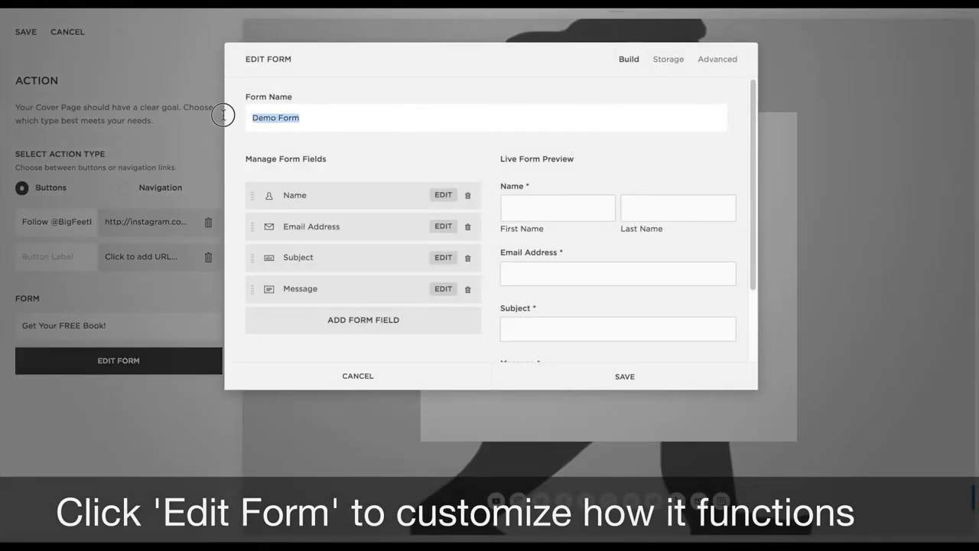
type("Big Feet Book")
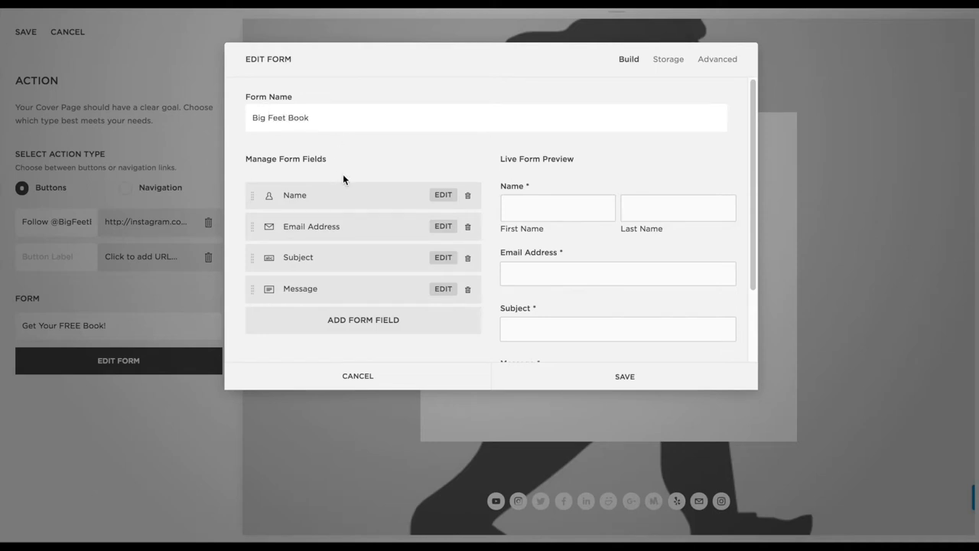
left_click(467, 289)
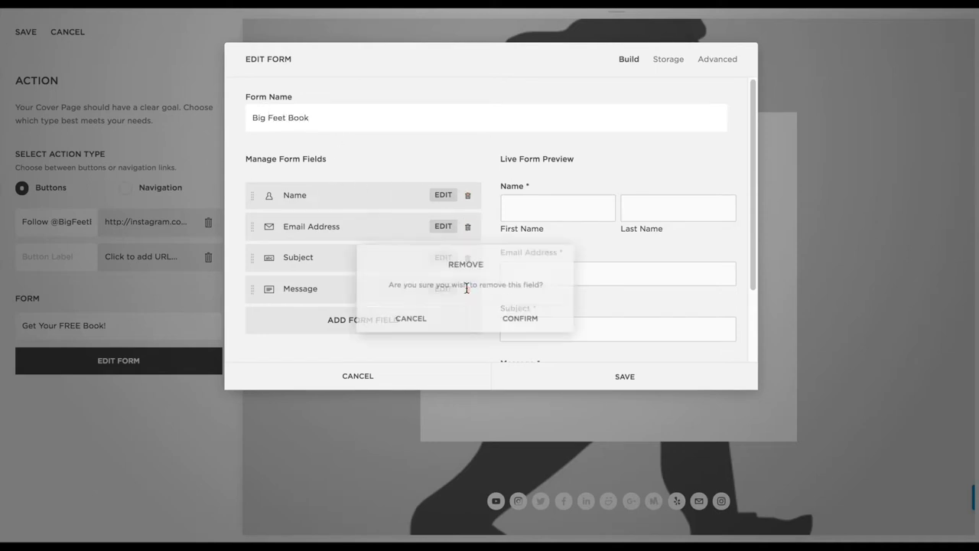
left_click(519, 317)
left_click(468, 257)
left_click(517, 289)
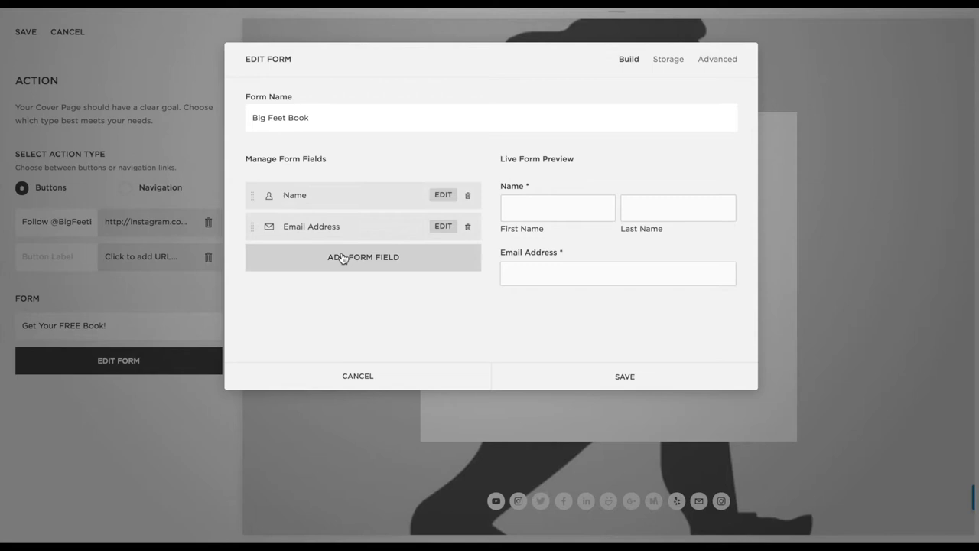
Make the Name field optional and move it below Email Address
left_click(439, 200)
left_click(260, 295)
left_click(447, 193)
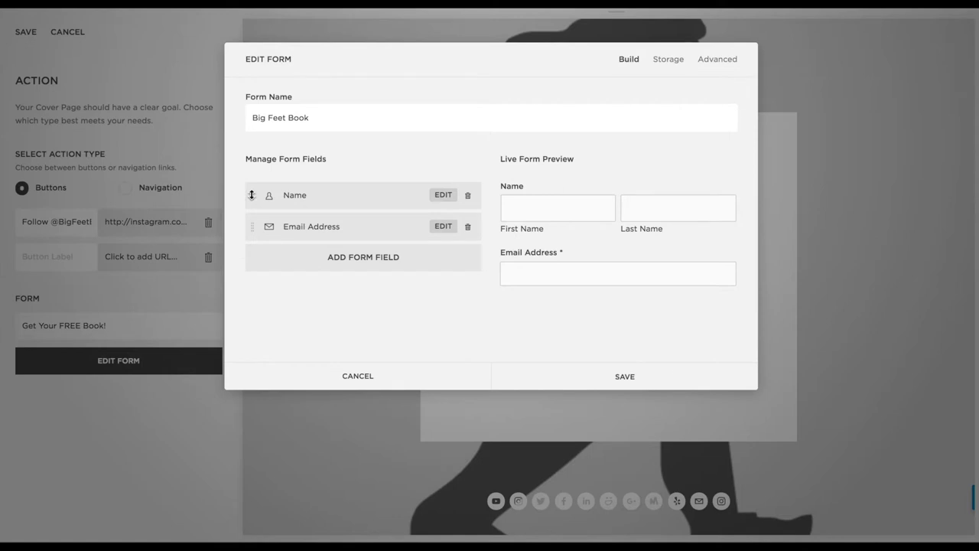
left_click_drag(250, 195, 249, 226)
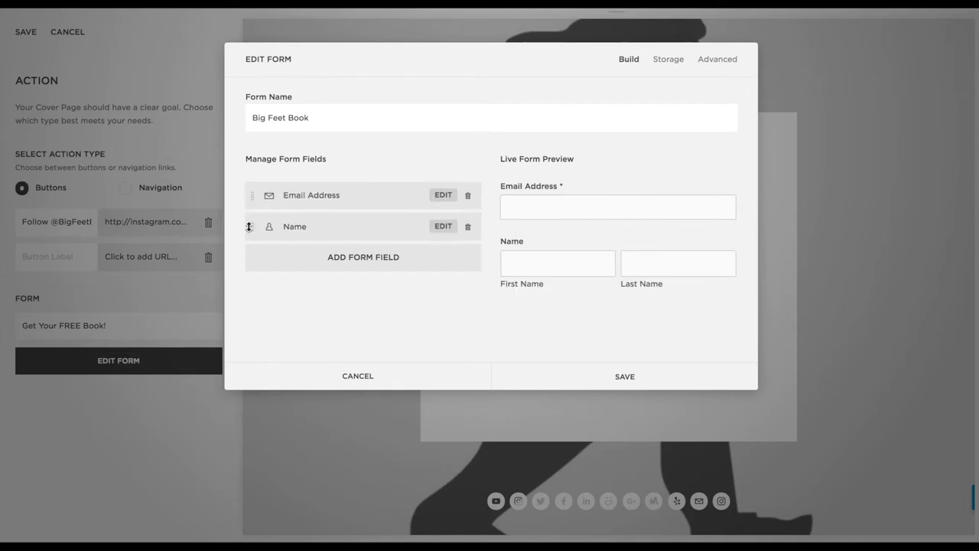
Enter the delivery email address for form submissions in the Storage settings
left_click(665, 61)
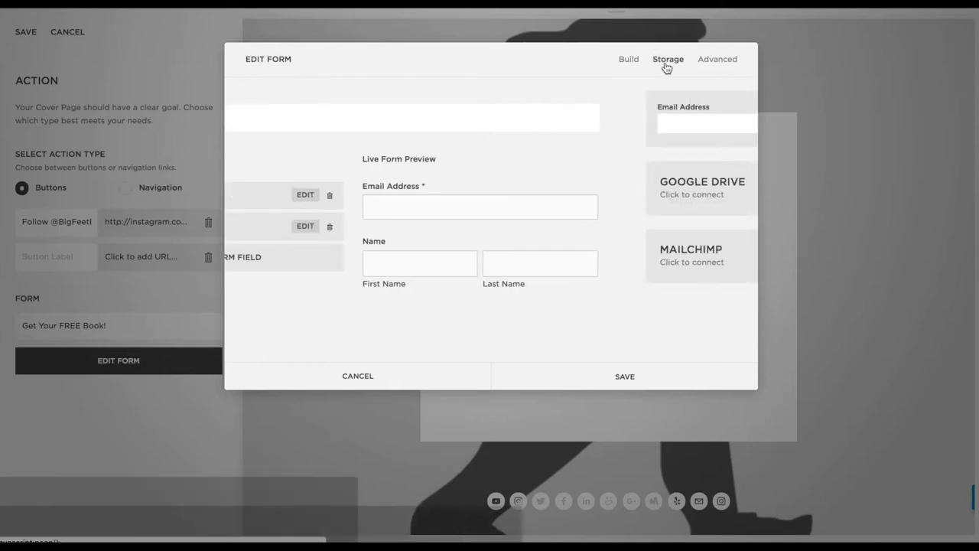
left_click(458, 133)
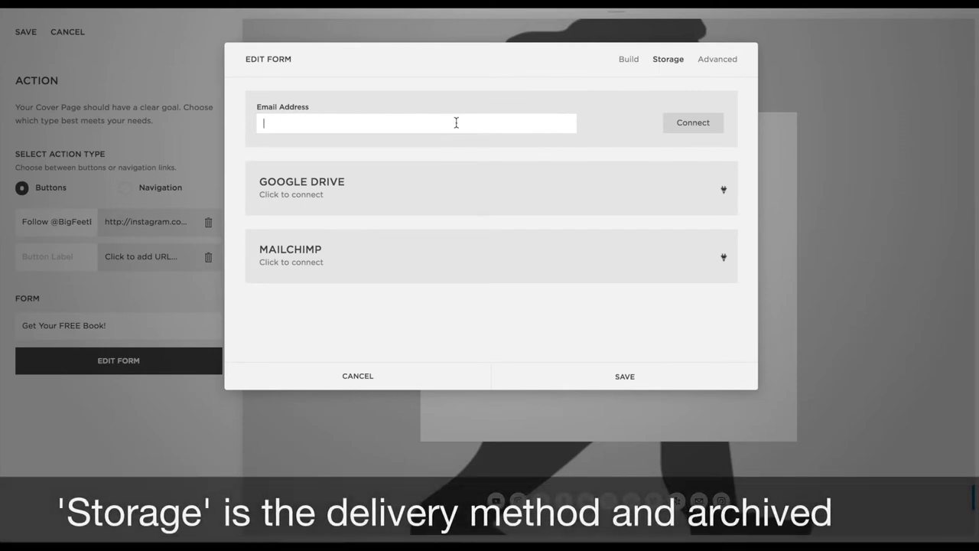
left_click(455, 122)
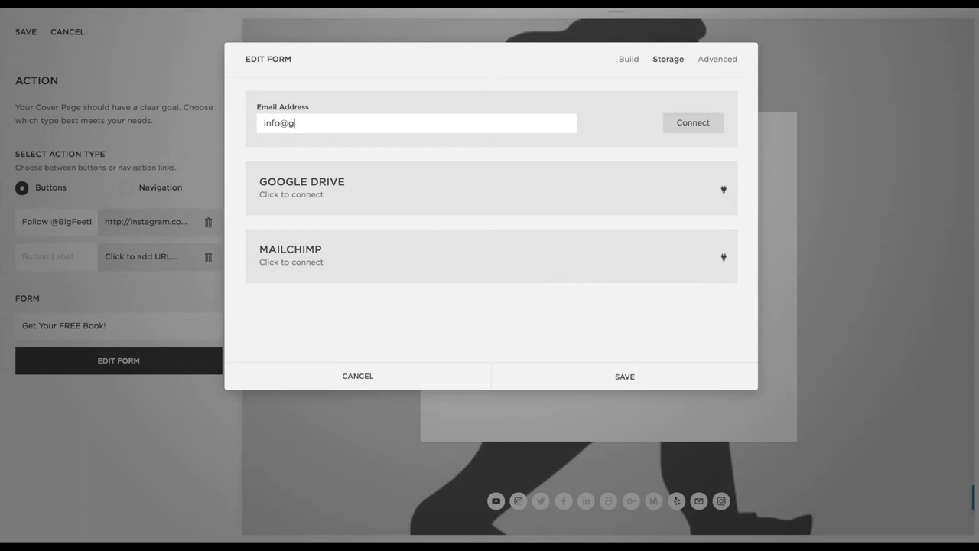
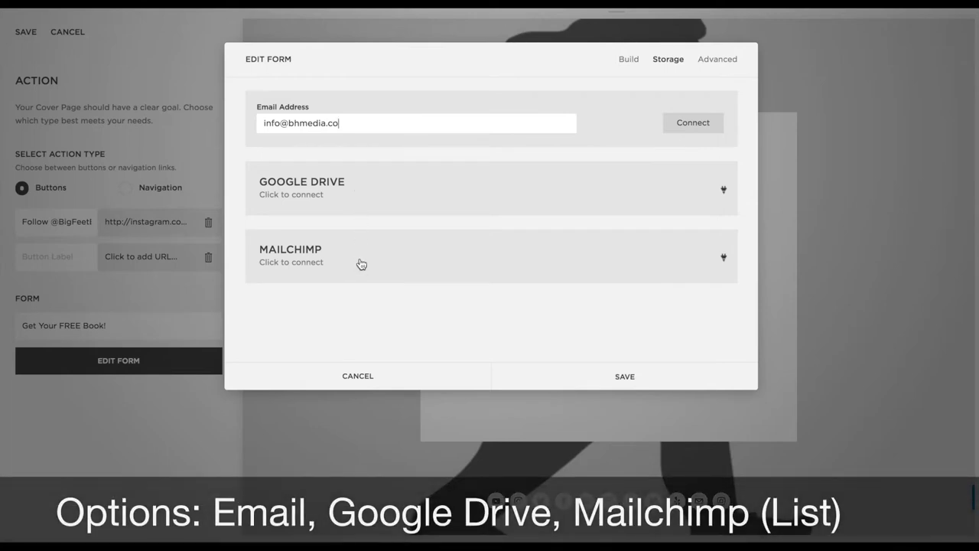
left_click(729, 64)
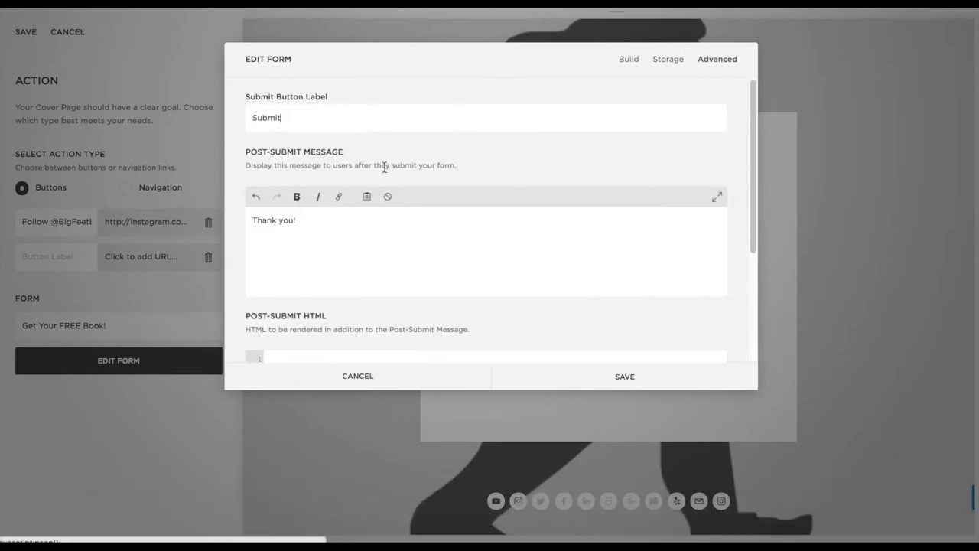
Change the form's submit button label to 'Done'
left_click_drag(298, 117, 228, 118)
type("Th")
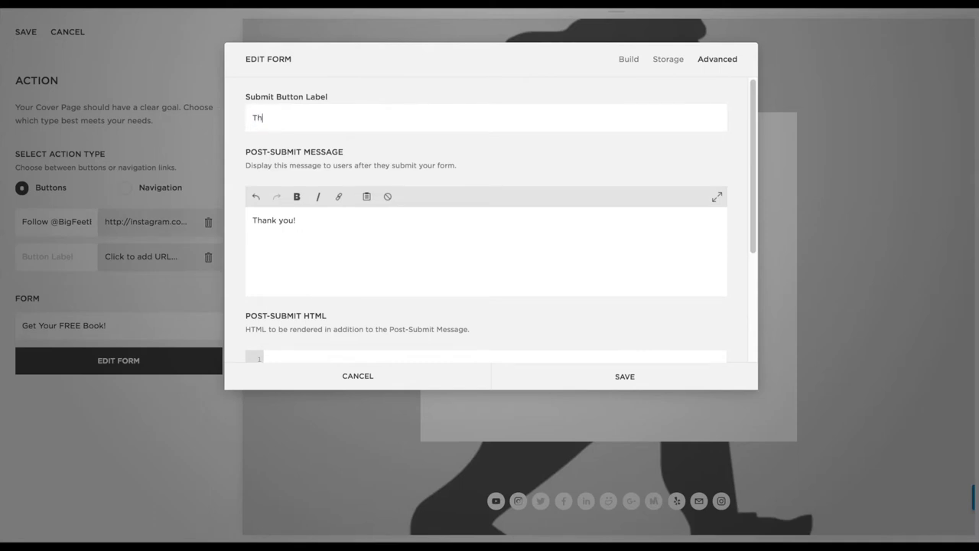
type("ank you!")
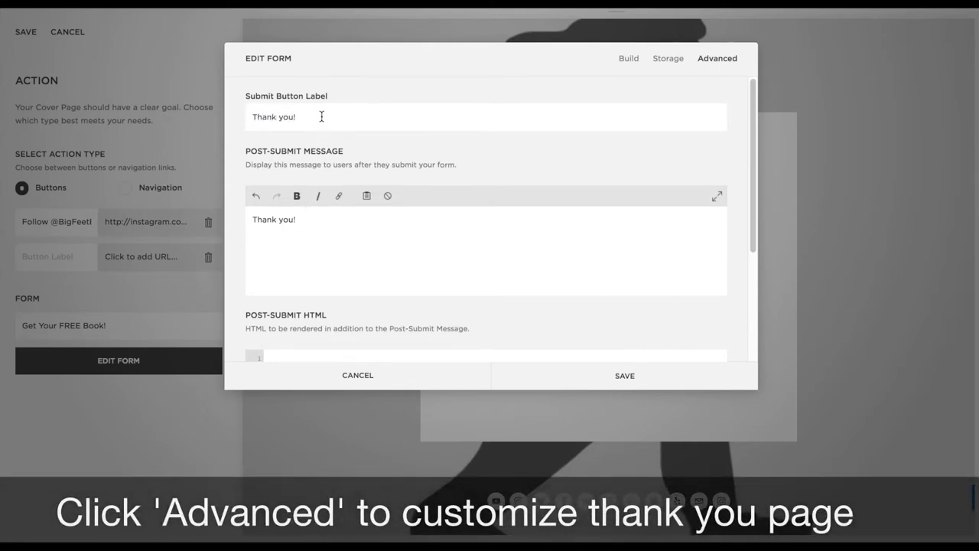
left_click_drag(322, 117, 227, 117)
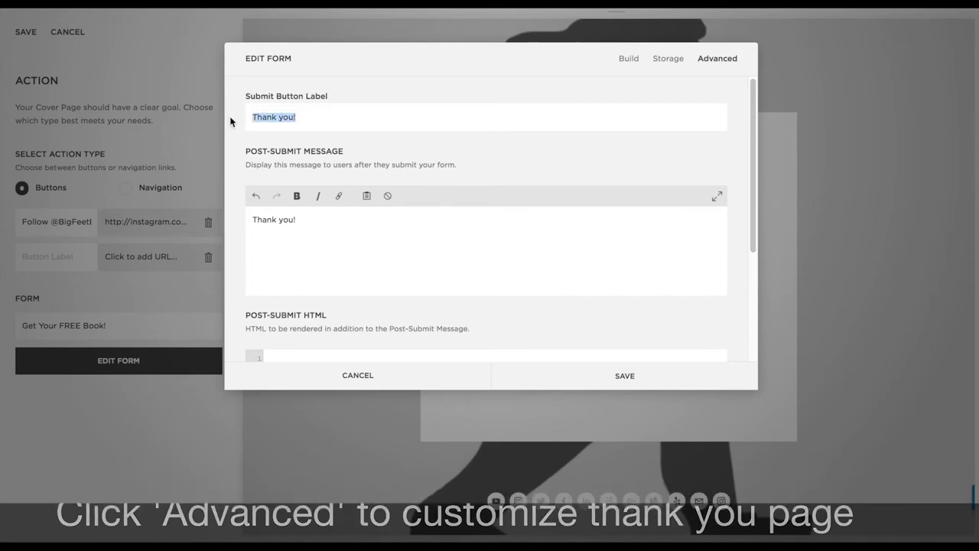
type("Done")
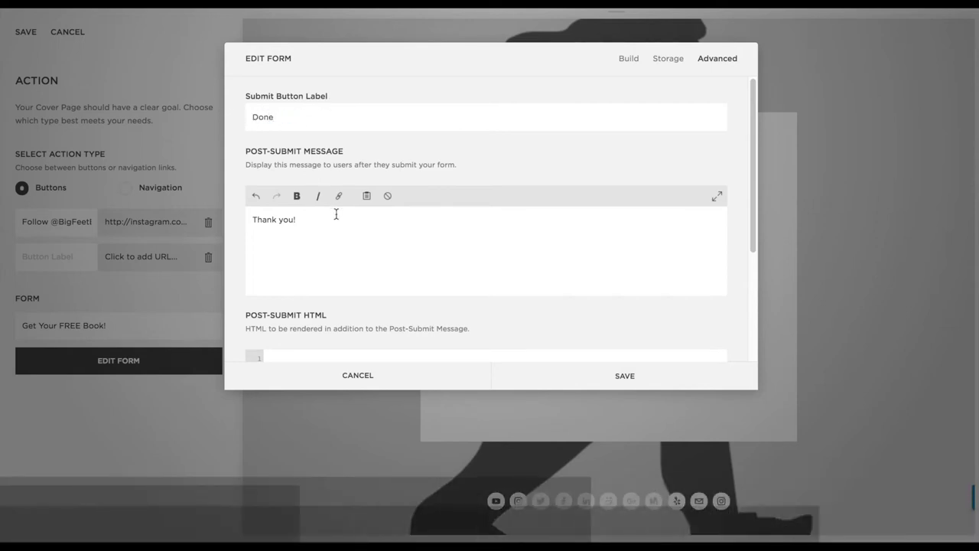
Write the post-submit thank-you for downloading the free Big Feet book, then start a new paragraph
key("Tab")
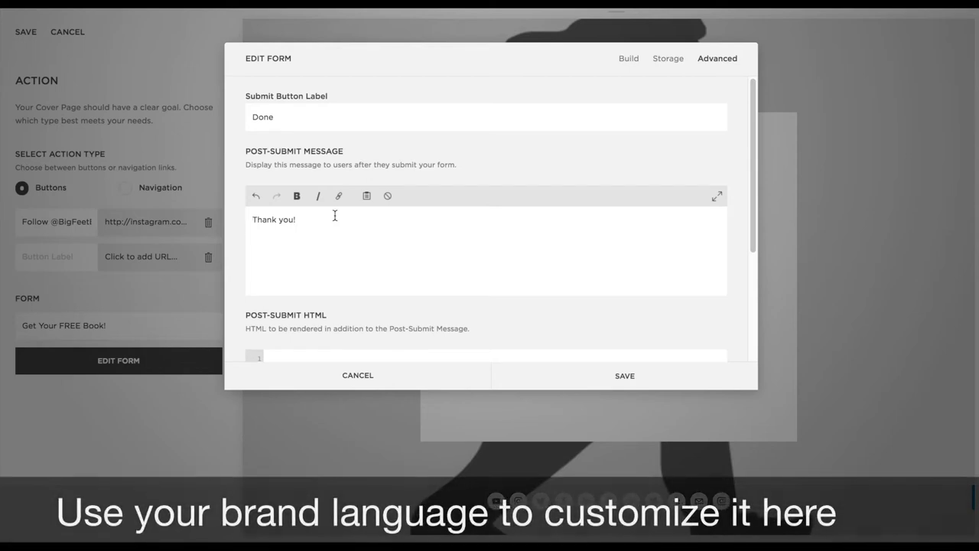
key("BackSpace")
type("for download")
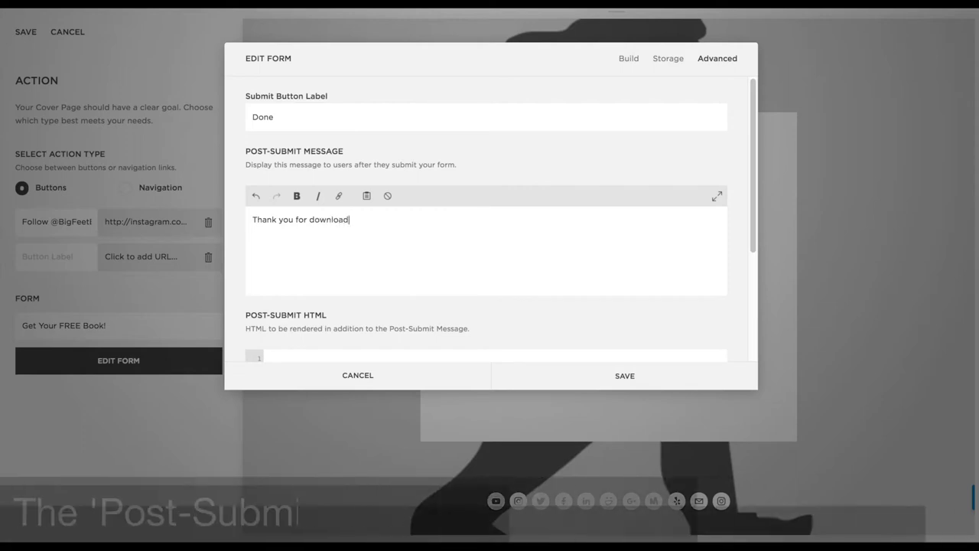
type("ing our free")
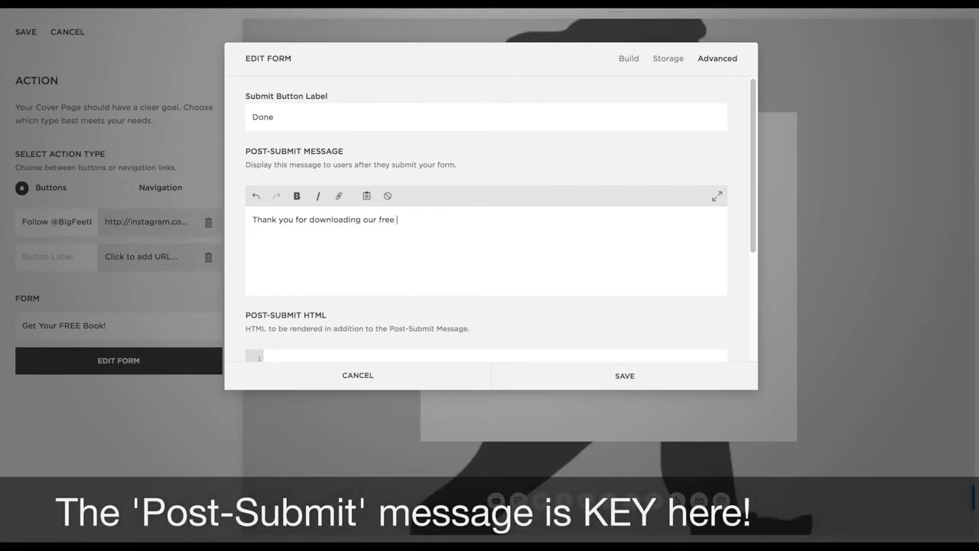
type(" version of Bi")
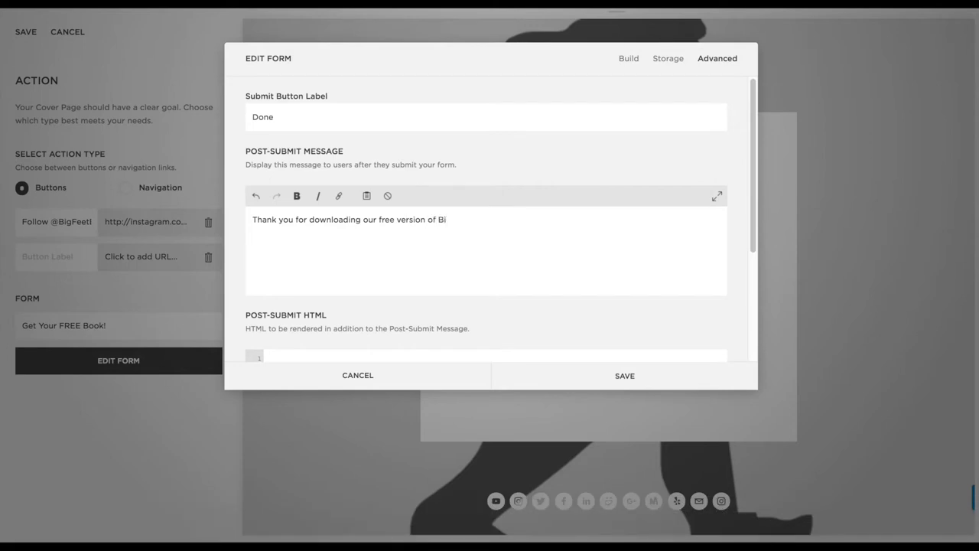
type("g Fee")
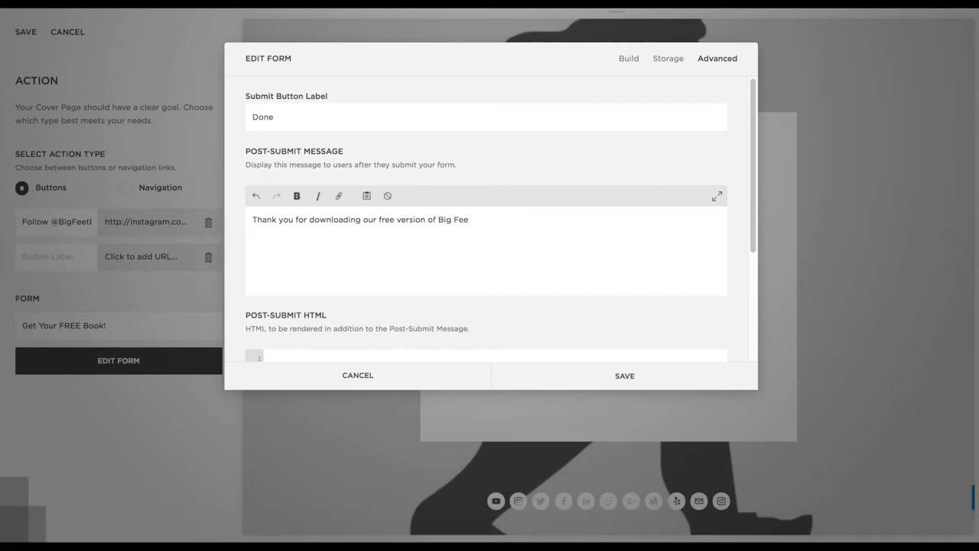
type("t, tal")
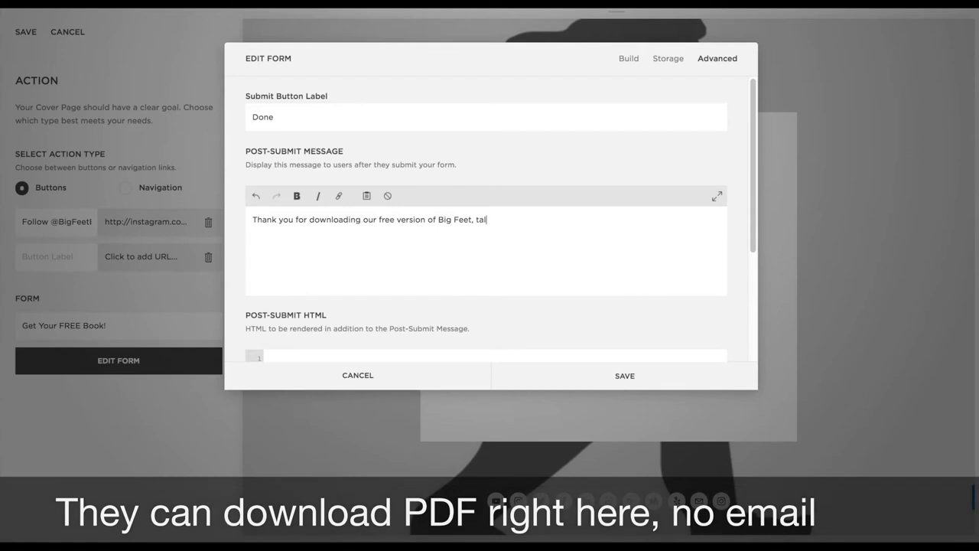
type("l tales for wild to")
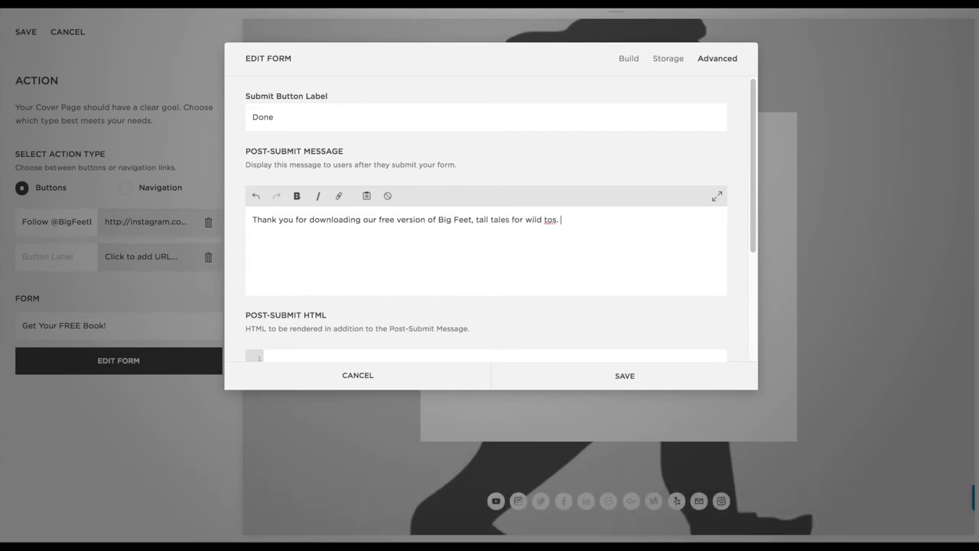
type("es. With your support we can get a pap")
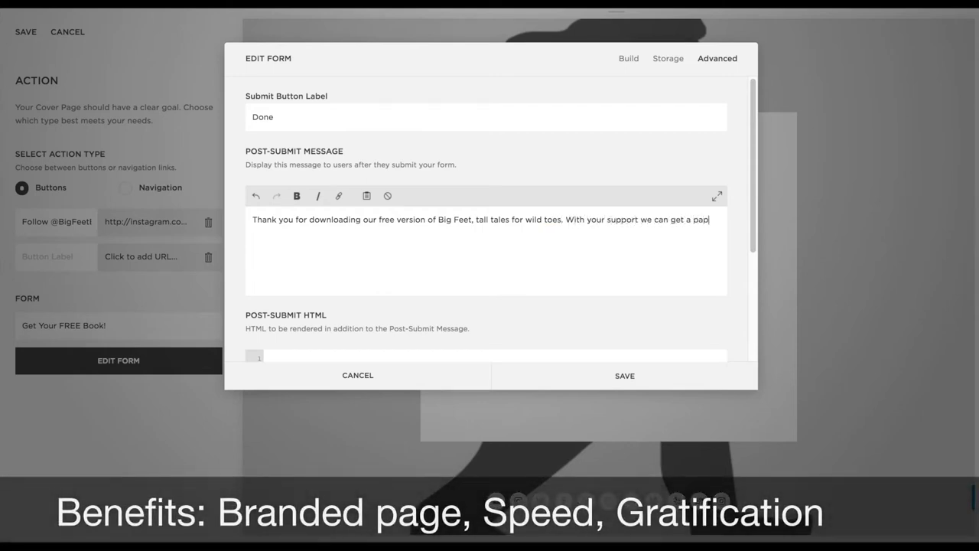
key("BackSpace")
key("BackSpace")
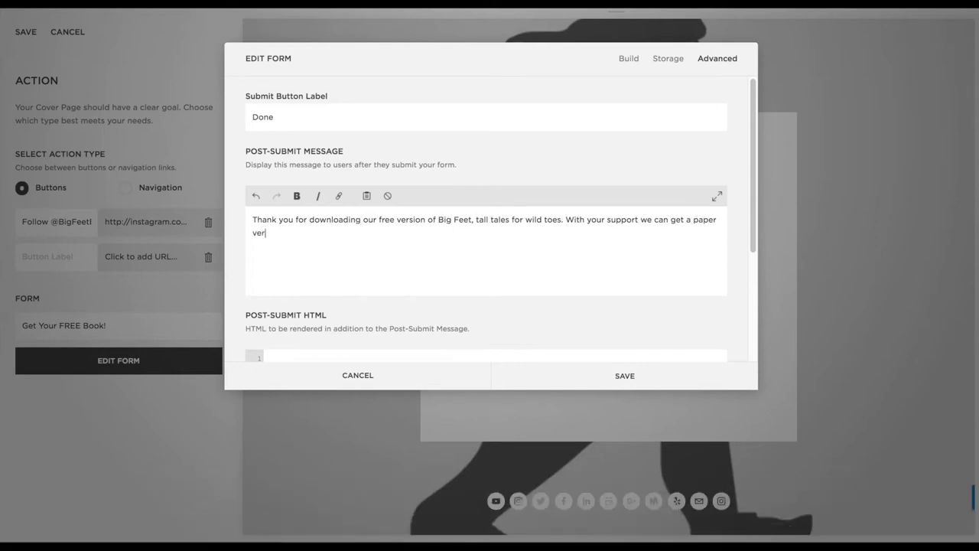
key("BackSpace")
key("BackSpace")
type("inted and ")
type("s")
key("BackSpace")
type("out into th")
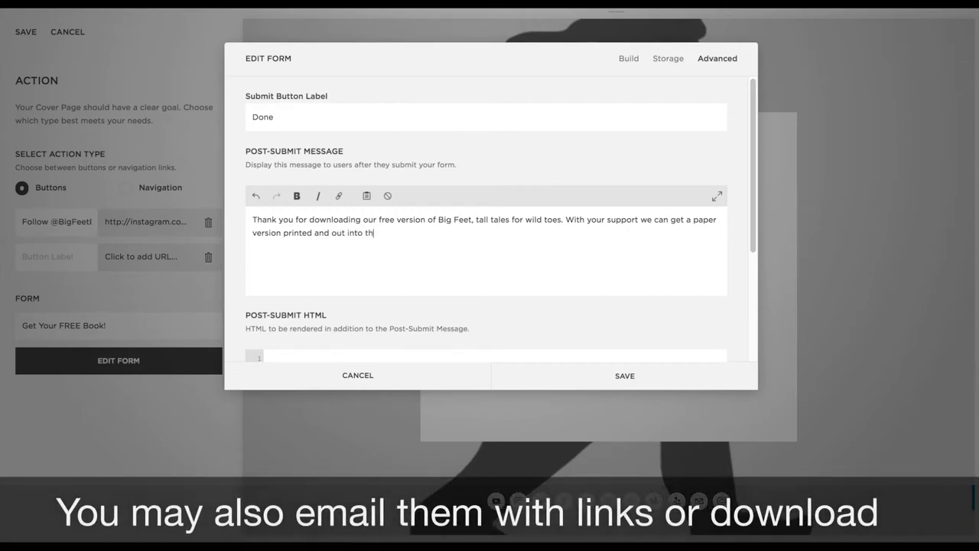
type("e world. Ple")
key("BackSpace")
key("BackSpace")
key("BackSpace")
key("Return")
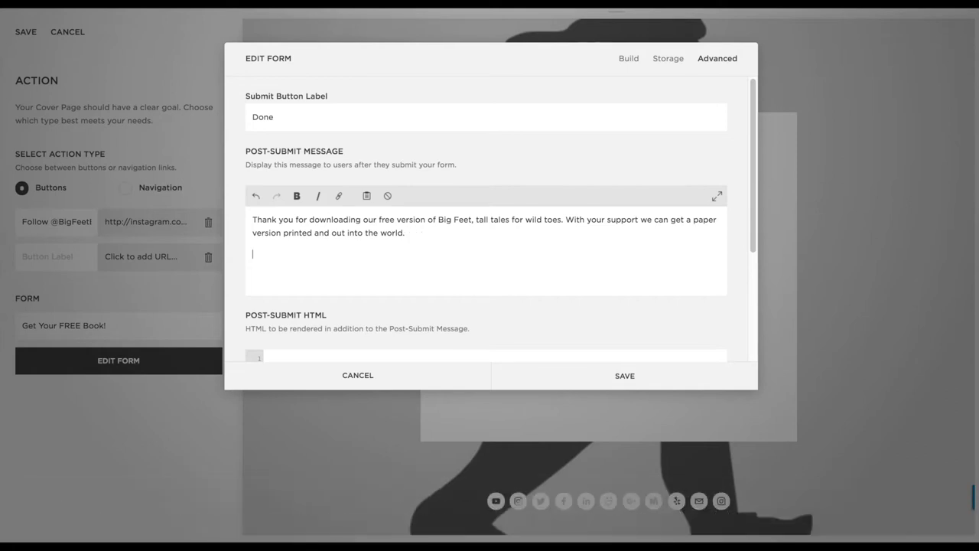
type("CLICK HERE TO DOWNLOAD")
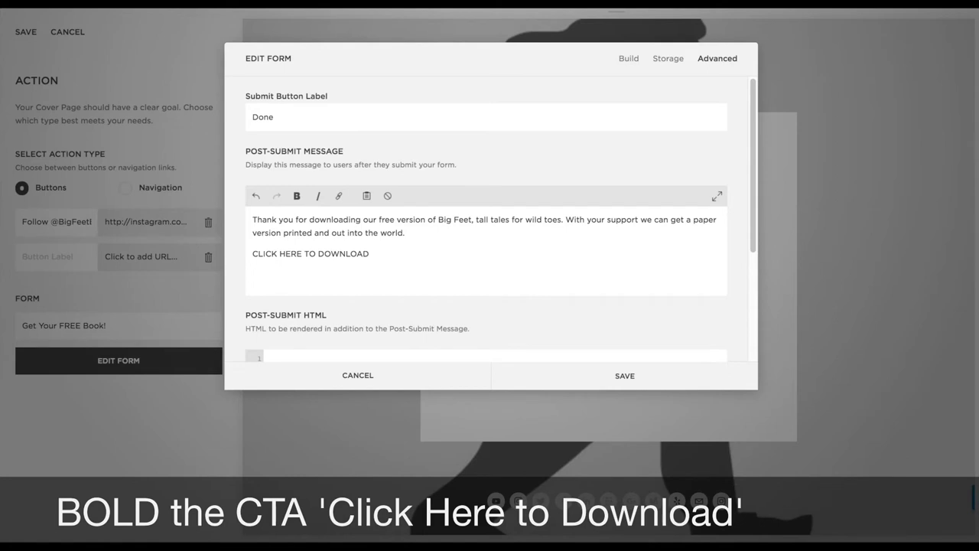
Add CLICK HERE TO DOWNLOAD, the reminder ending 'the Big Feet are depending on you!', and a 'Best,' sign-off with the author's name
type("member to keep")
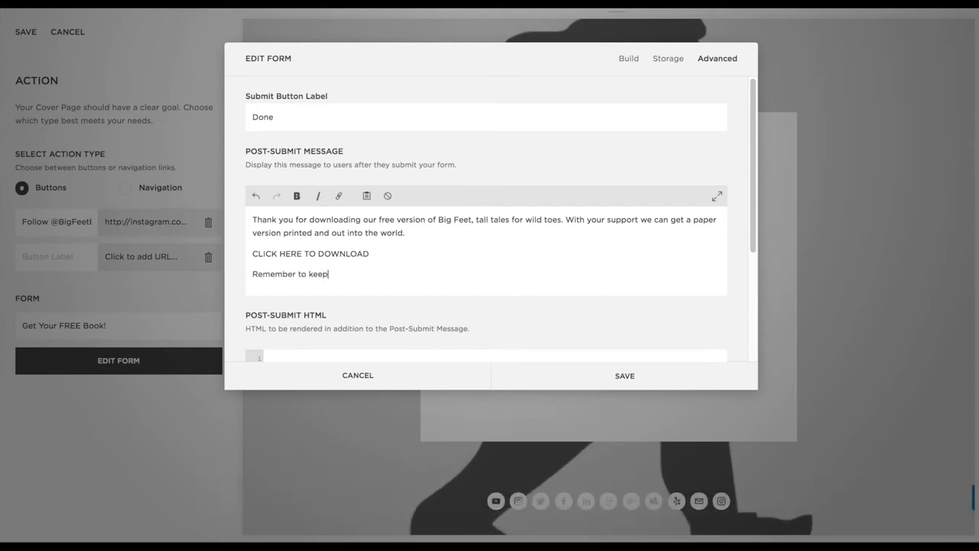
type(" your imagi")
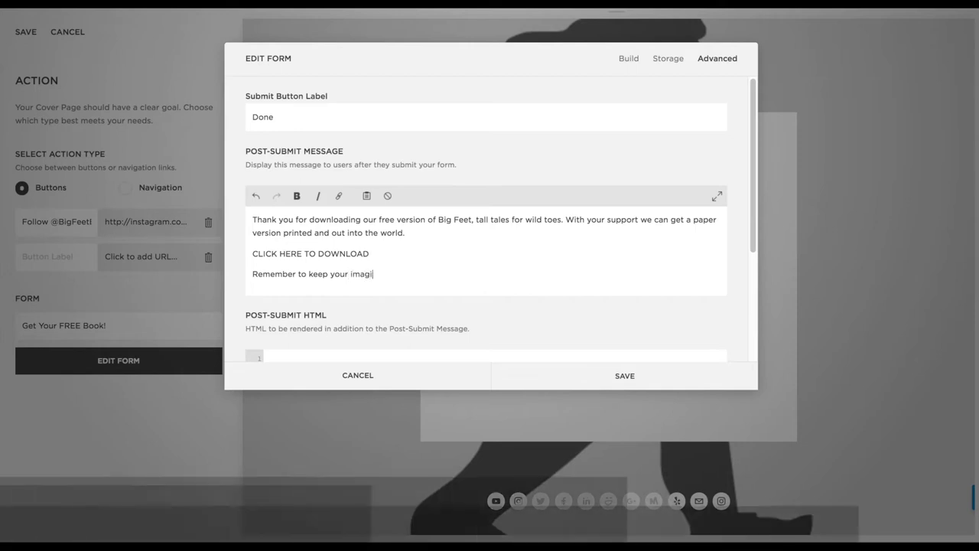
type("nation alive and care for our wor")
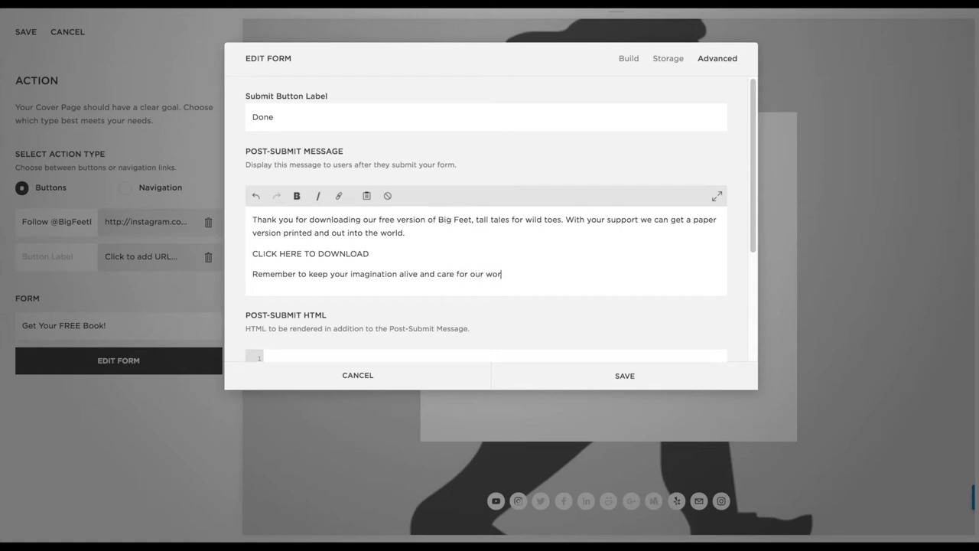
type("ld... the")
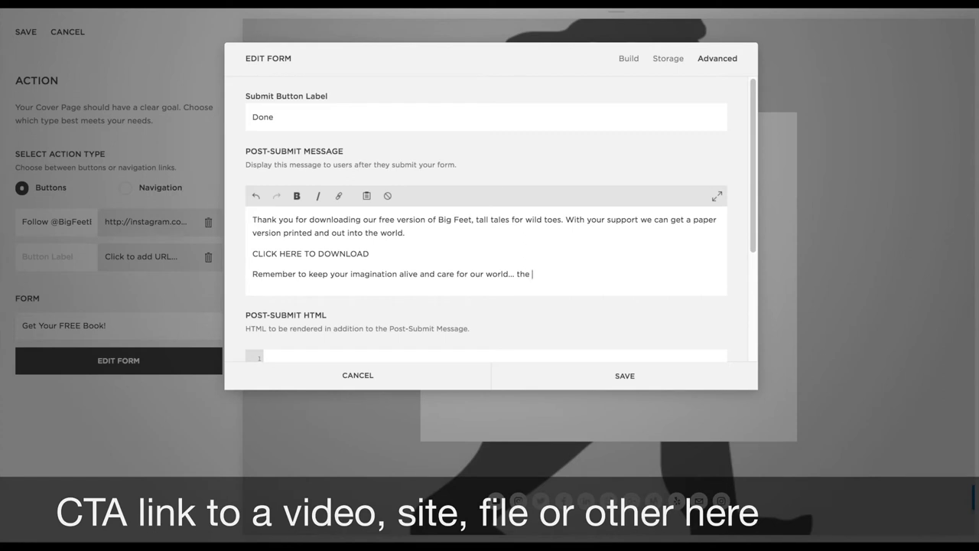
key("BackSpace")
key("BackSpace")
key("BackSpace")
key("BackSpace")
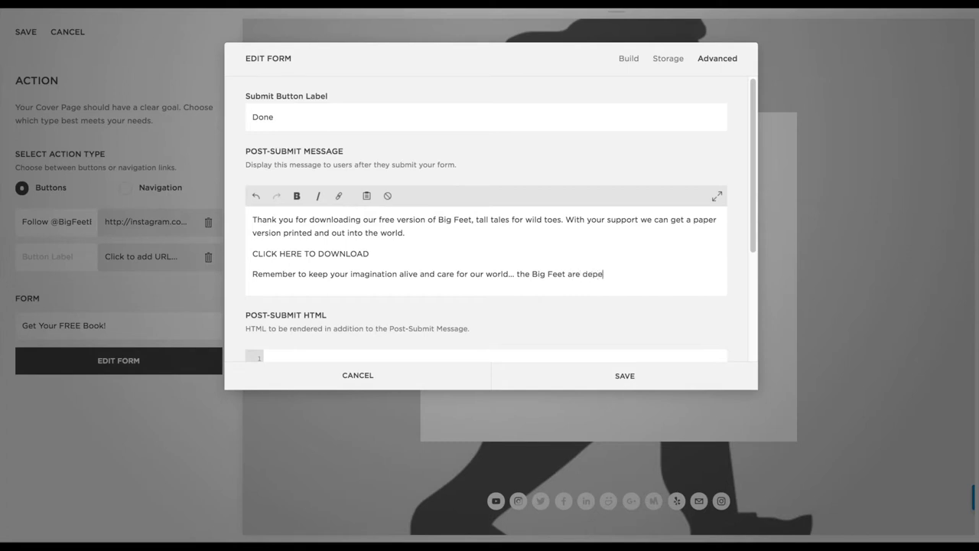
type("!")
key("Return")
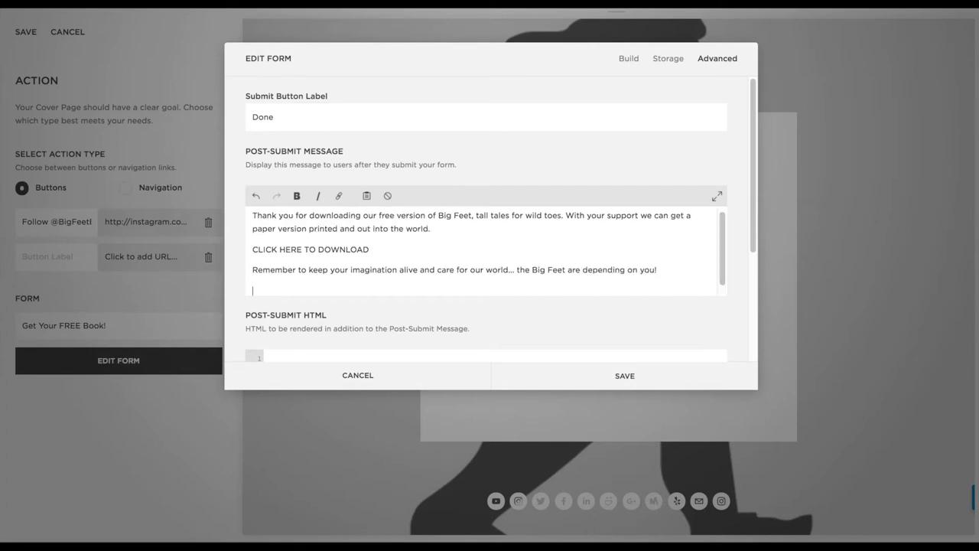
type("Best,")
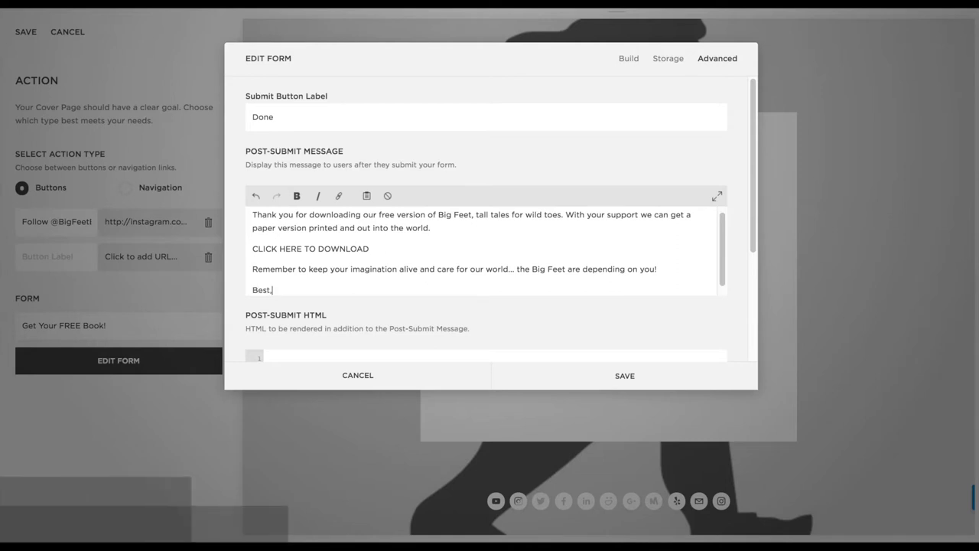
key("Return")
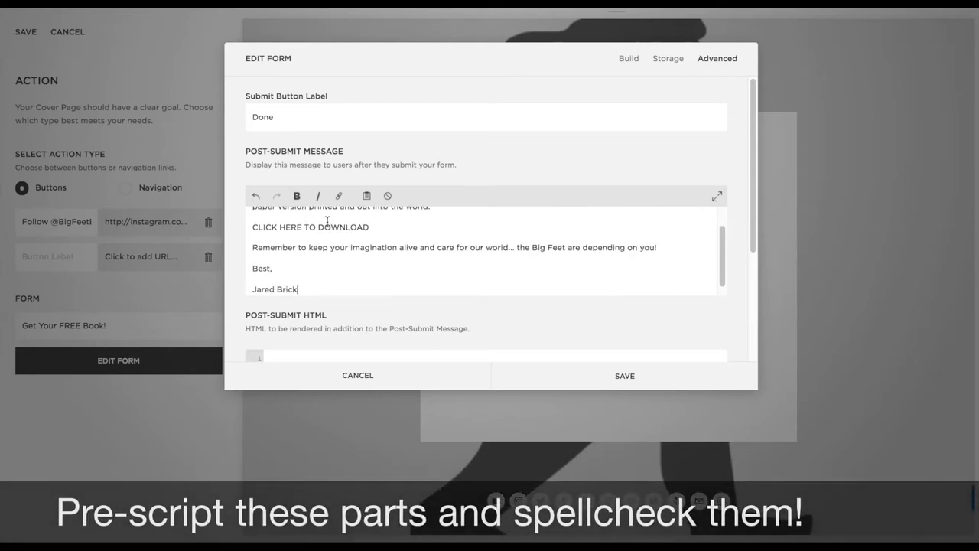
Link the CLICK HERE TO DOWNLOAD line to a newly uploaded file from Downloads
left_click_drag(372, 227, 250, 227)
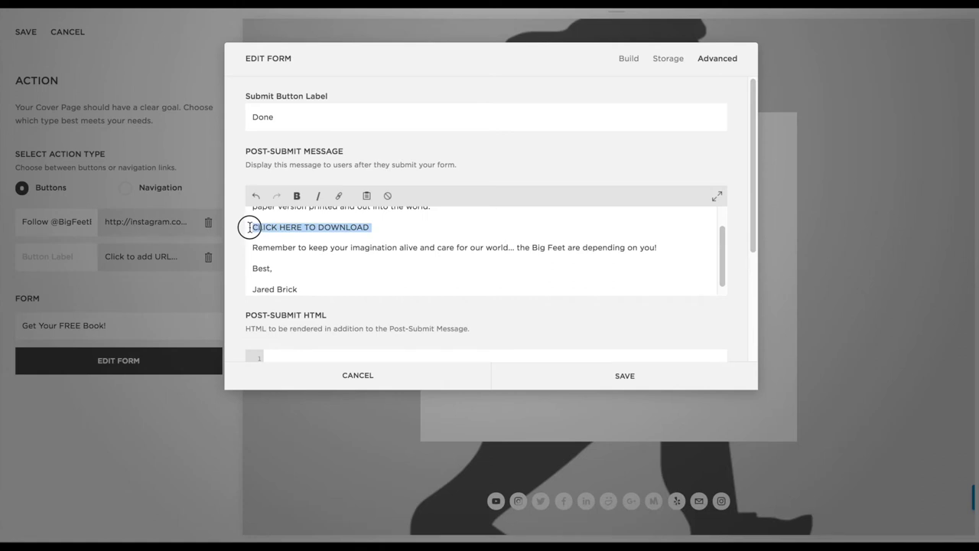
left_click(339, 196)
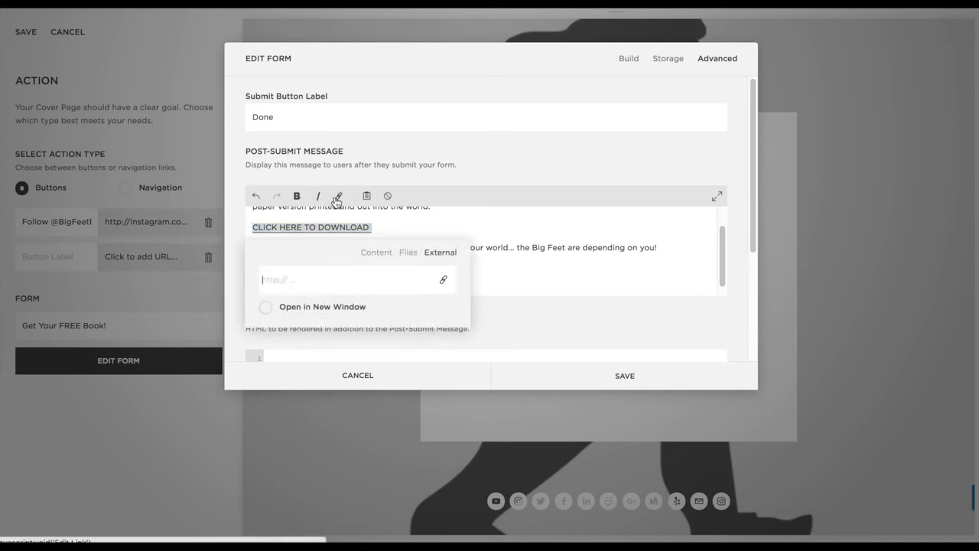
left_click(407, 254)
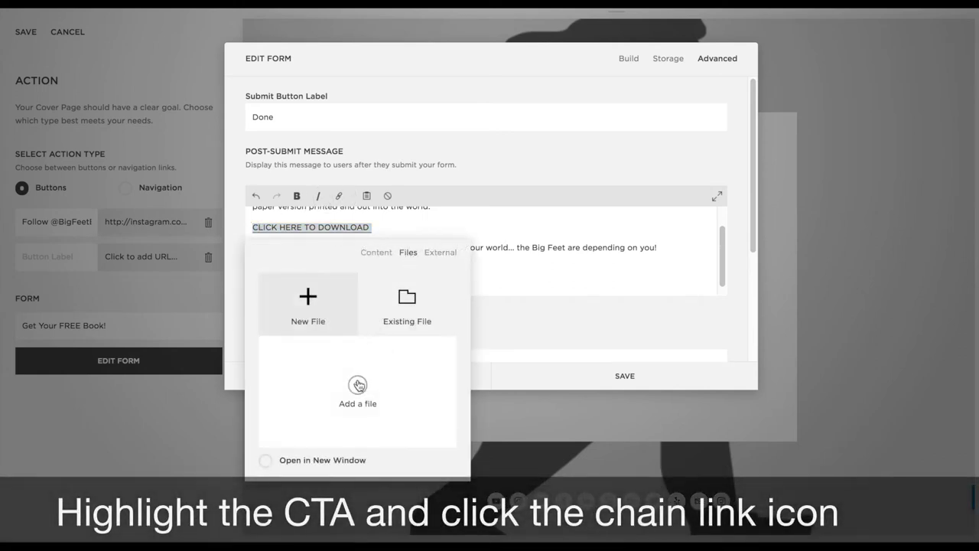
left_click(357, 384)
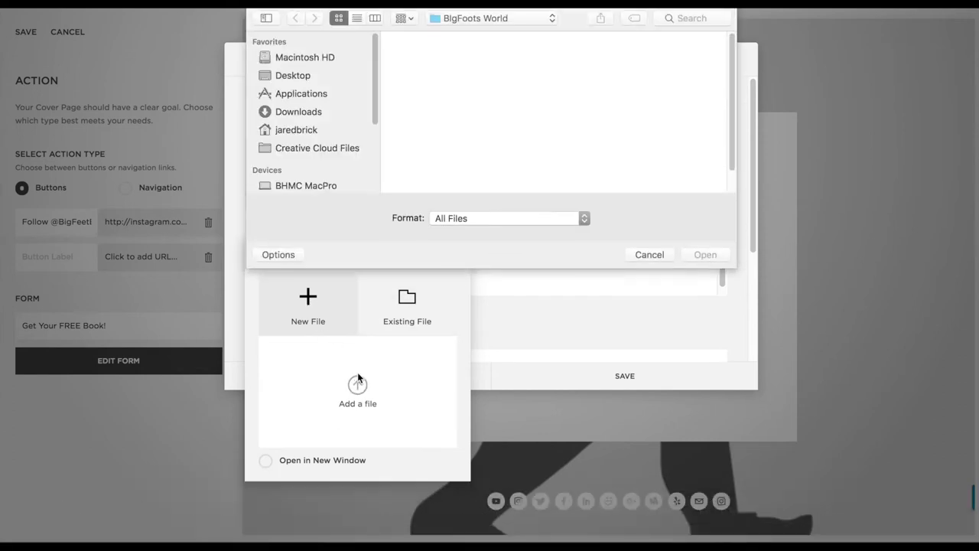
left_click(473, 20)
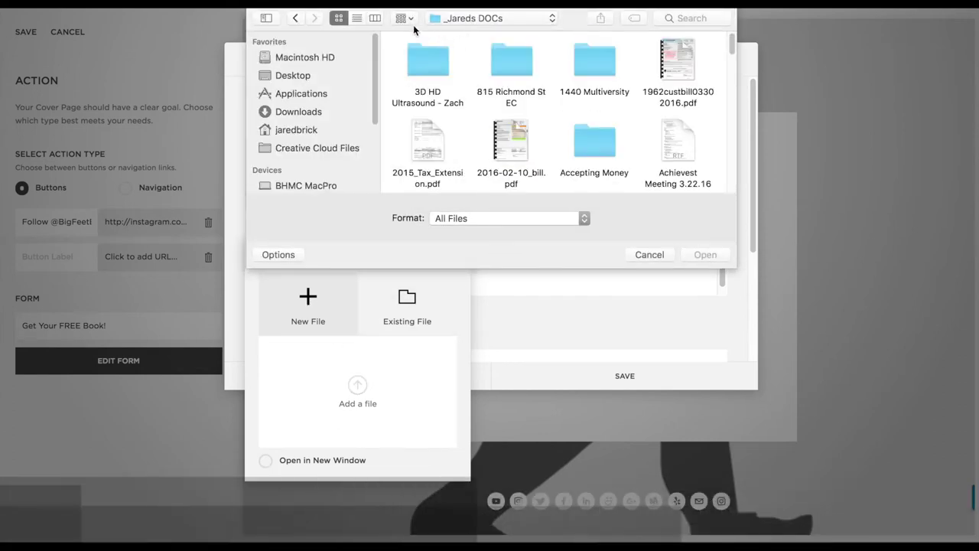
left_click(357, 17)
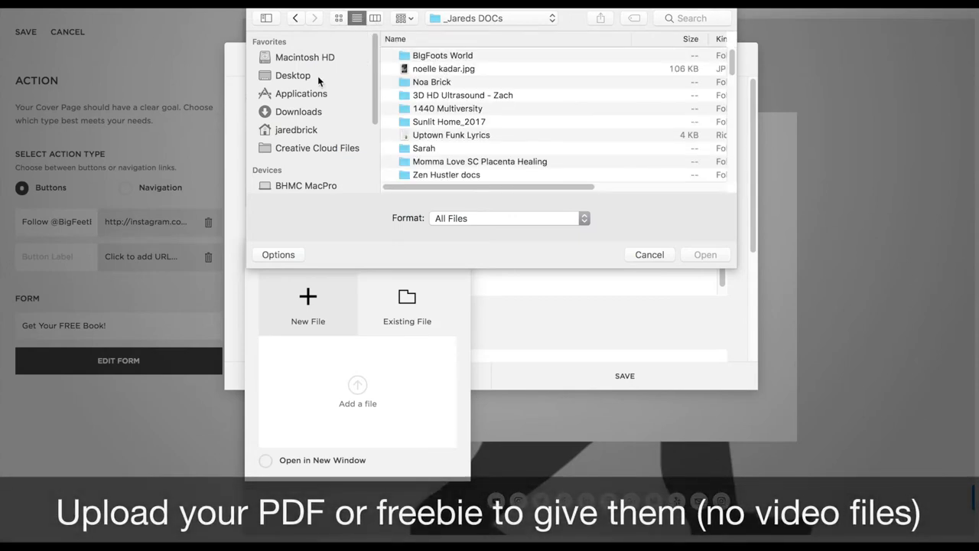
left_click(298, 112)
Find and upload 'BIGFeet - The Book_2017.07.13.pdf' as the link's file
left_click(679, 18)
type("bigfeet")
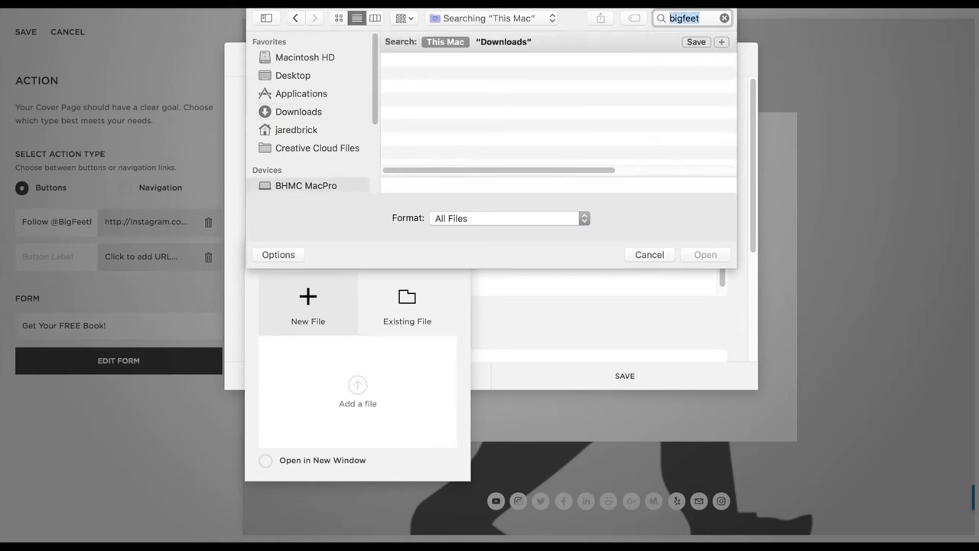
scroll(589, 80, "right", 3)
scroll(622, 81, "left", 3)
left_click(481, 78)
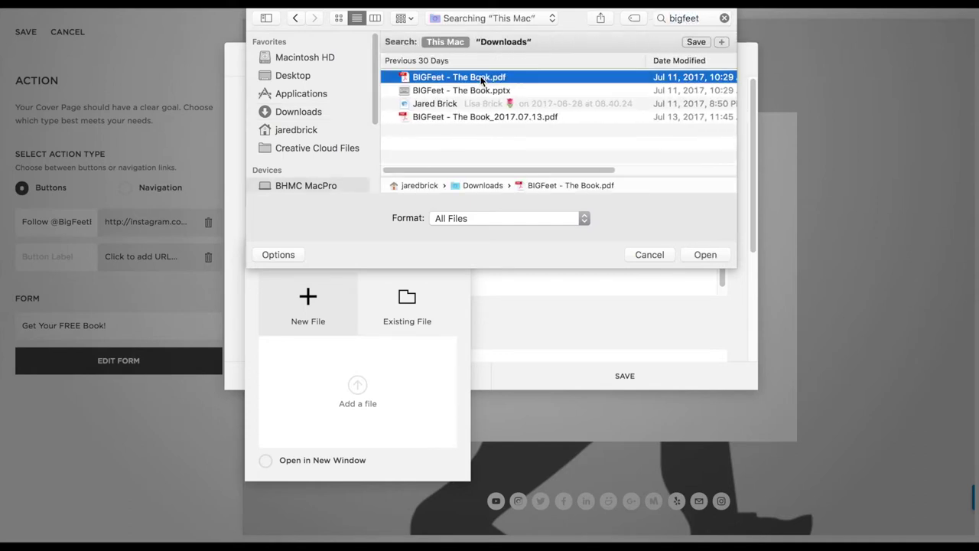
left_click(523, 118)
key("space")
key("space")
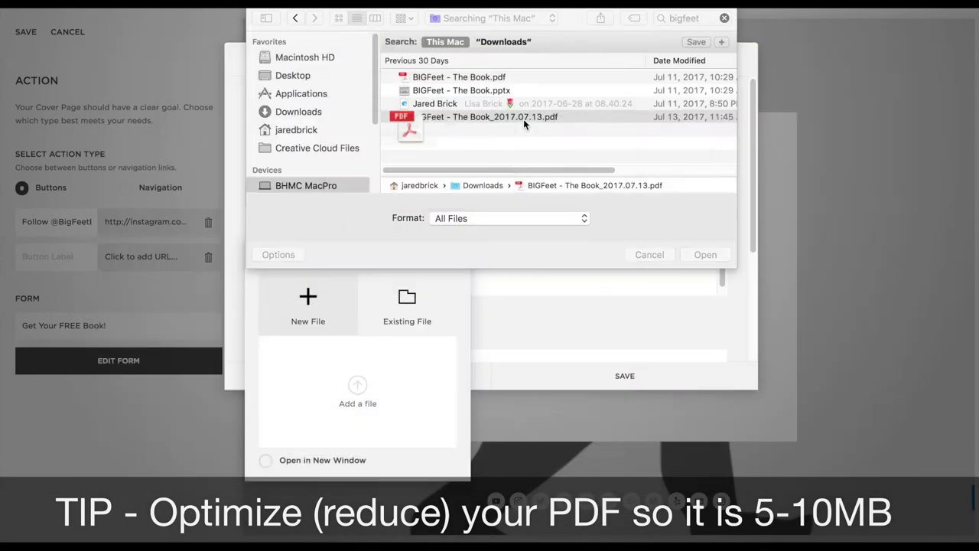
left_click(701, 251)
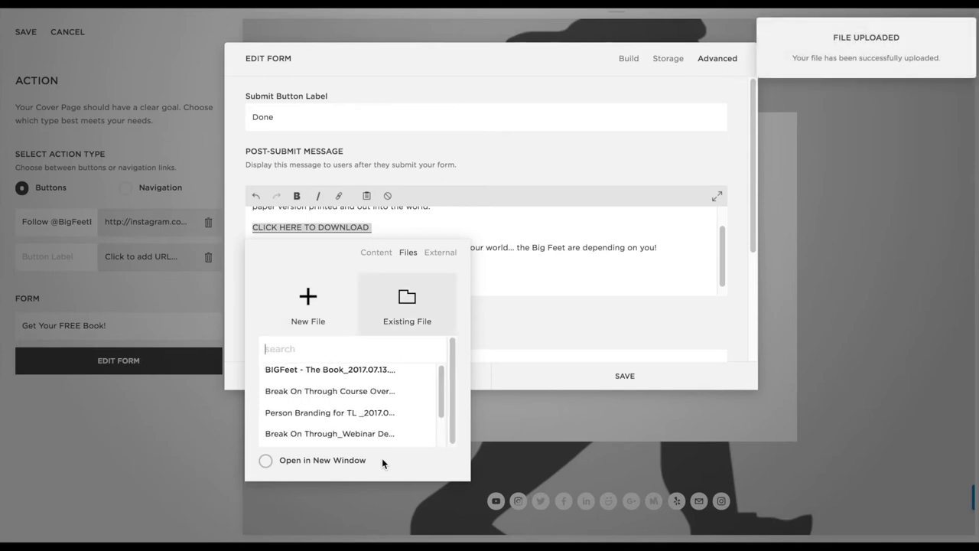
Make the download link open in a new window and bold the line
left_click(265, 461)
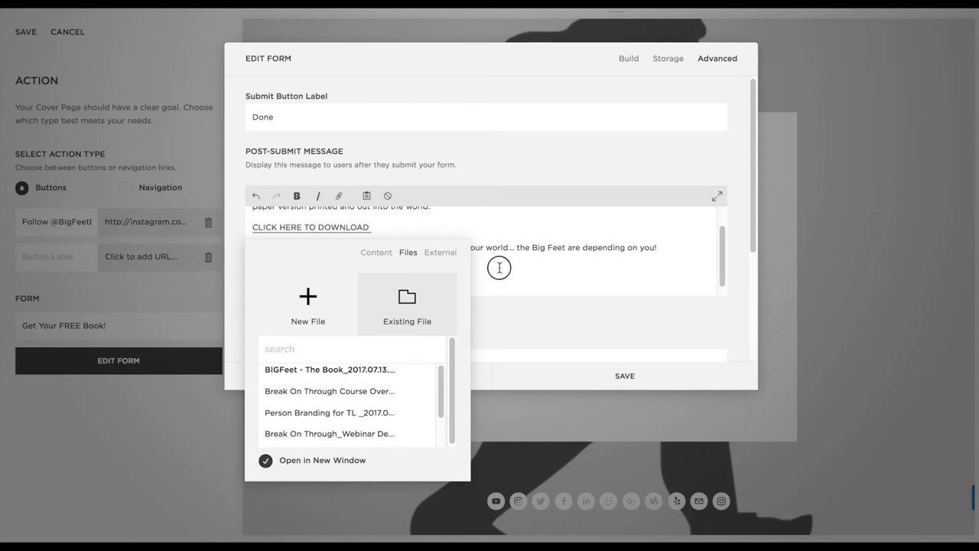
left_click(498, 268)
left_click_drag(372, 227, 241, 227)
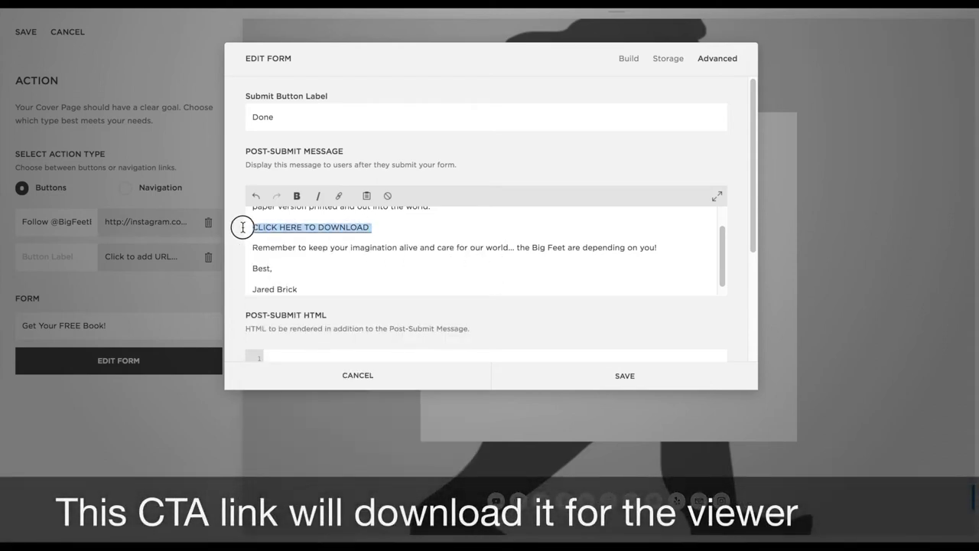
left_click(298, 197)
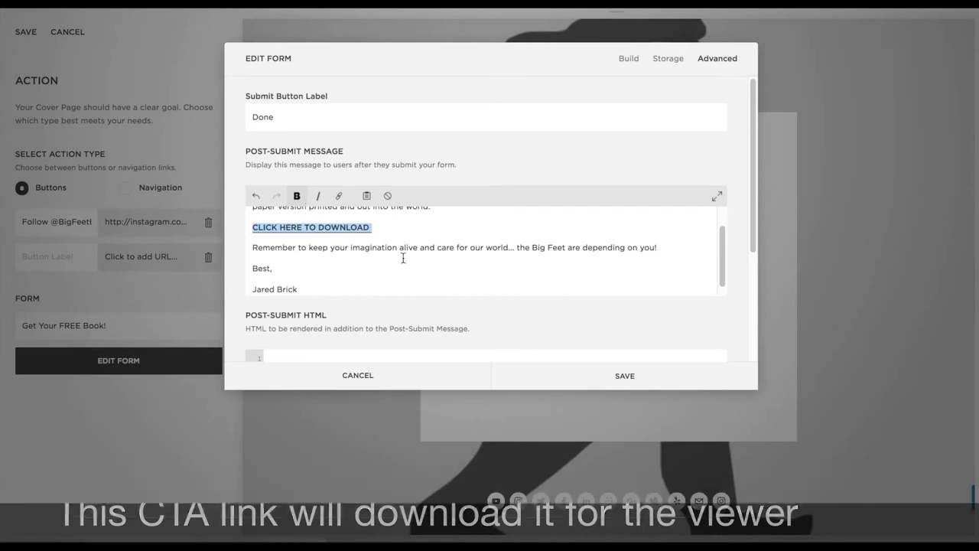
scroll(398, 264, "down", 1)
left_click(317, 257)
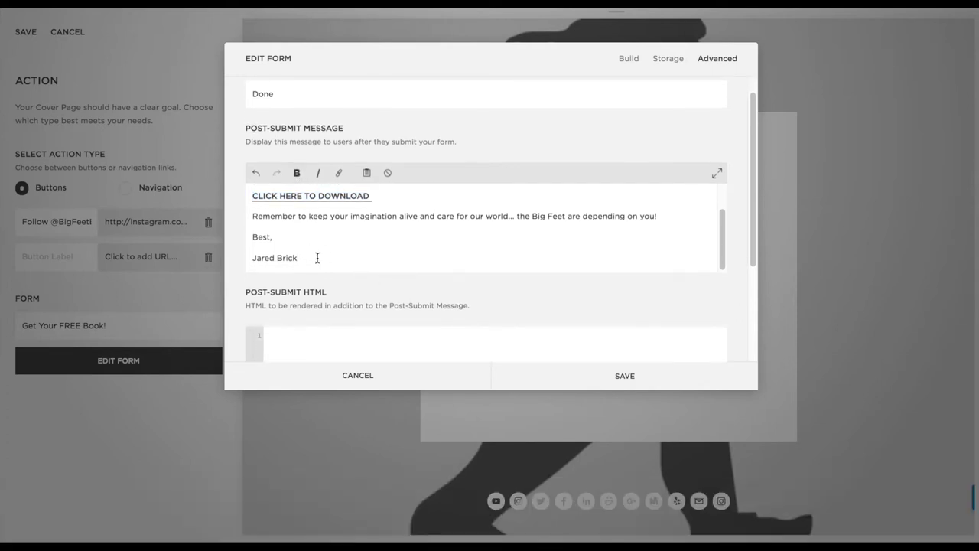
key("Return")
type("Follow @")
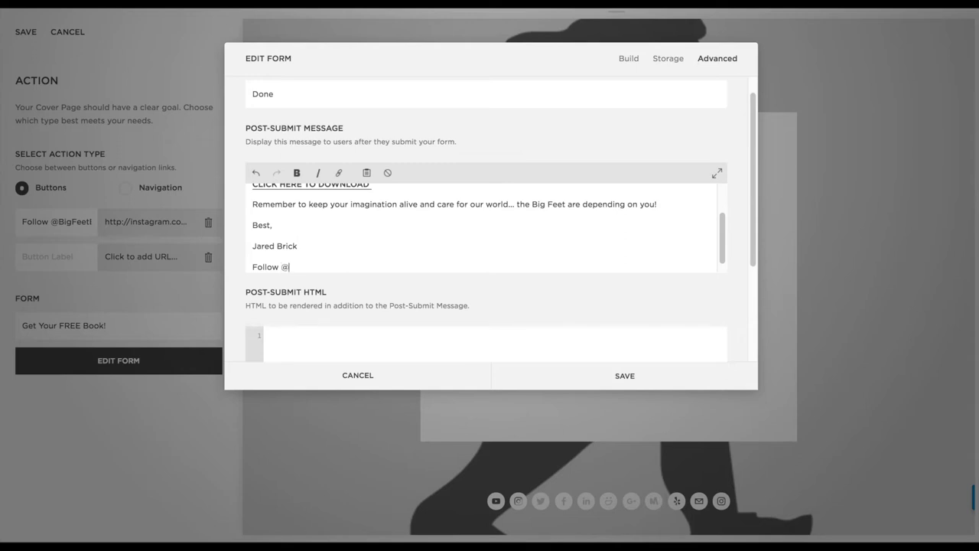
type("BigFeetBook on Instagram")
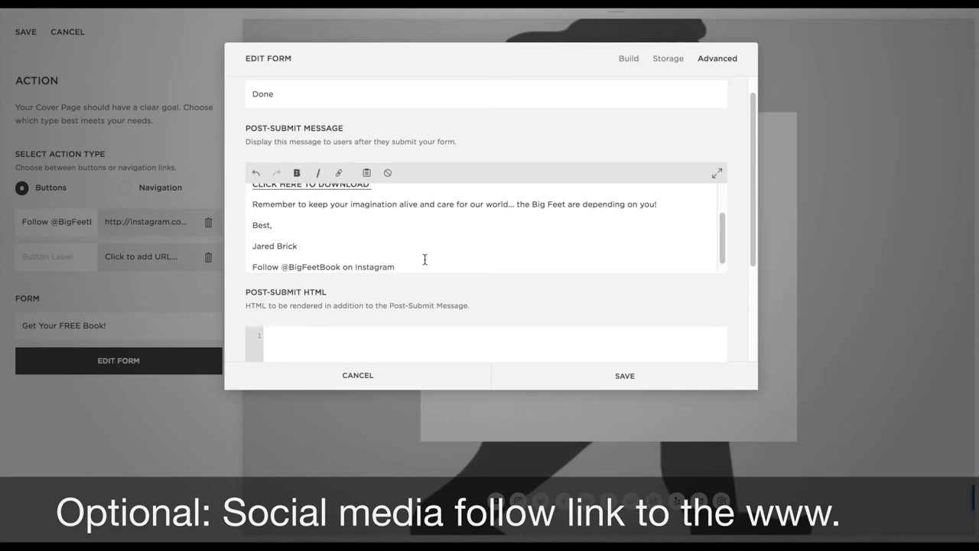
left_click_drag(395, 266, 281, 258)
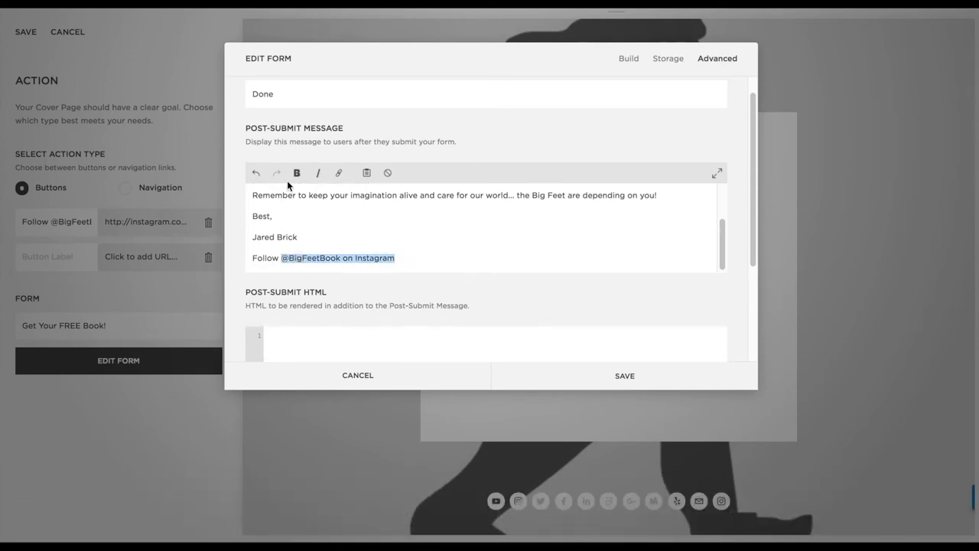
left_click(339, 173)
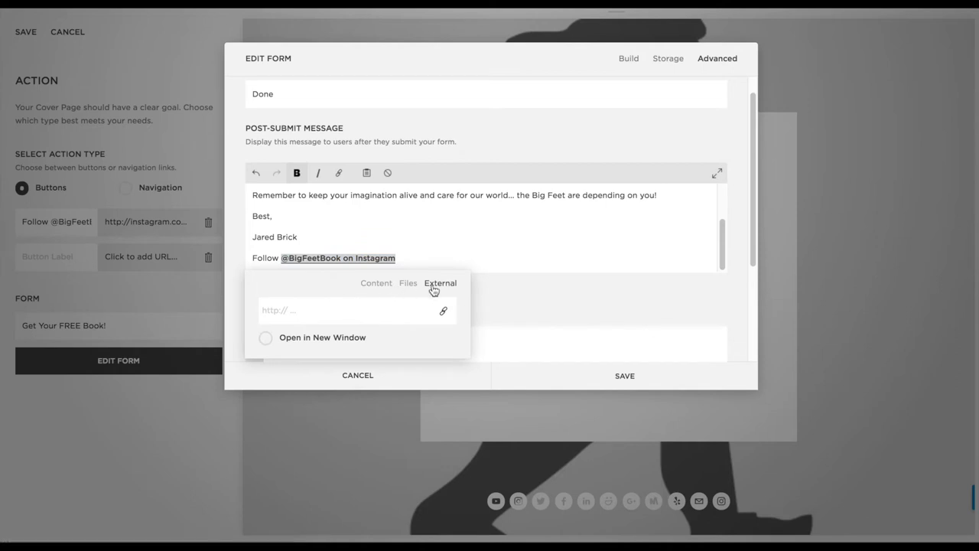
type("http://")
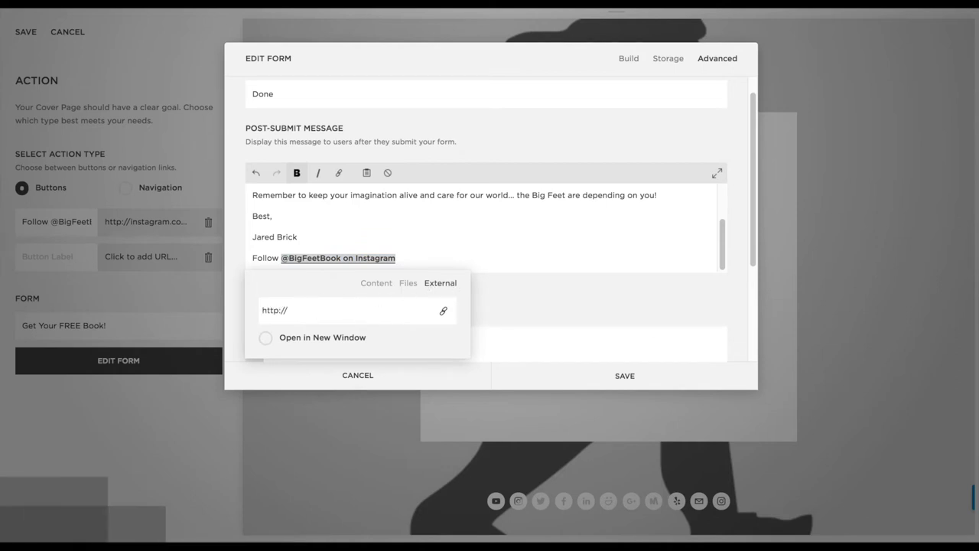
type("instagram.com")
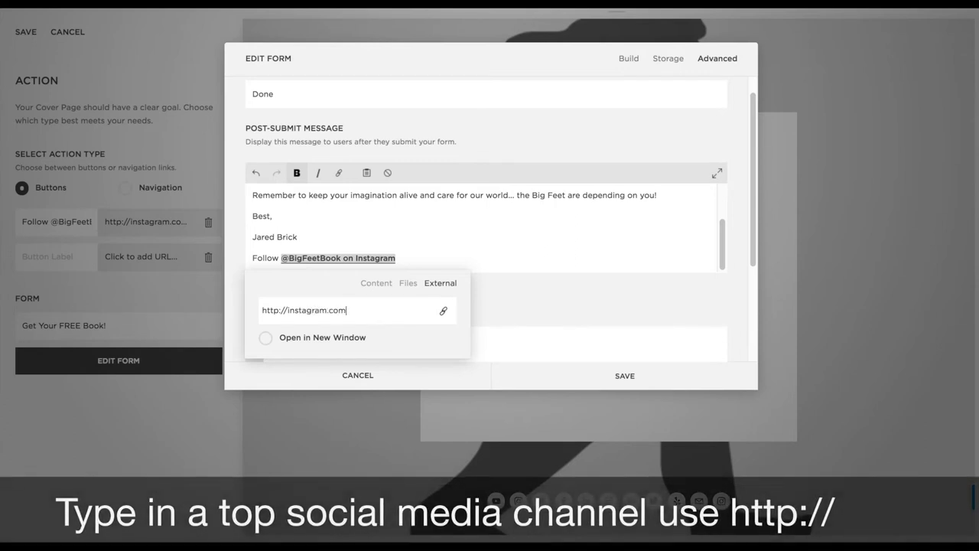
type("/bigfeetbook")
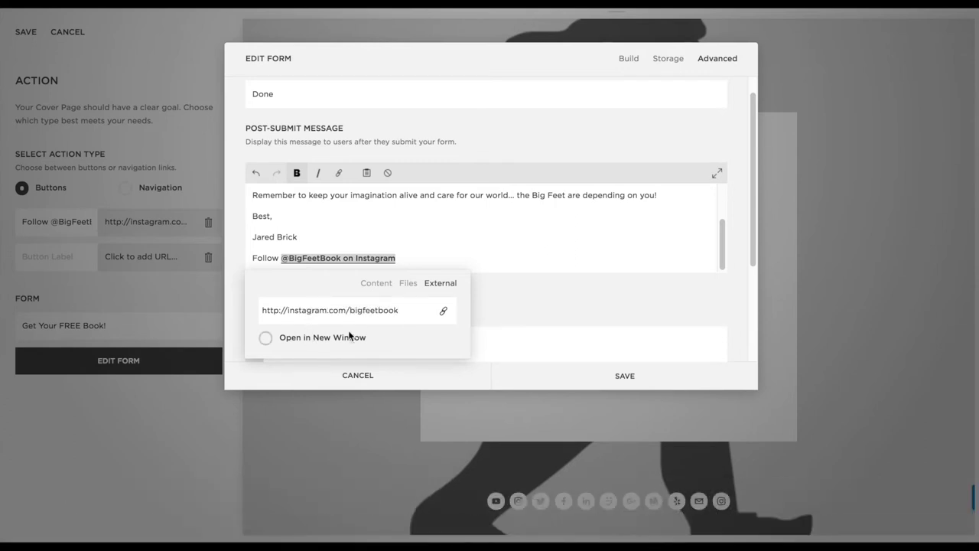
left_click(266, 338)
left_click(454, 234)
scroll(432, 234, "up", 1)
Insert 'digital online' before the title and bold 'Big Feet - Tall tales for wild toes'
scroll(432, 234, "up", 2)
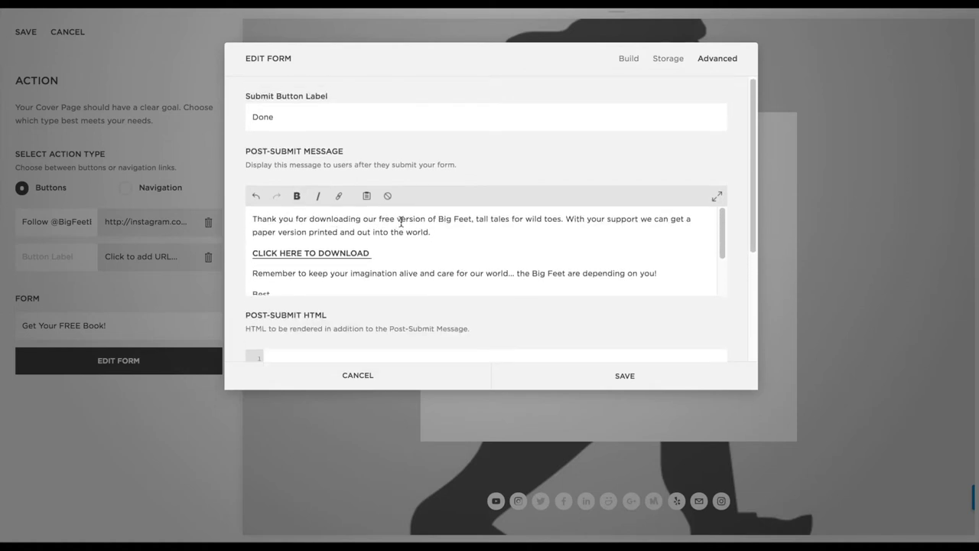
left_click_drag(438, 219, 471, 221)
key("ctrl+b")
left_click(393, 221)
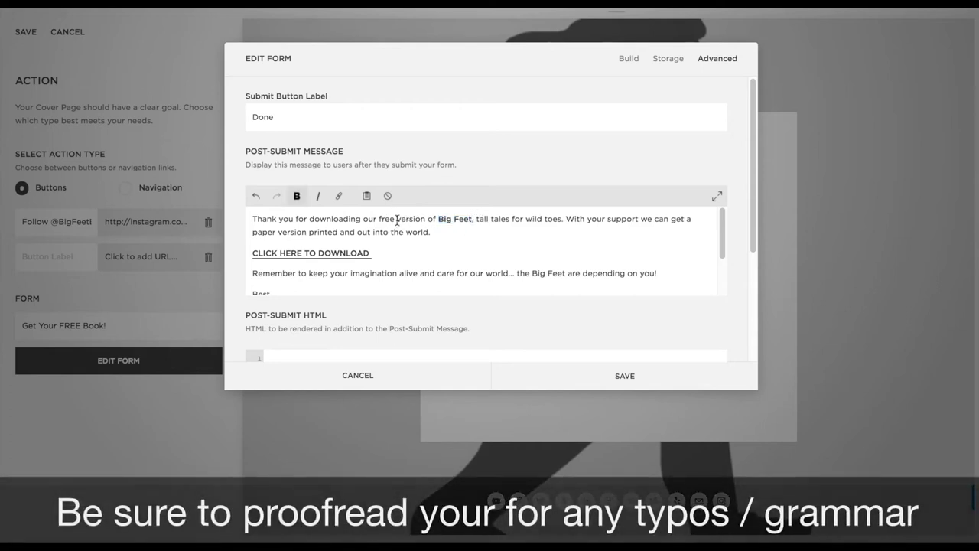
type("digital ")
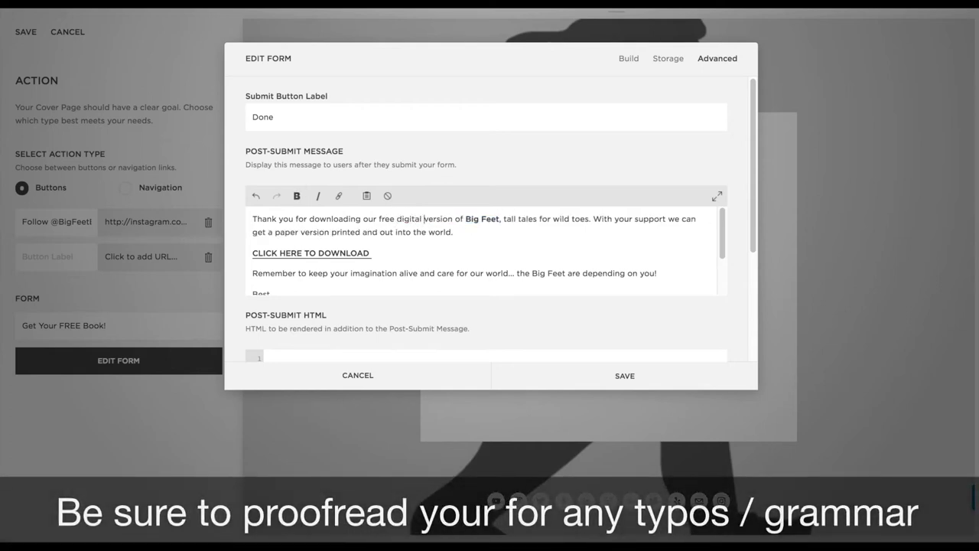
type("online")
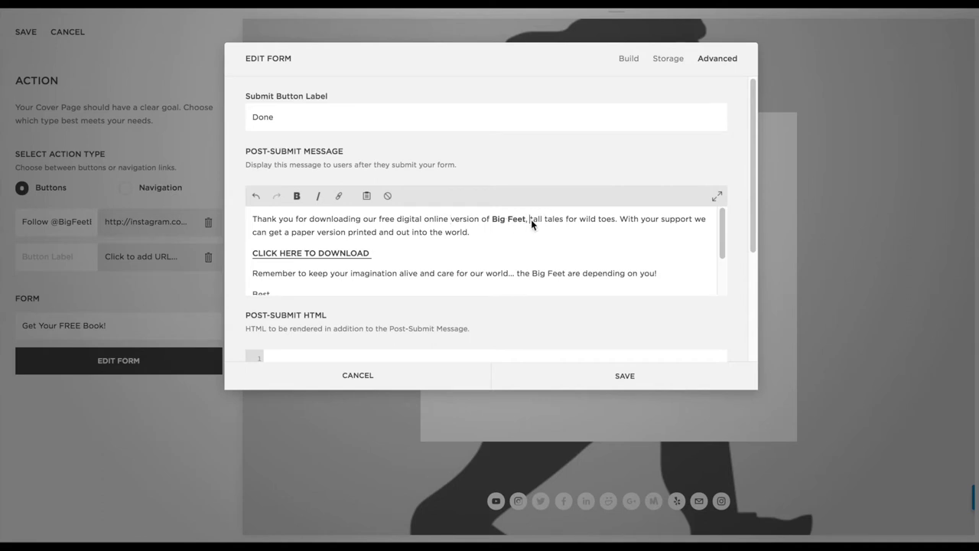
key("BackSpace")
key("BackSpace")
type("- T")
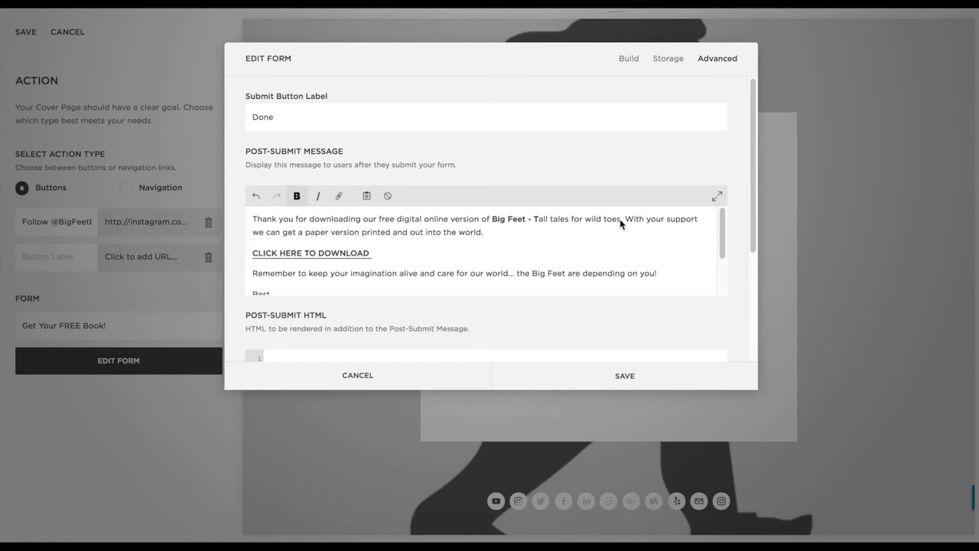
left_click_drag(620, 219, 492, 220)
left_click(297, 195)
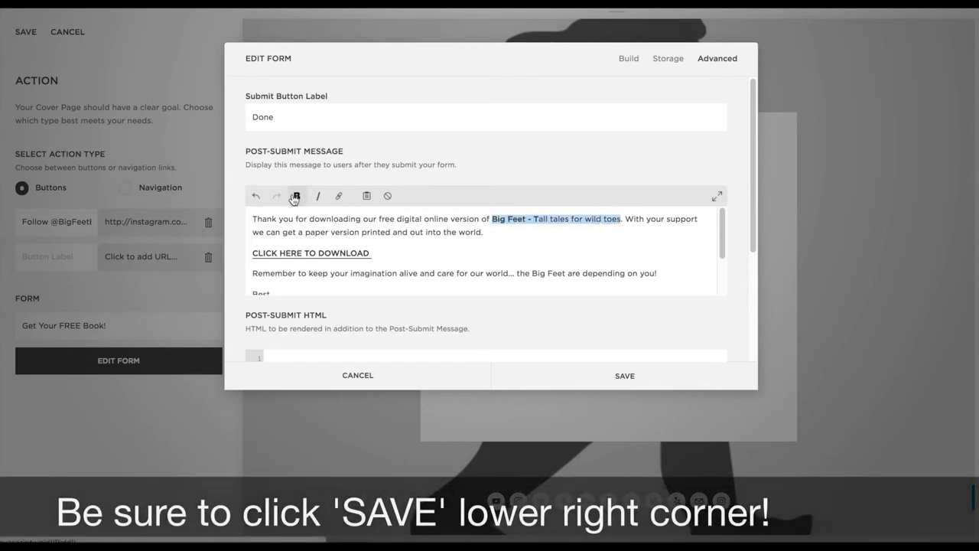
Capitalise Tales, Wild and Toes and add an unbolded 'e-book' after the title
left_click(553, 219)
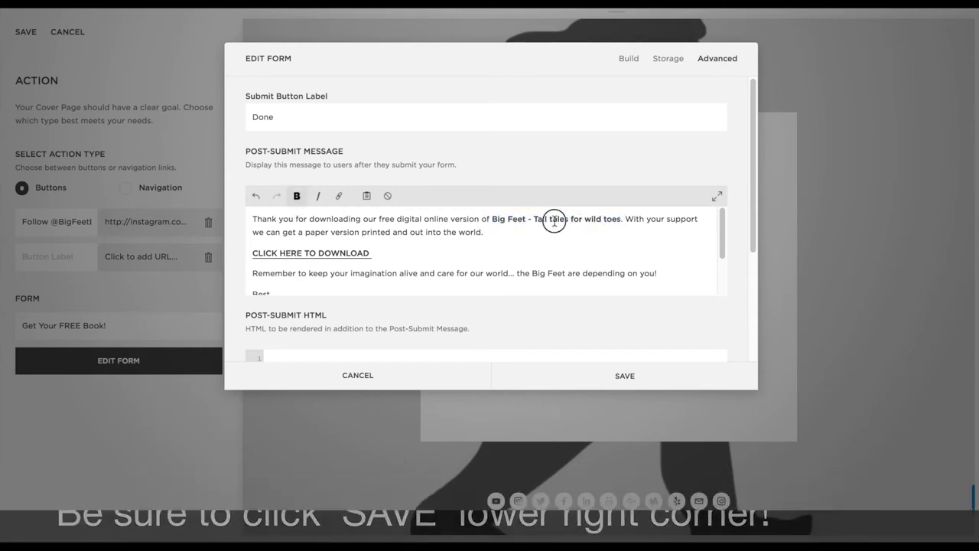
key("BackSpace")
type("T")
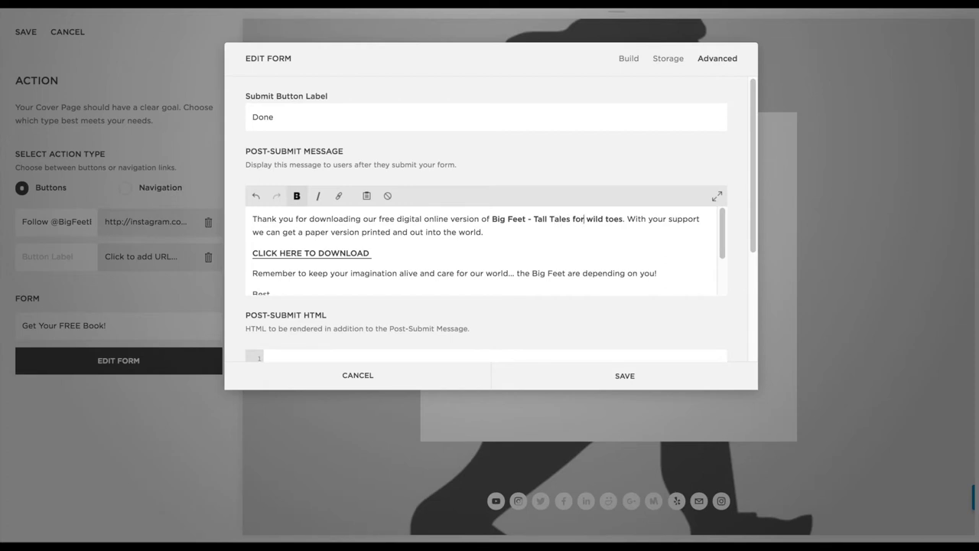
left_click(590, 219)
key("BackSpace")
type("W")
left_click(609, 219)
key("BackSpace")
type("Toes")
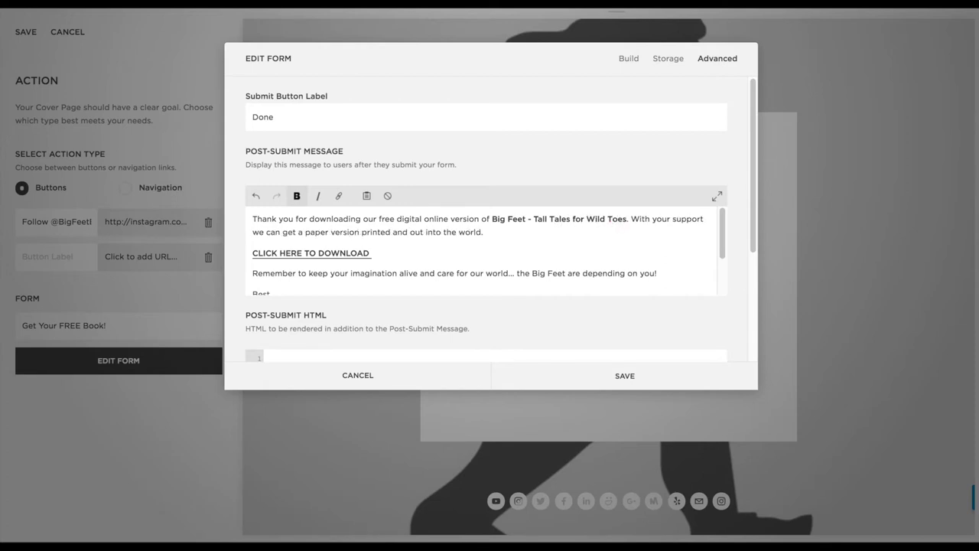
type(" e-book")
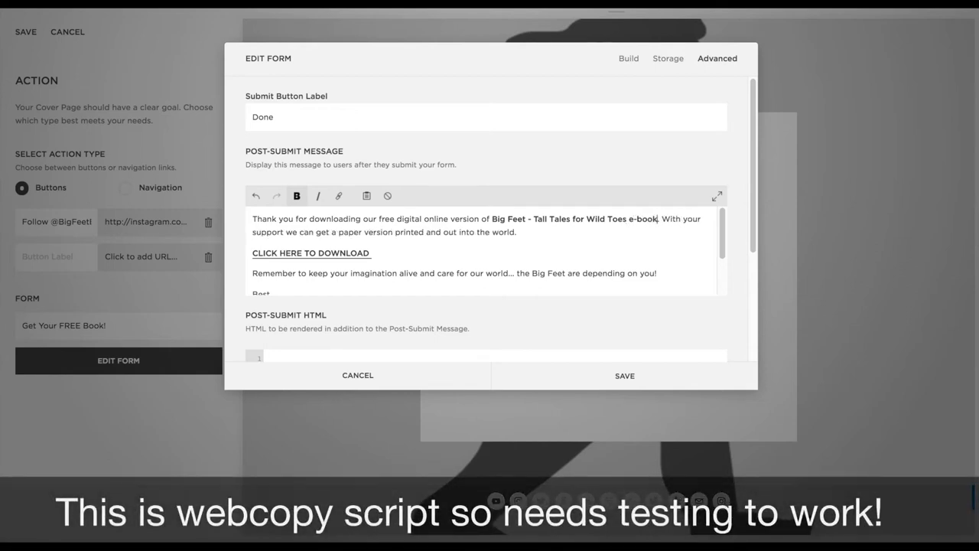
left_click_drag(656, 220, 628, 220)
key("ctrl+b")
left_click(656, 220)
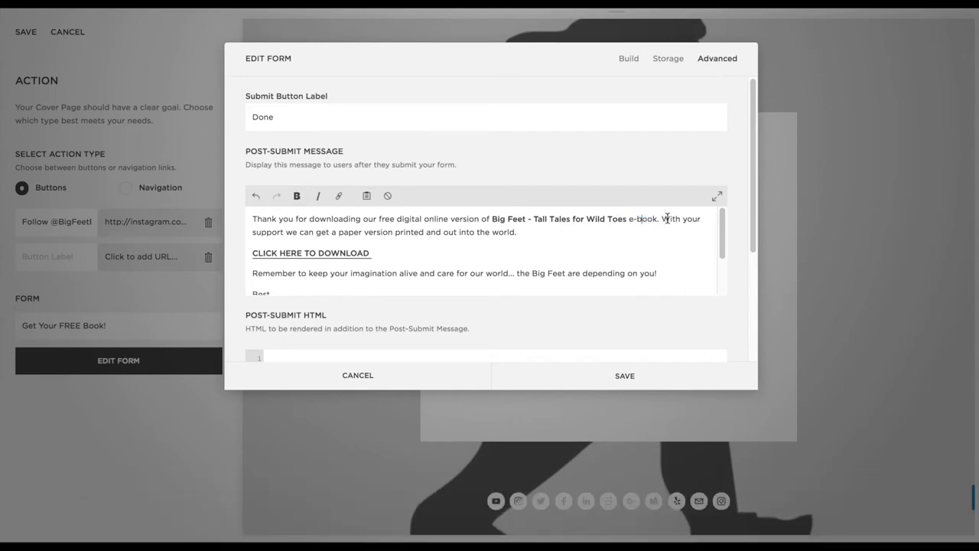
Begin the sentence 'Have fun reading it to the kids and adults in your world!'
left_click(548, 228)
type("Ha")
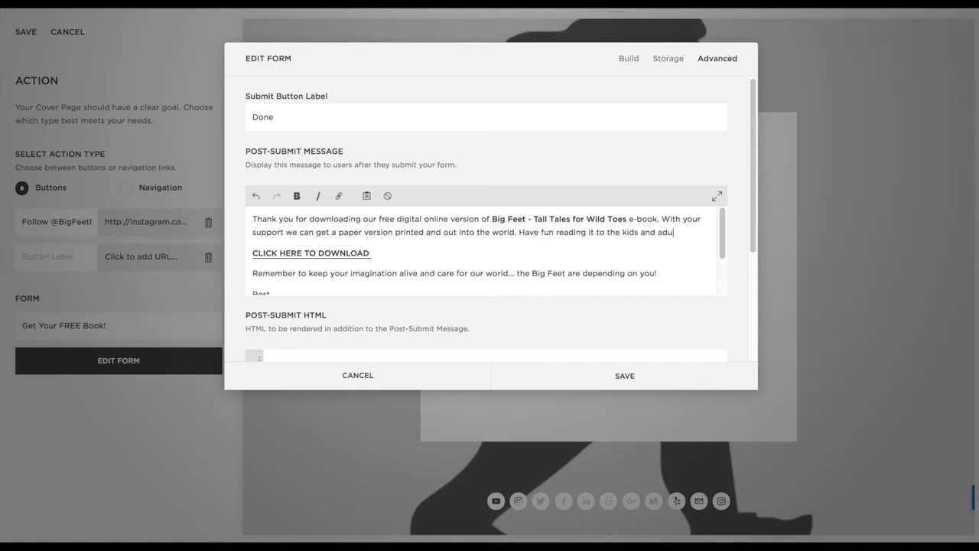
type("our wo")
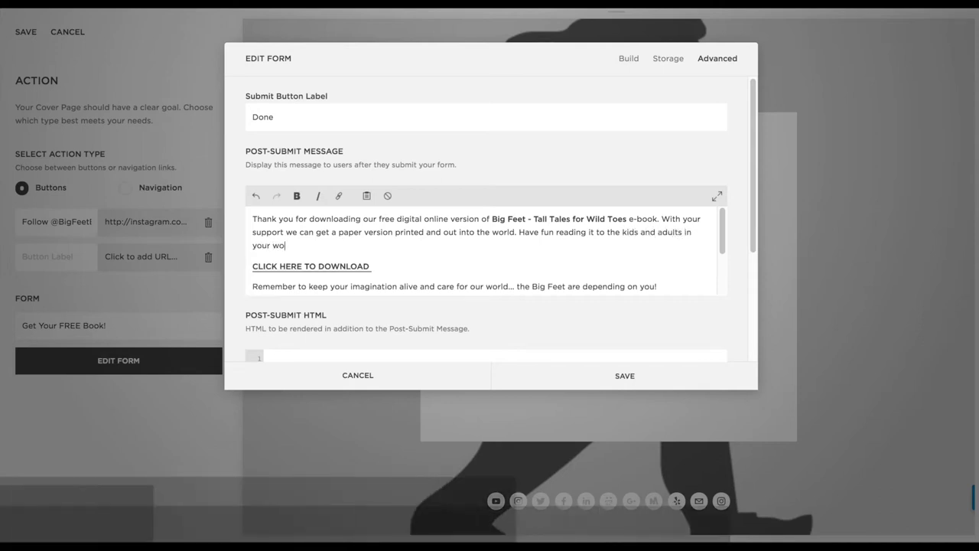
type("rld!")
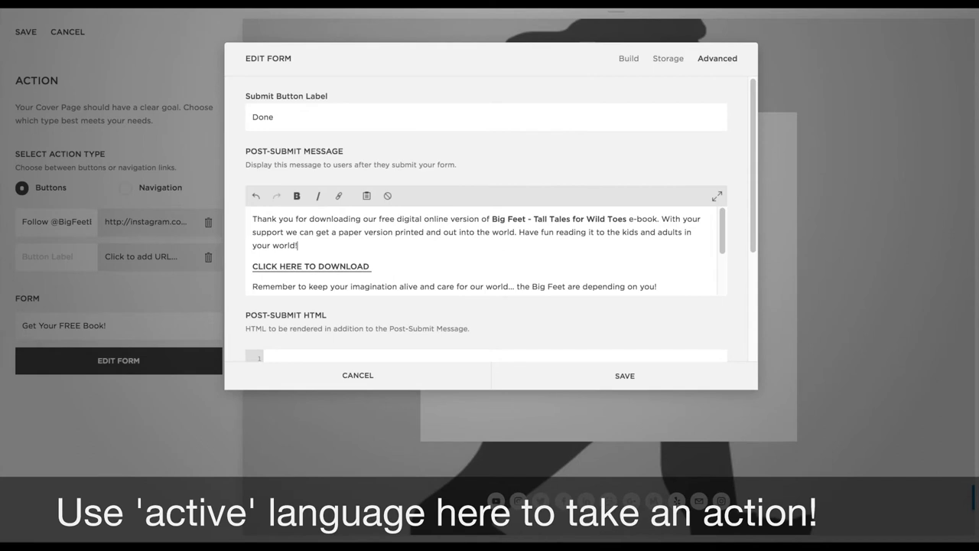
Turn off bold at the end of the CLICK HERE TO DOWNLOAD line
triple_click(422, 262)
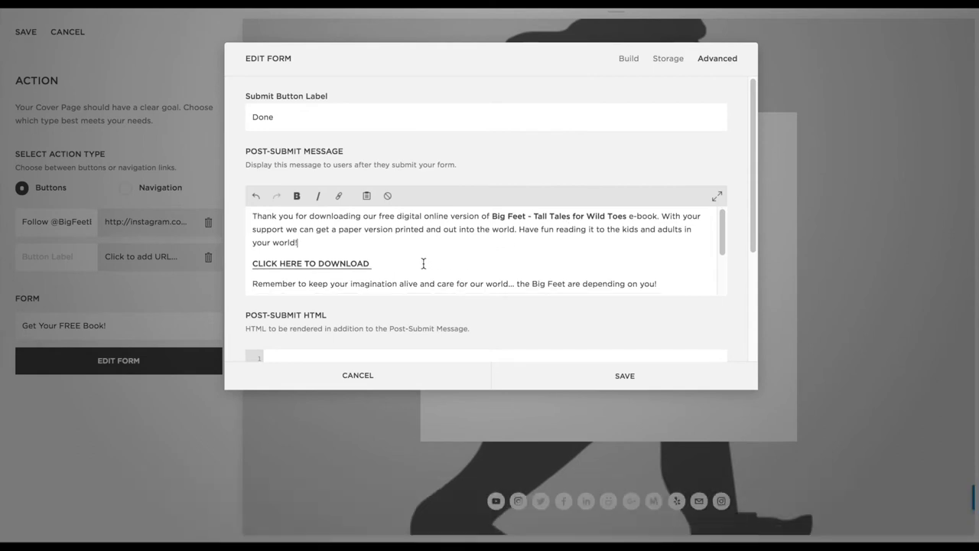
key("Right")
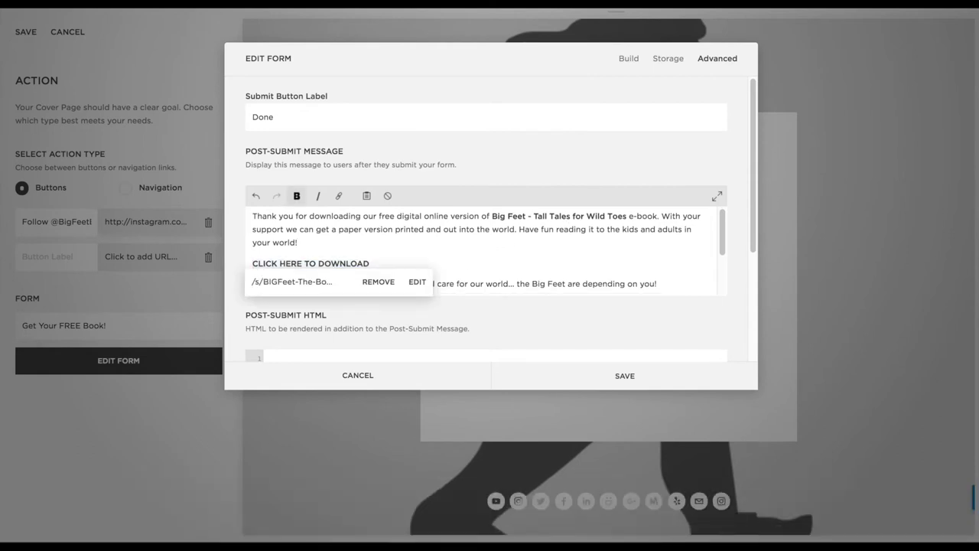
key("ctrl+b")
Insert 'natural' before 'world' and bold Big Feet in the reminder sentence
scroll(461, 240, "down", 2)
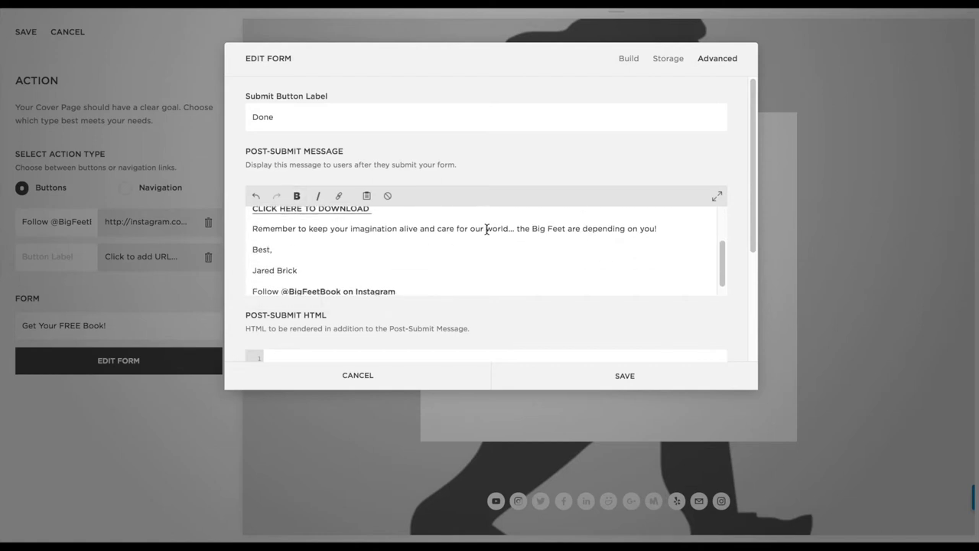
left_click(486, 228)
type("natural")
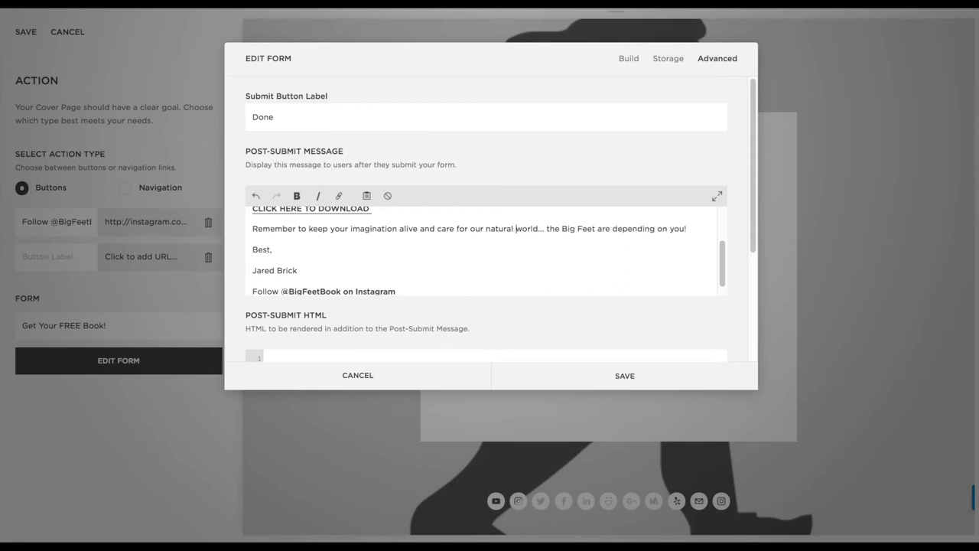
left_click_drag(562, 228, 595, 227)
key("ctrl+b")
left_click(621, 237)
scroll(477, 247, "down", 2)
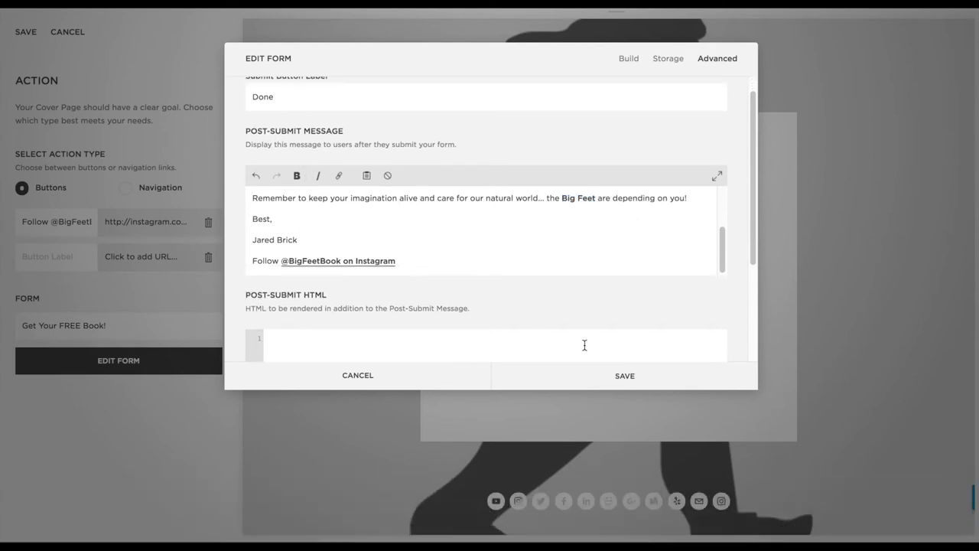
scroll(553, 236, "down", 4)
scroll(554, 235, "up", 5)
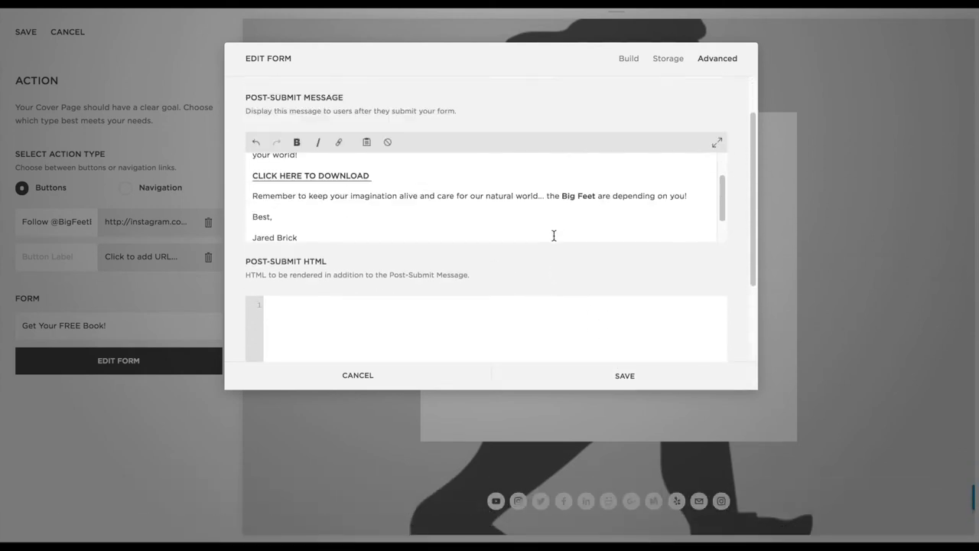
scroll(554, 236, "down", 4)
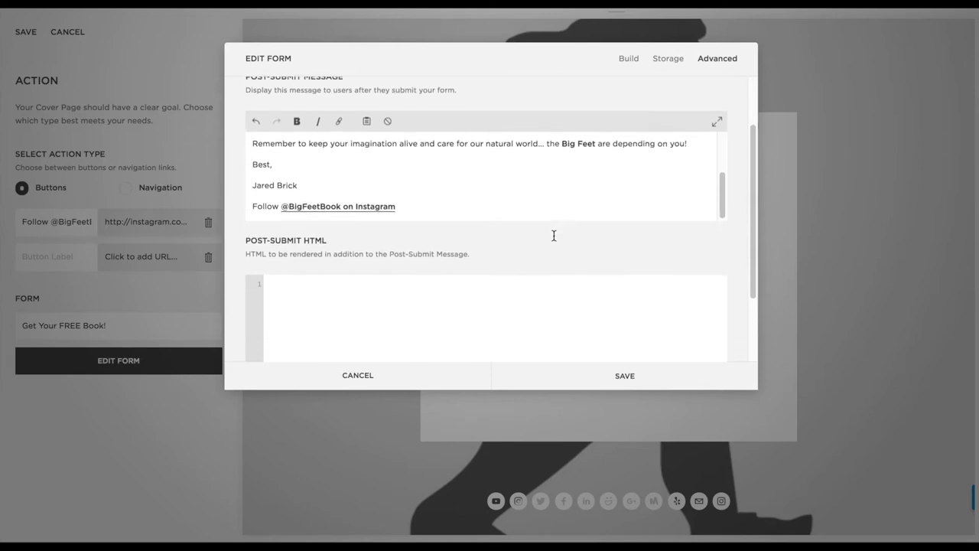
scroll(553, 235, "up", 5)
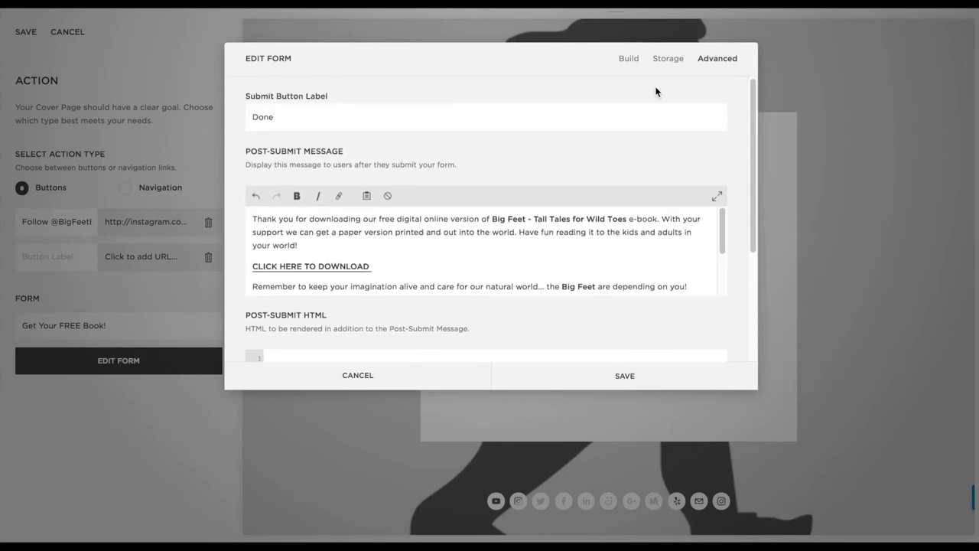
Check the form's Storage settings, save the Big Feet Book form, and return to the BOT Test overview
left_click(664, 59)
left_click(625, 59)
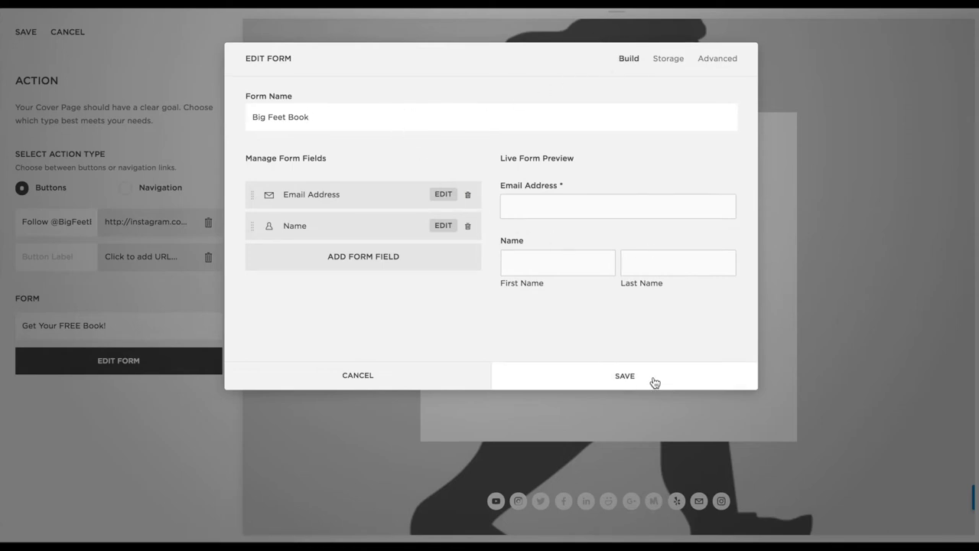
left_click(627, 377)
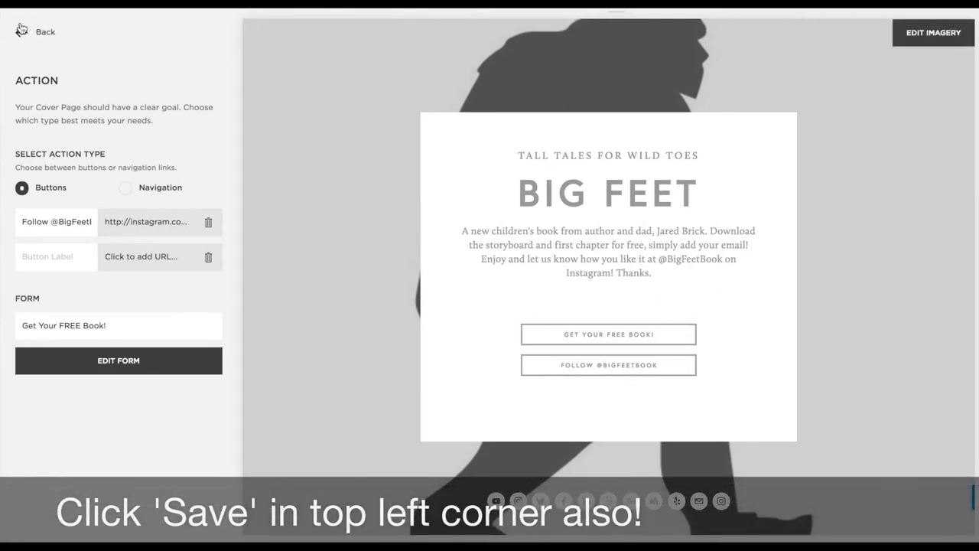
left_click(20, 30)
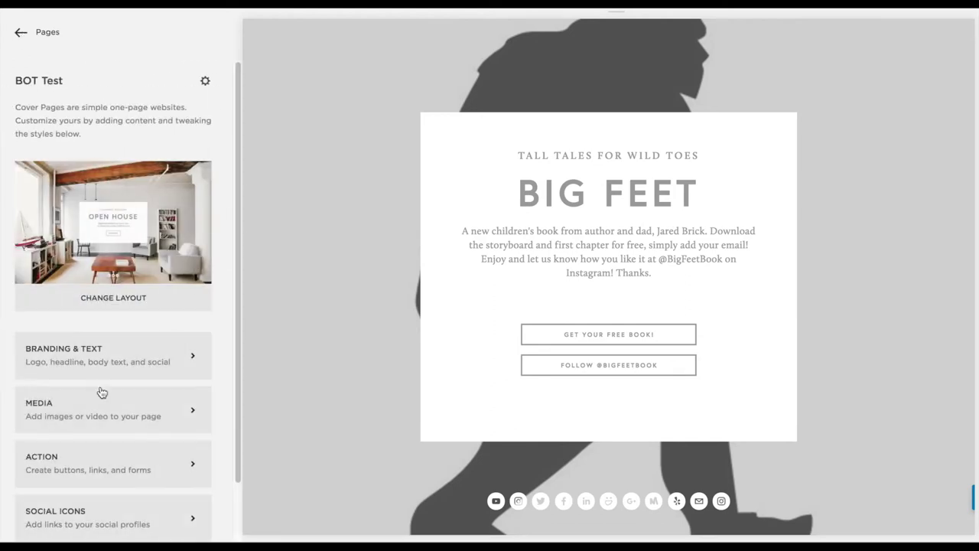
scroll(146, 437, "down", 2)
Toggle the Display Social Icons setting, save it, then go to the Style settings
left_click(141, 442)
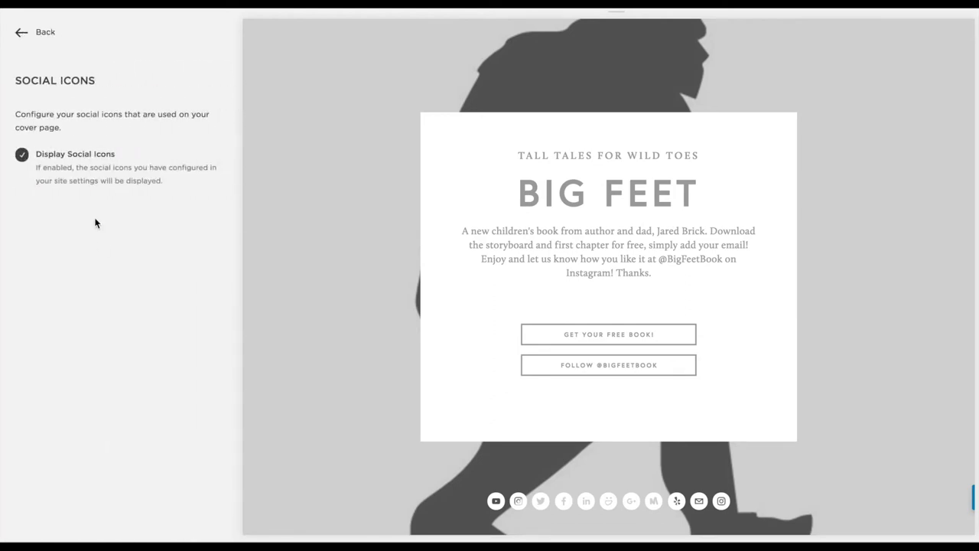
left_click(22, 156)
left_click(21, 157)
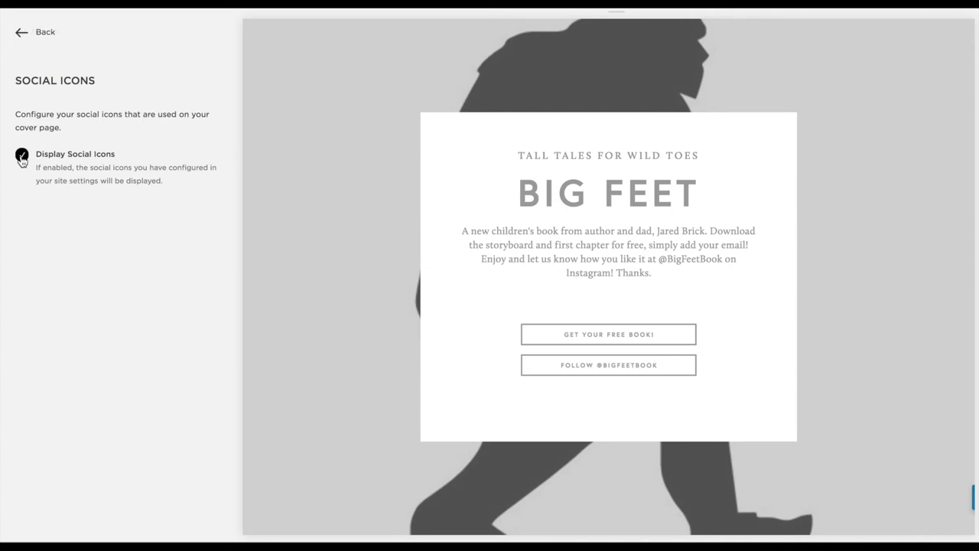
left_click(21, 156)
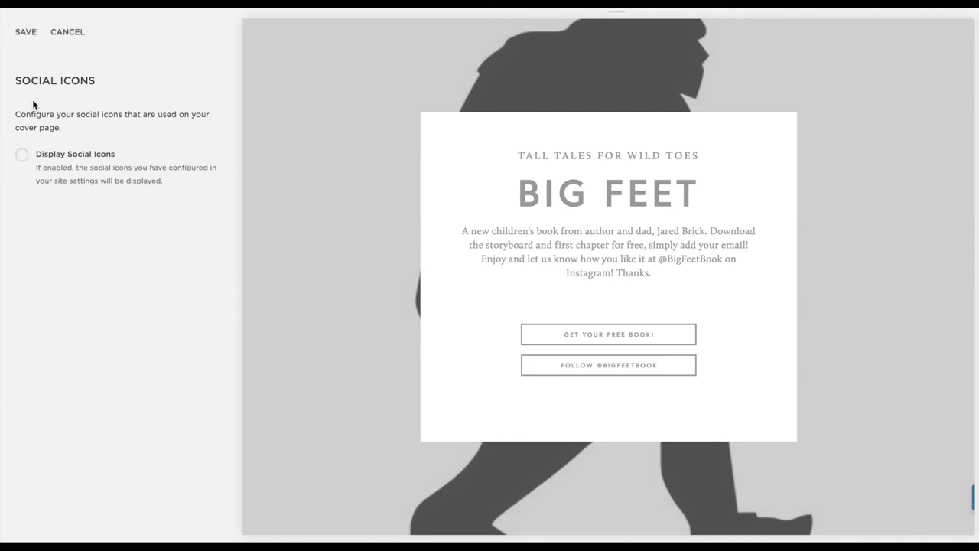
left_click(26, 31)
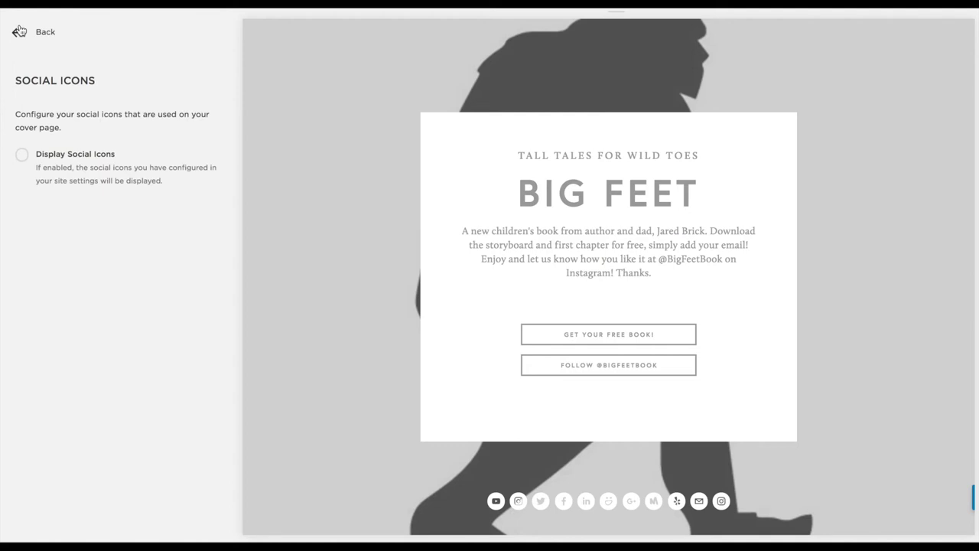
left_click(19, 32)
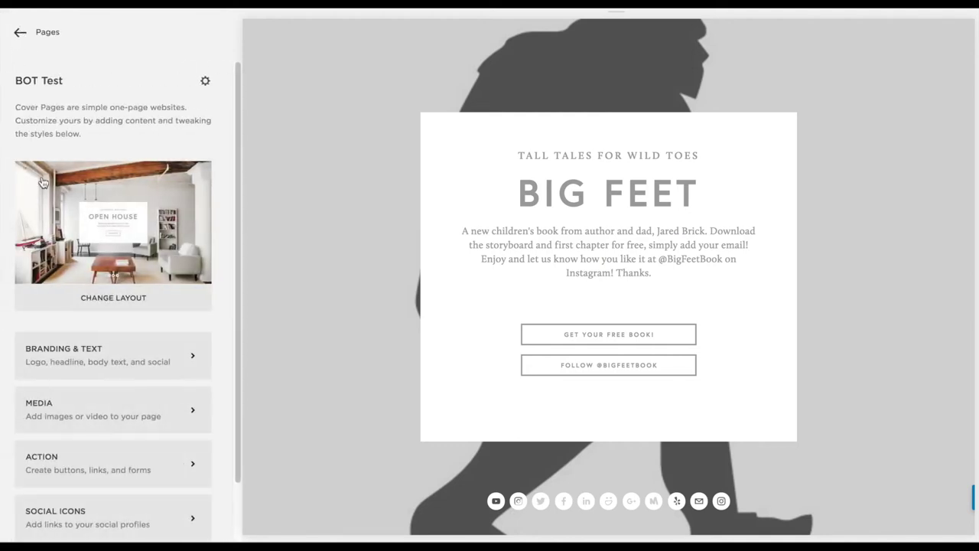
scroll(103, 425, "down", 2)
left_click(102, 498)
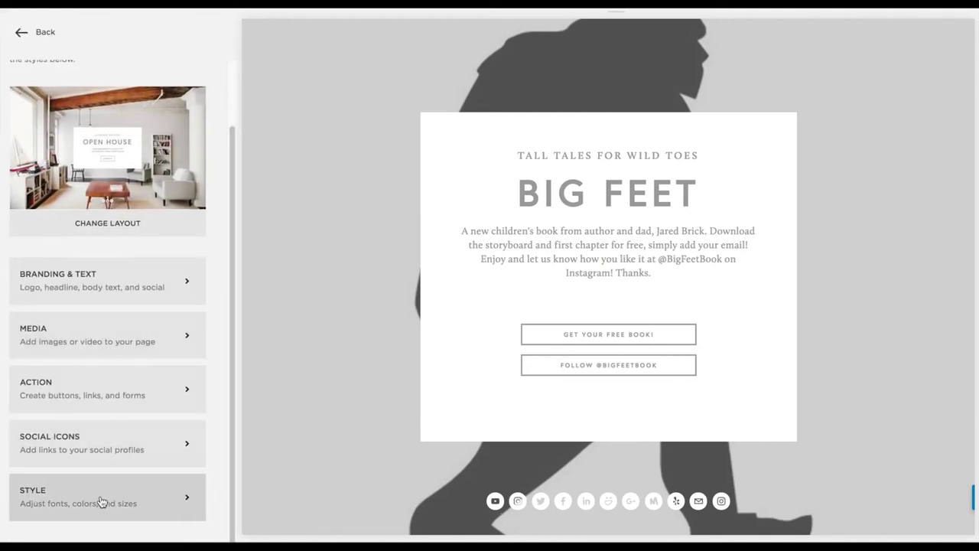
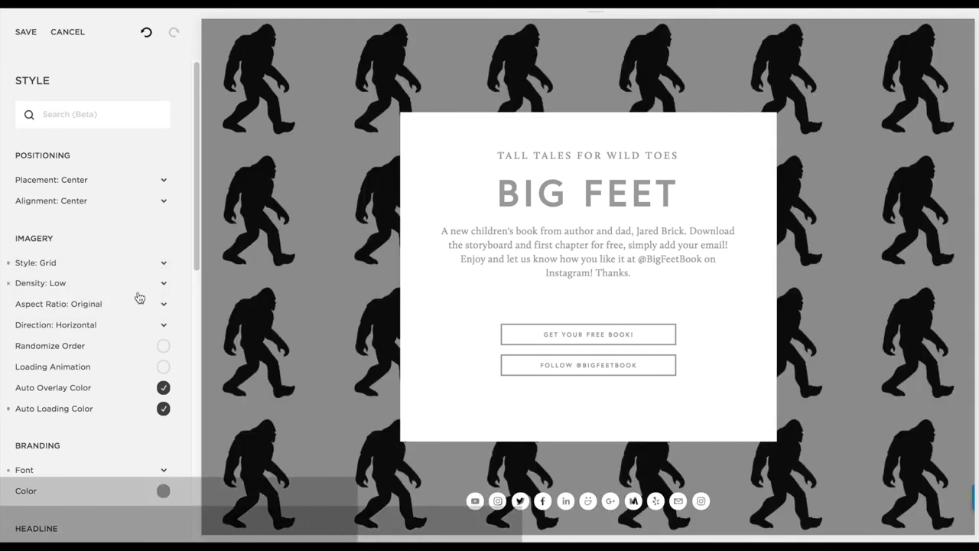
Color the BIG FEET headline dark green, hsl(100, 84%, 25%)
scroll(84, 139, "down", 1)
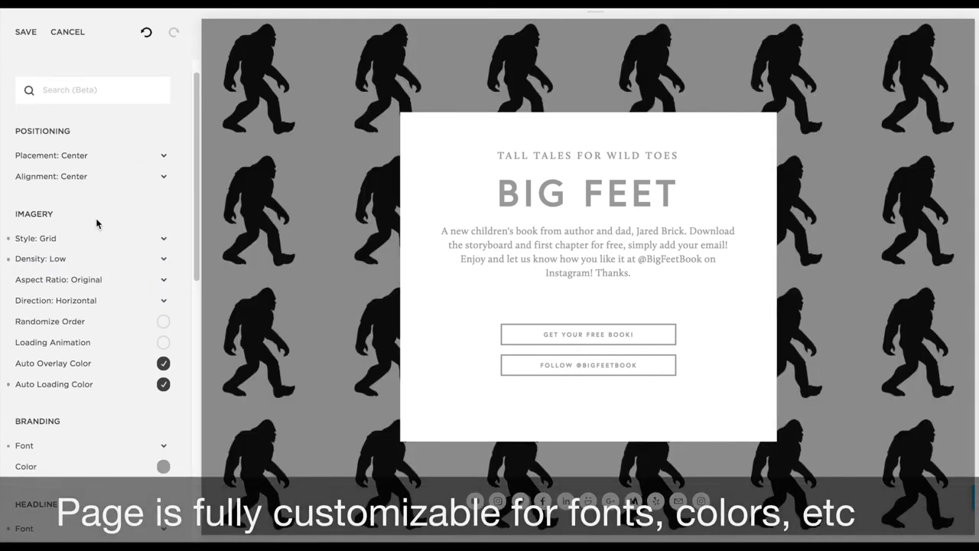
left_click(555, 187)
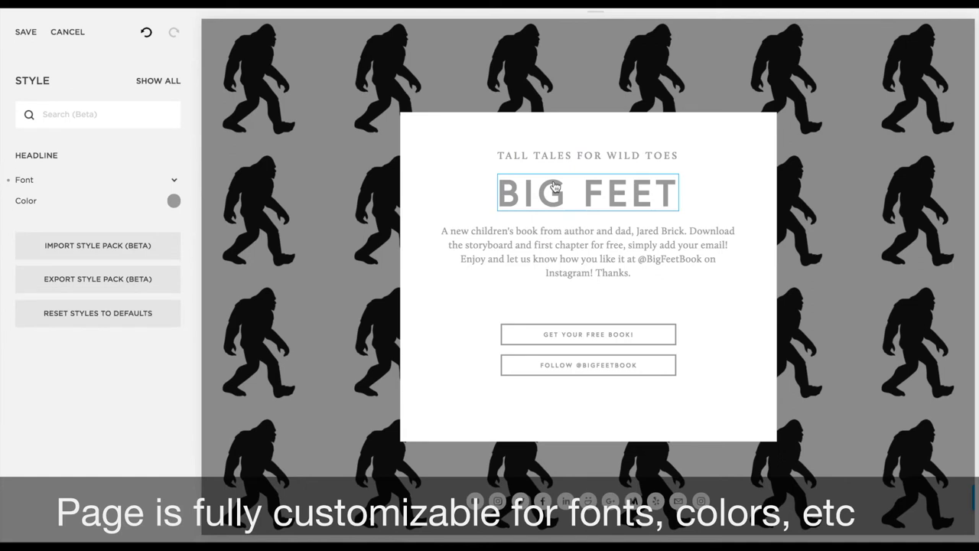
left_click(173, 200)
left_click(66, 117)
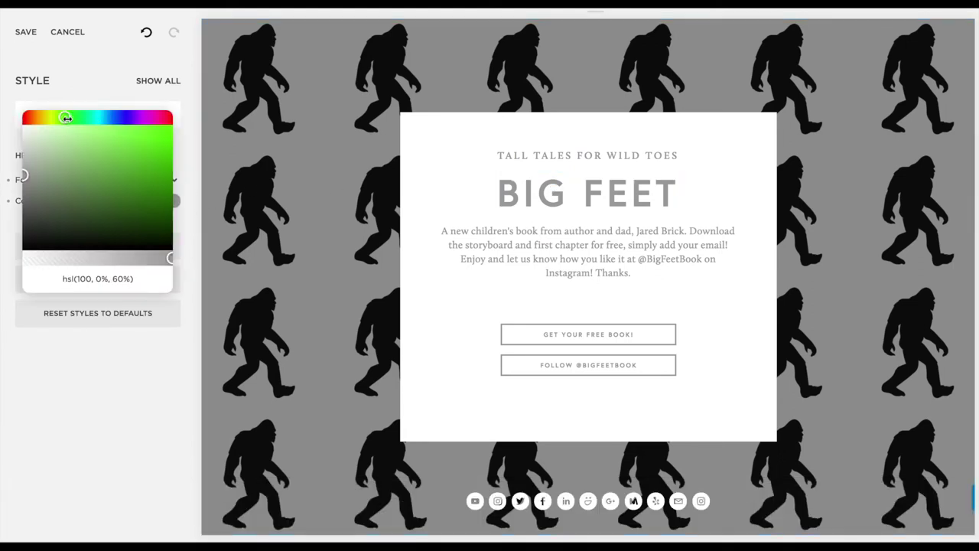
left_click(159, 195)
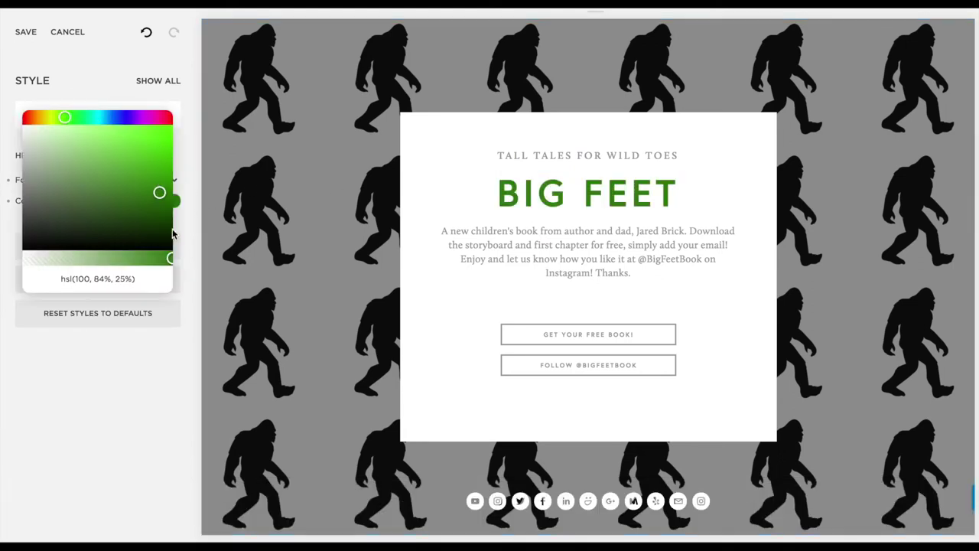
left_click(113, 372)
Set the headline font to Abel and enlarge it from 60px to 70px
left_click(174, 181)
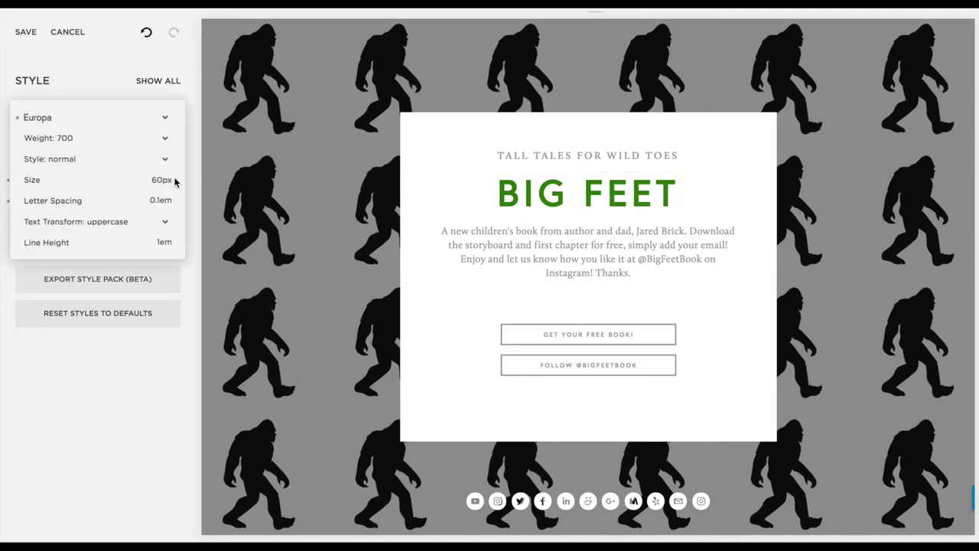
left_click(165, 117)
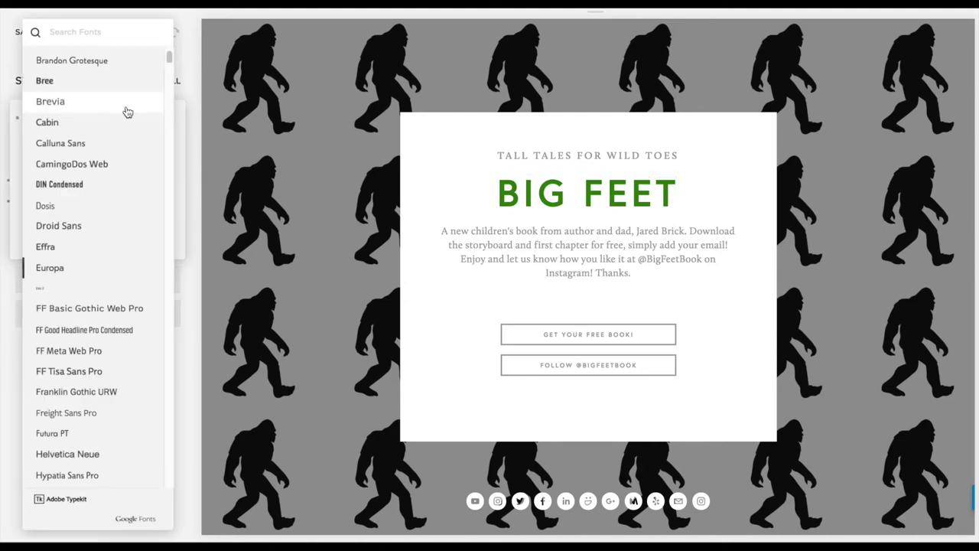
scroll(115, 282, "down", 1)
scroll(115, 282, "up", 5)
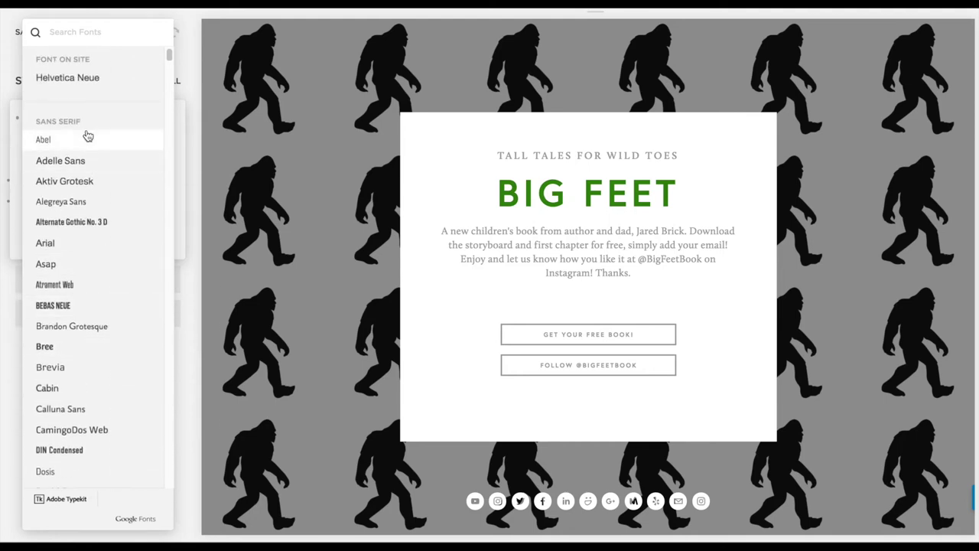
left_click(88, 138)
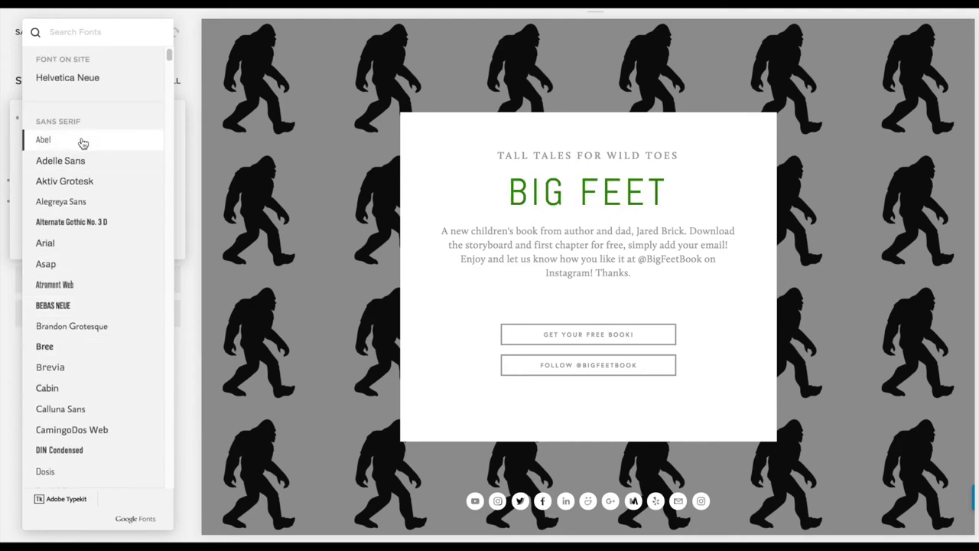
left_click(188, 100)
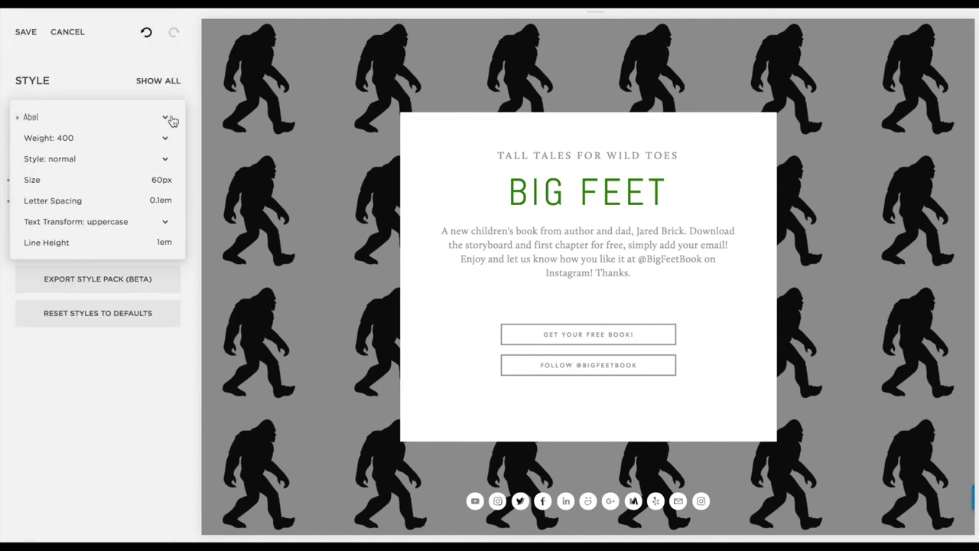
mouse_move(154, 180)
left_click_drag(79, 178, 88, 179)
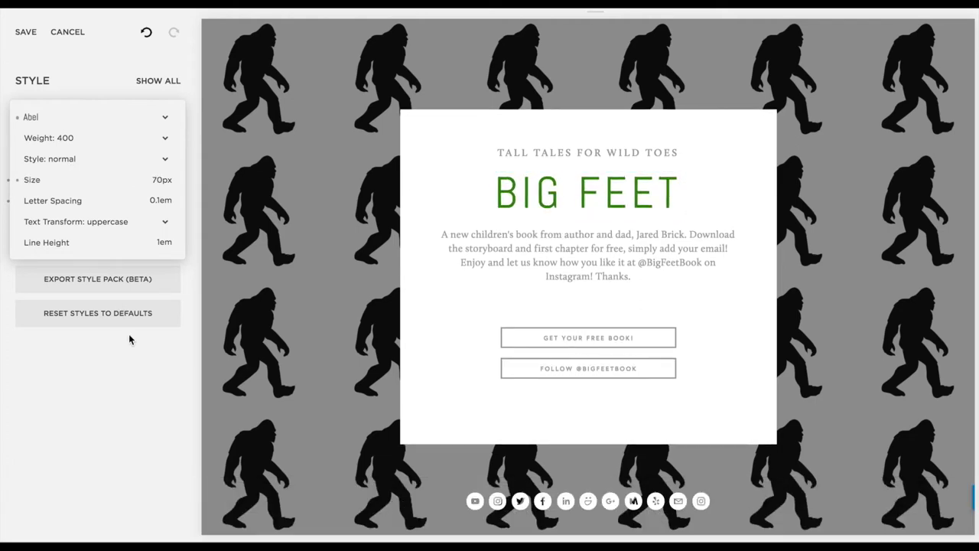
left_click(129, 394)
Color the TALL TALES FOR WILD TOES tagline bright blue, hsl(239, 83%, 53%)
left_click(593, 152)
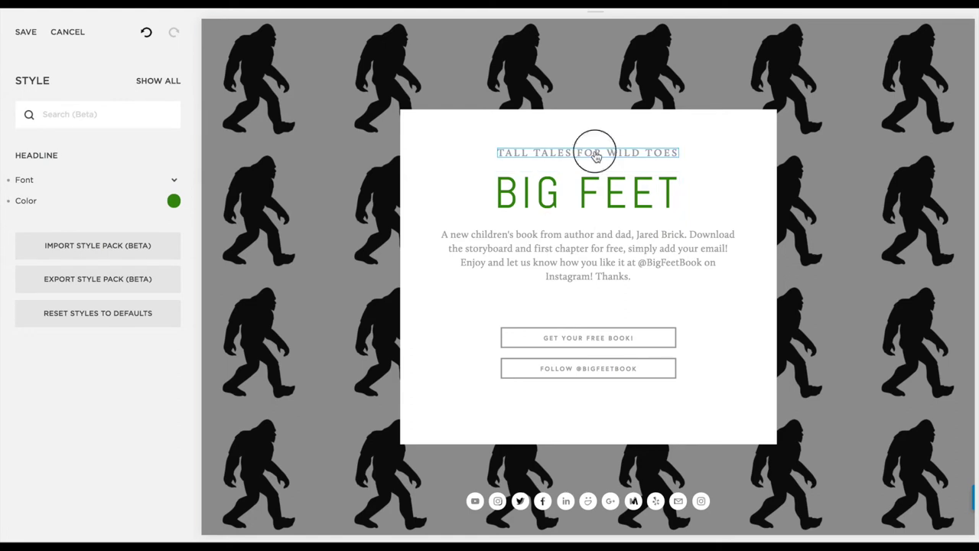
left_click(174, 202)
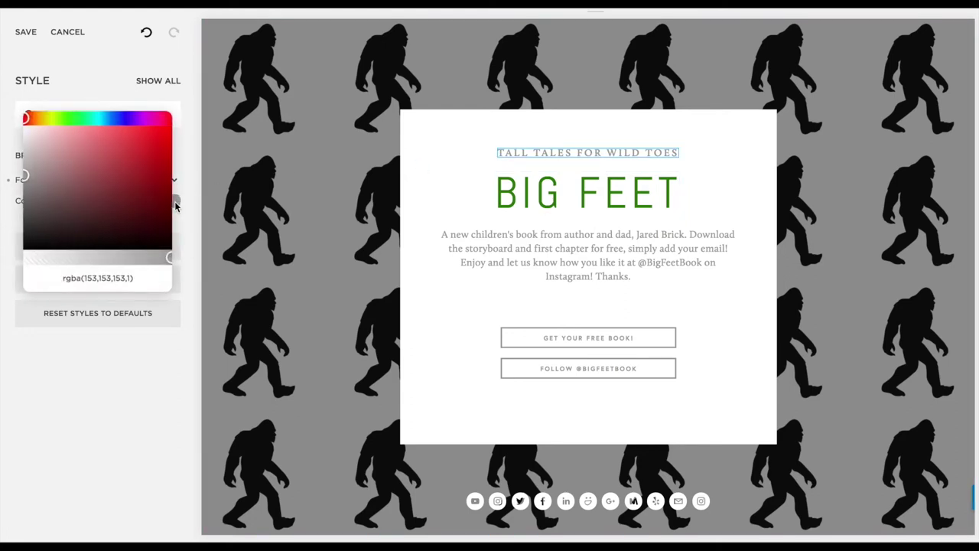
left_click(123, 119)
left_click(151, 136)
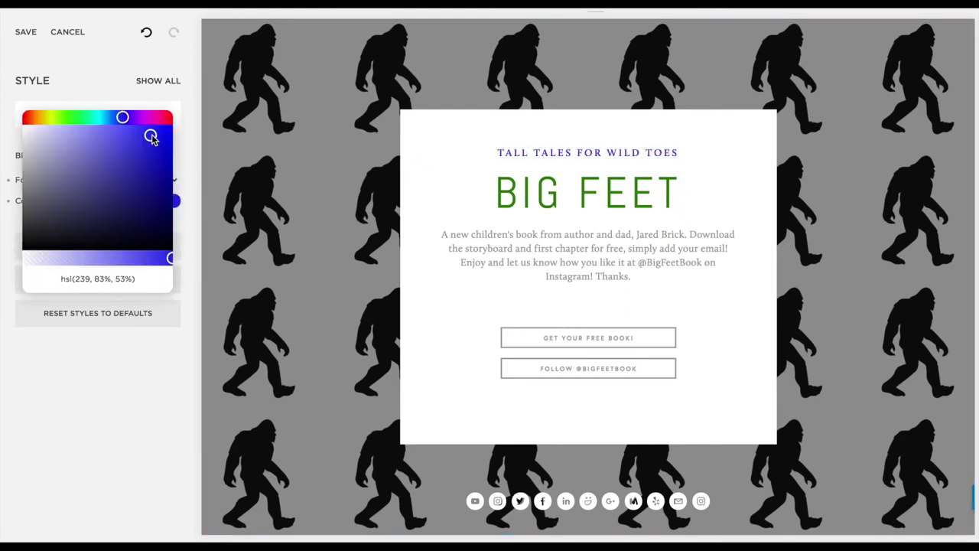
left_click(132, 407)
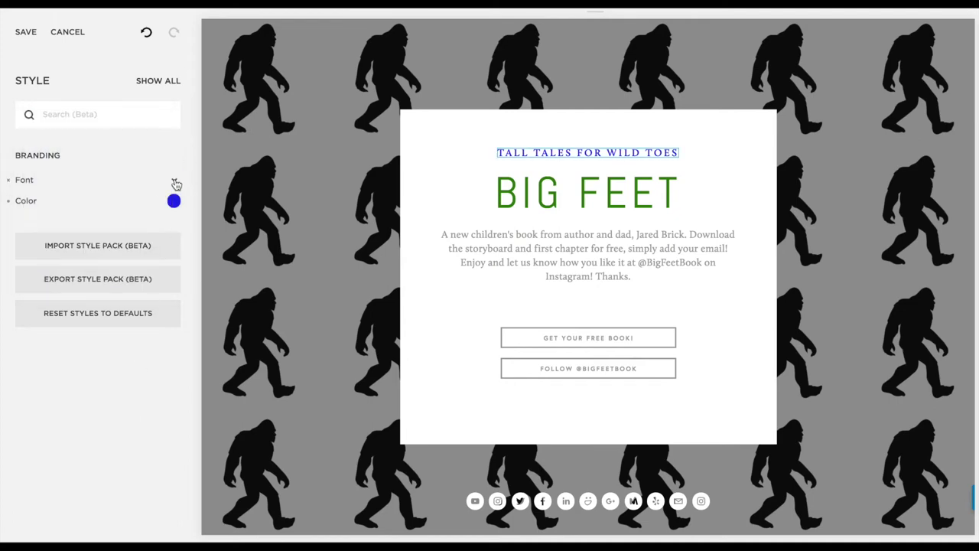
Switch the tagline's font to Abel
left_click(175, 181)
left_click(164, 118)
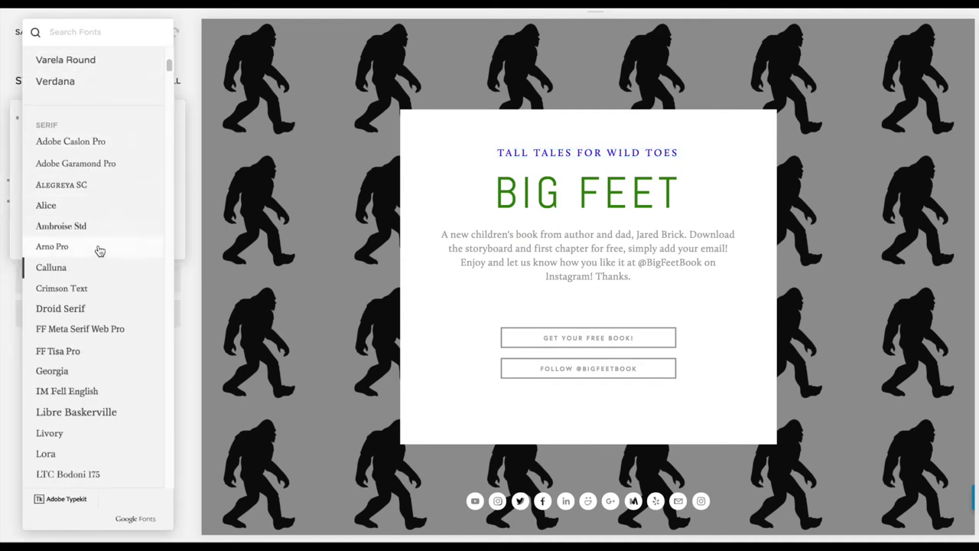
scroll(98, 300, "up", 5)
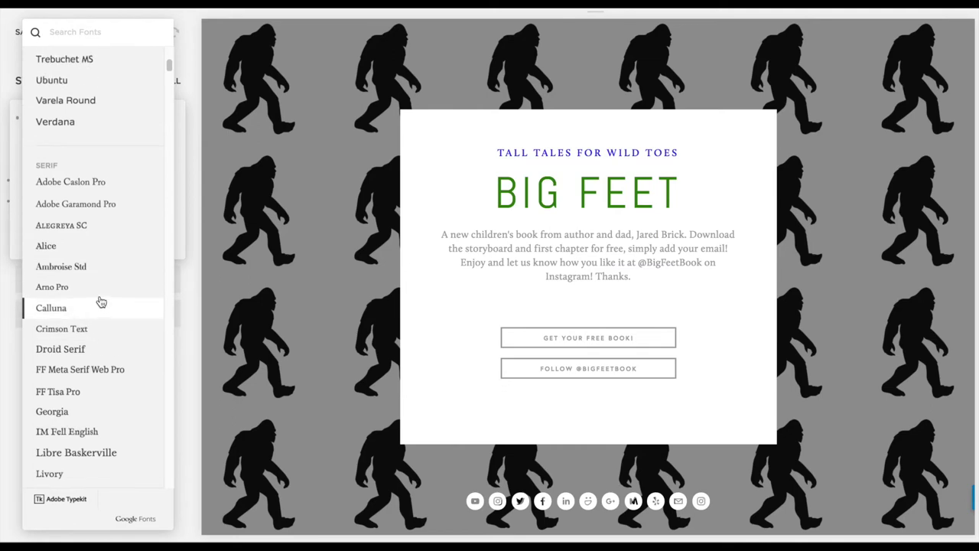
scroll(91, 167, "up", 20)
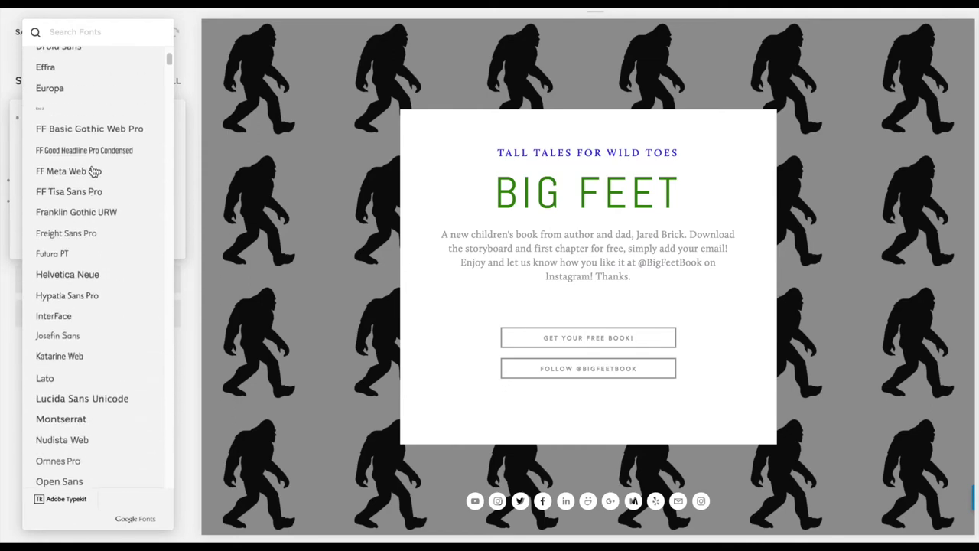
left_click(86, 83)
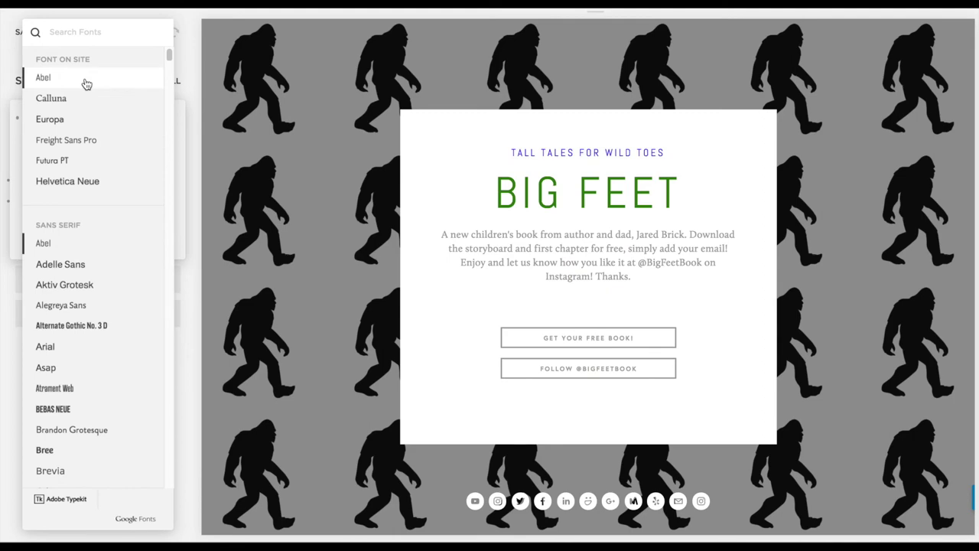
left_click(528, 256)
left_click(535, 253)
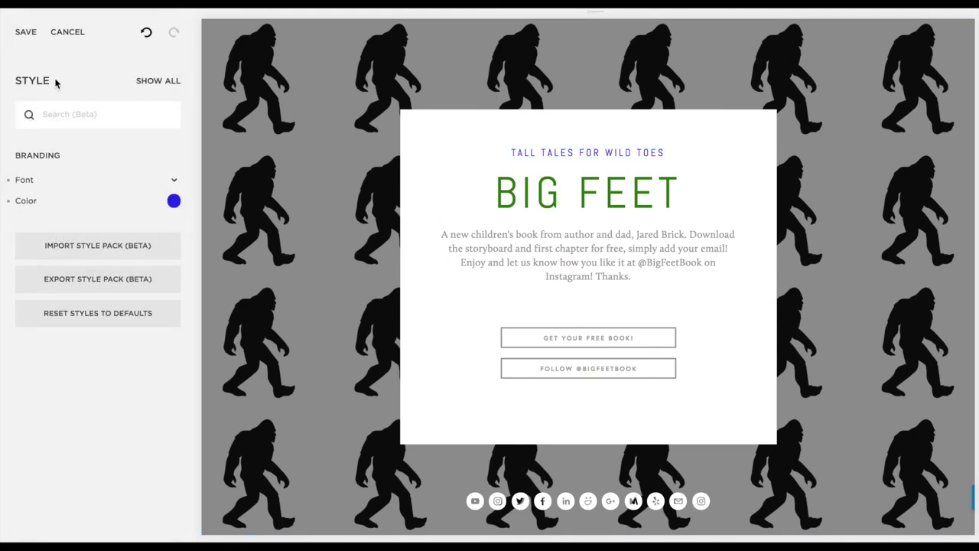
Make the intro paragraph text near-black
left_click(590, 263)
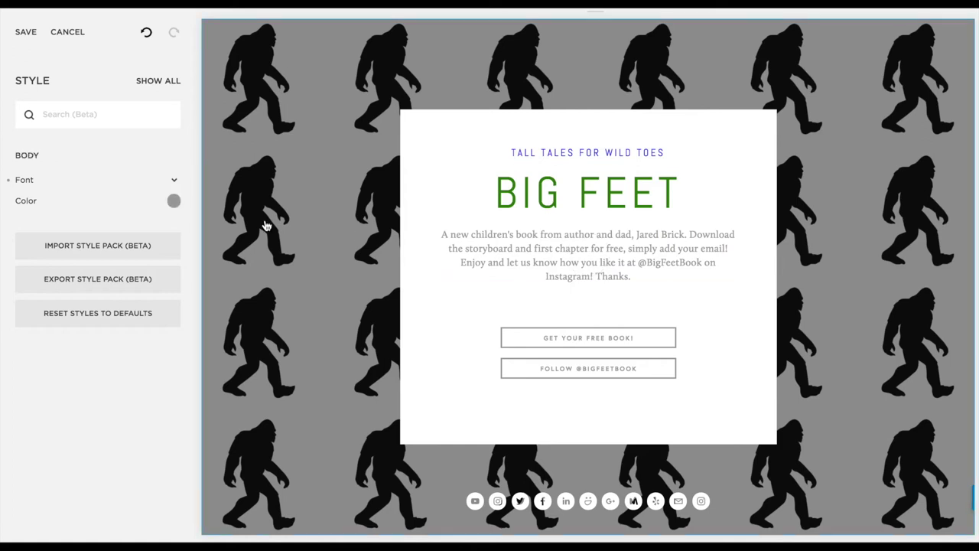
left_click(175, 201)
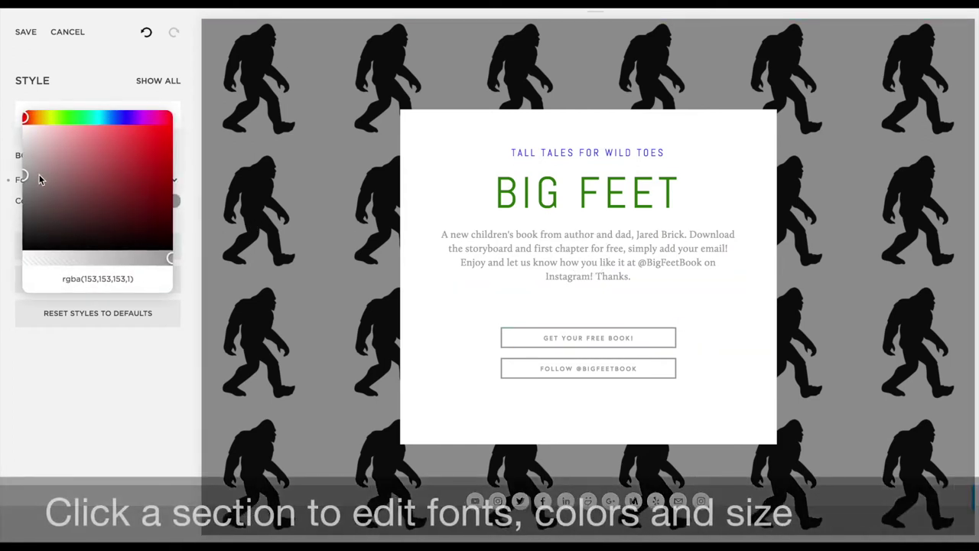
left_click(26, 242)
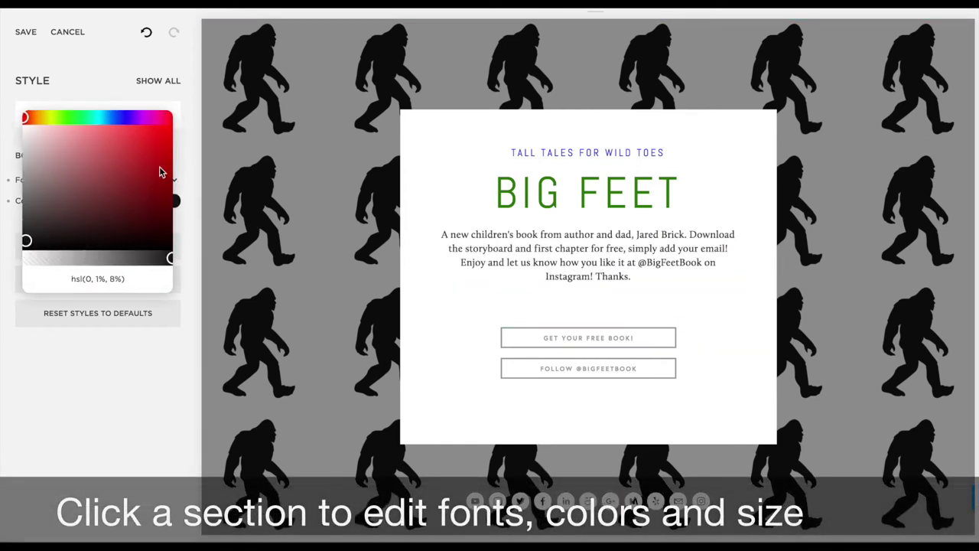
left_click(140, 333)
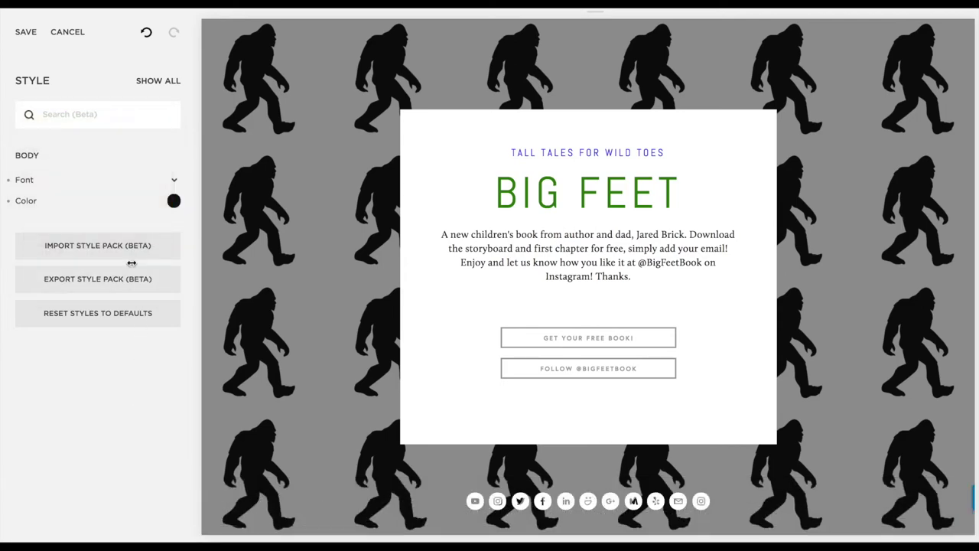
Set the intro paragraph in Abel and enlarge it from 16px to 20px
left_click(175, 180)
left_click(159, 113)
scroll(153, 113, "up", 10)
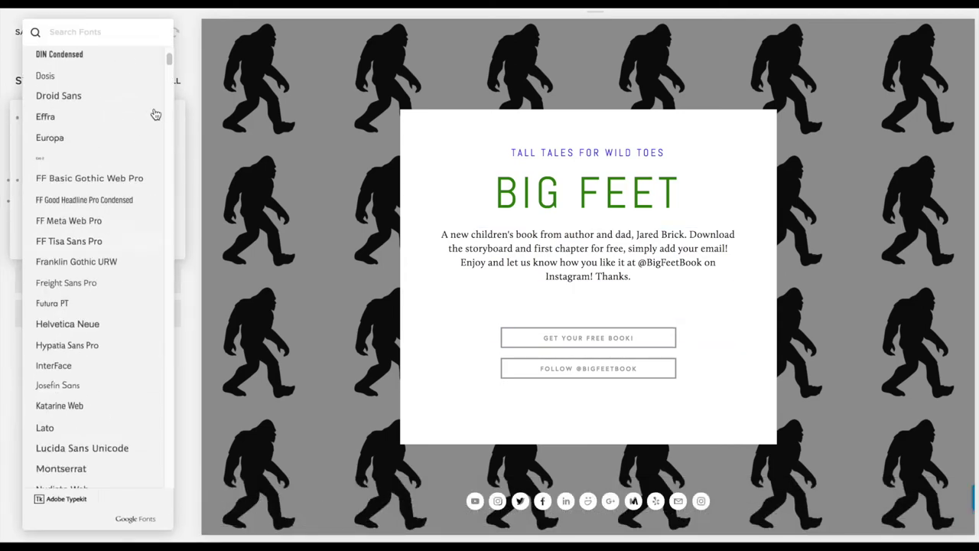
left_click(108, 79)
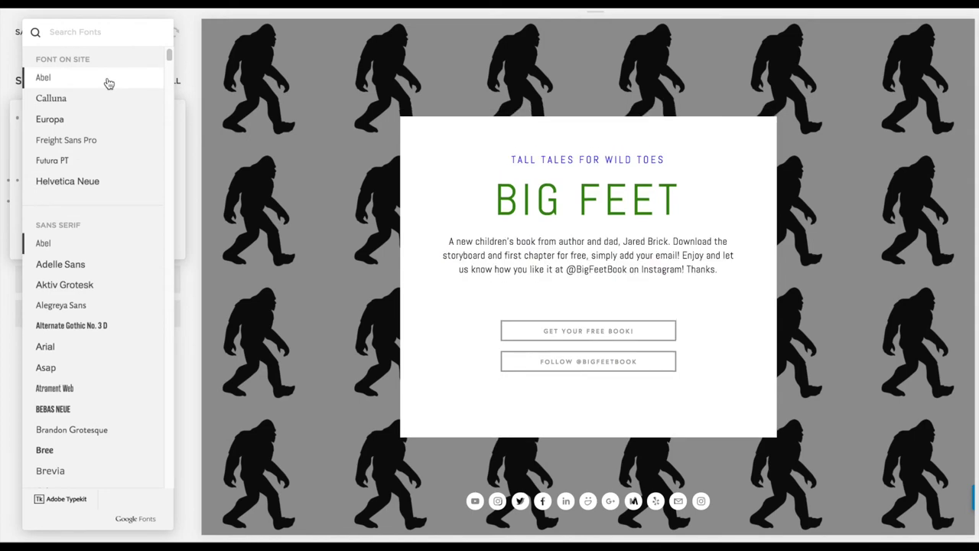
left_click(189, 188)
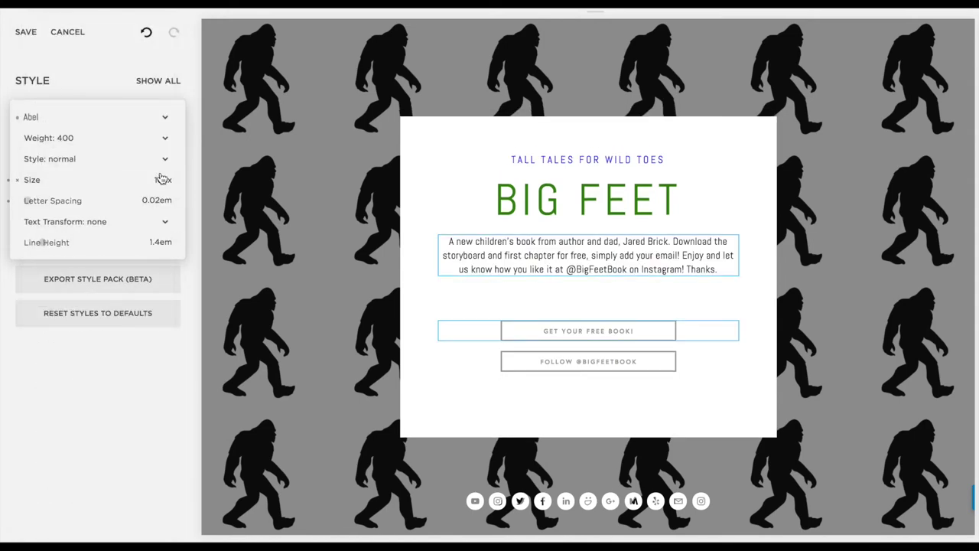
mouse_move(145, 179)
left_click_drag(42, 182, 39, 179)
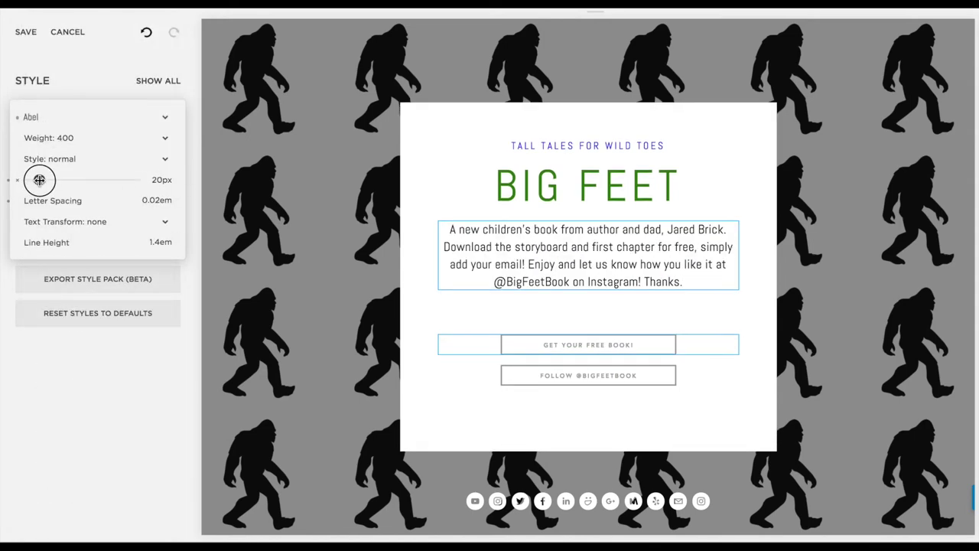
left_click(104, 408)
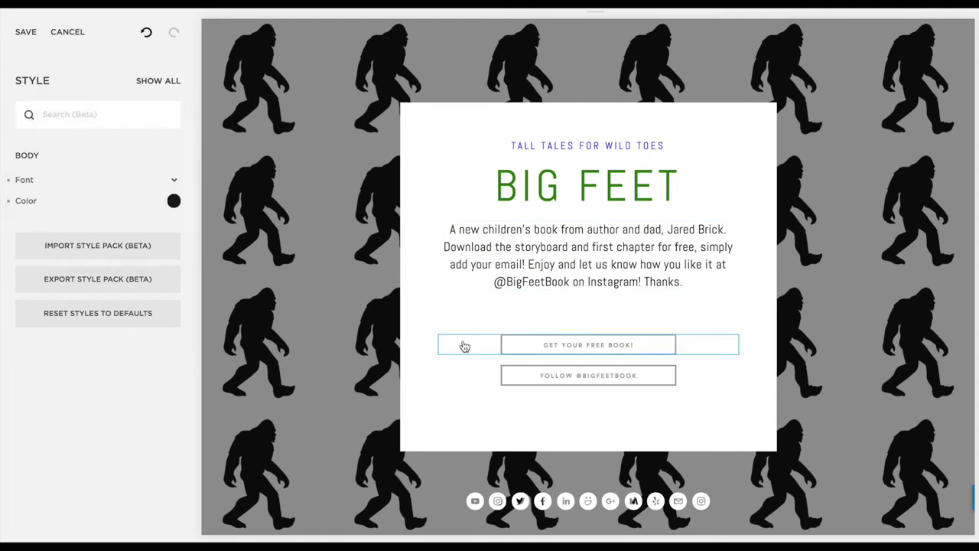
left_click(577, 348)
Color the page buttons deep blue, hsl(232, 67%, 42%)
left_click(174, 243)
left_click(120, 160)
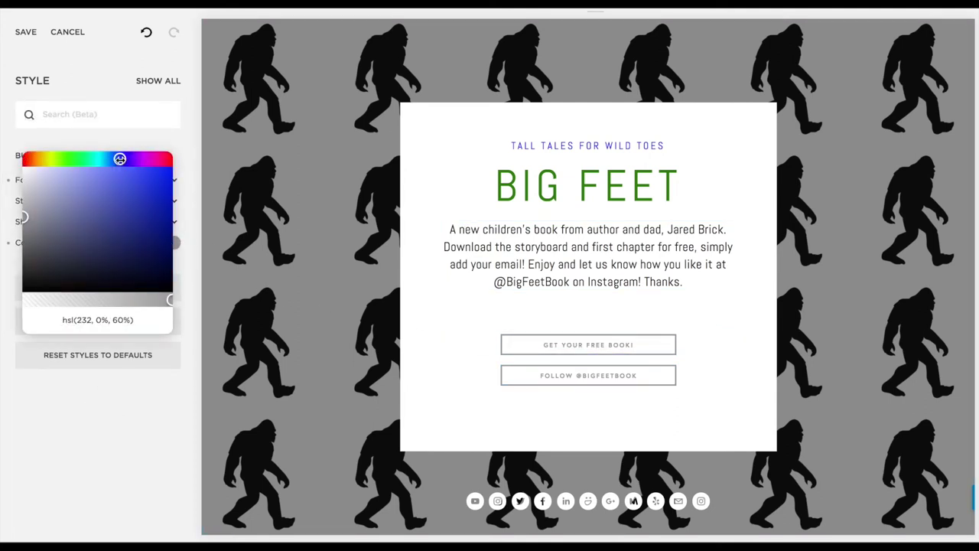
left_click(143, 205)
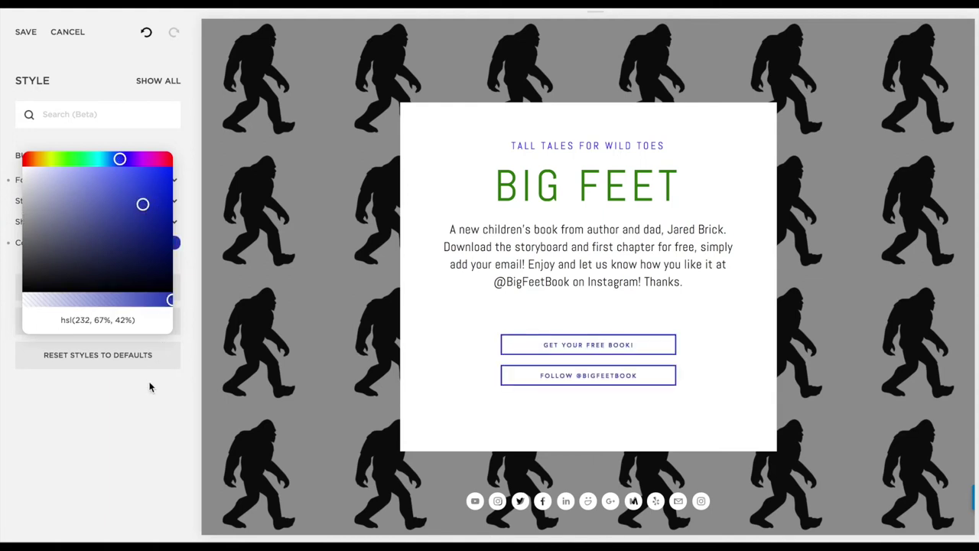
left_click(145, 413)
Set the button text to Abel at 20px
left_click(175, 182)
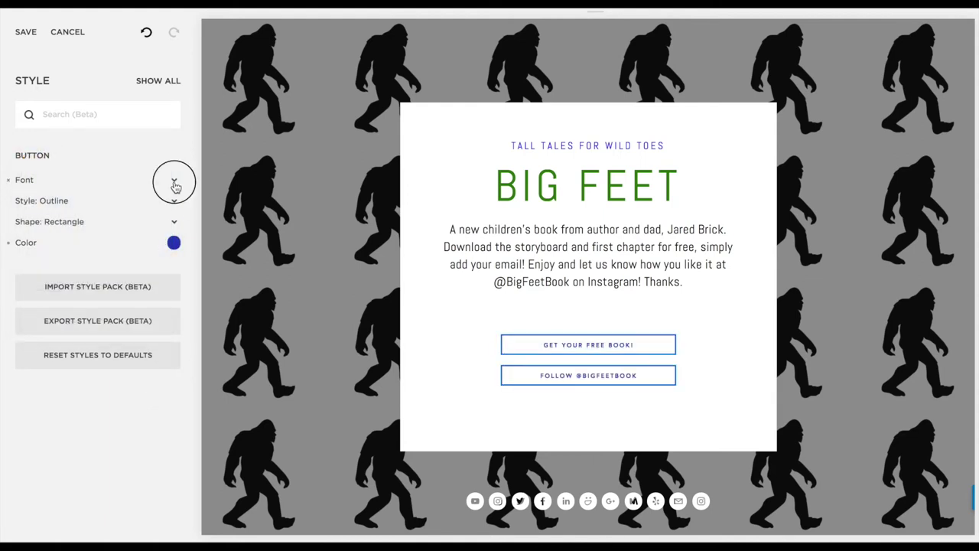
left_click(170, 136)
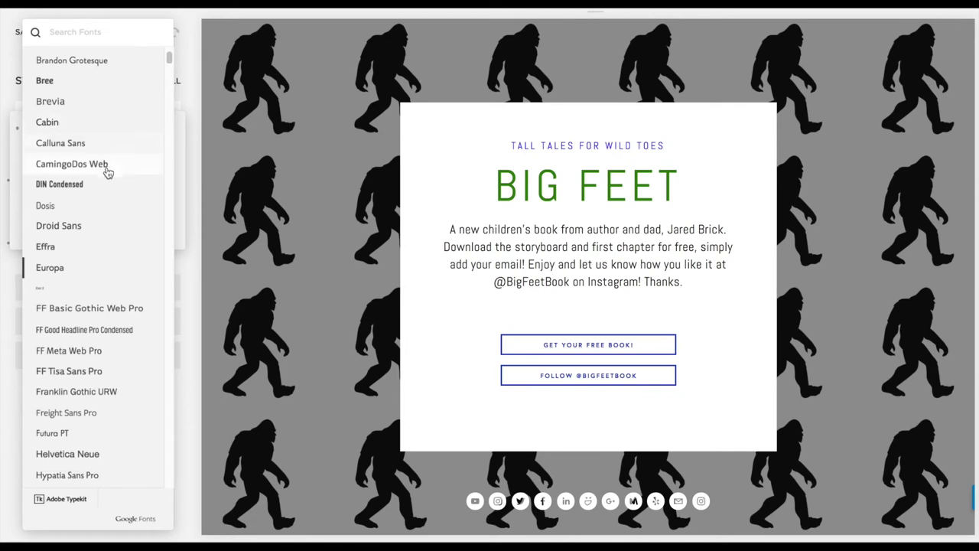
scroll(123, 160, "up", 5)
left_click(90, 86)
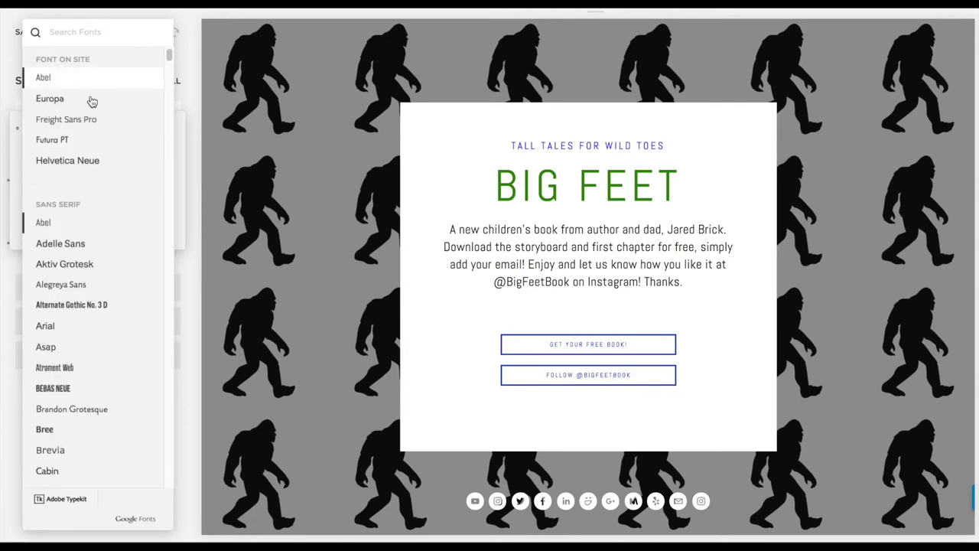
mouse_move(36, 197)
left_click_drag(34, 191, 39, 191)
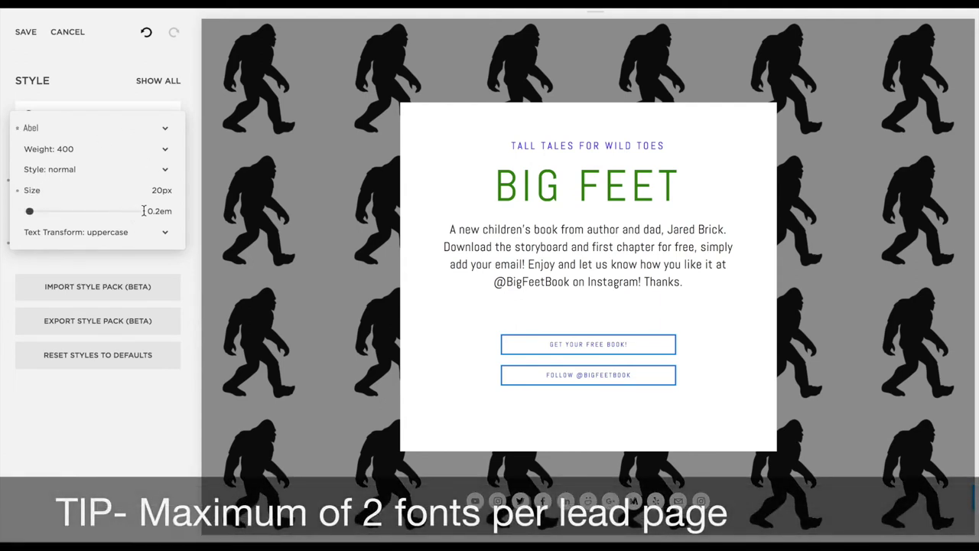
left_click(140, 430)
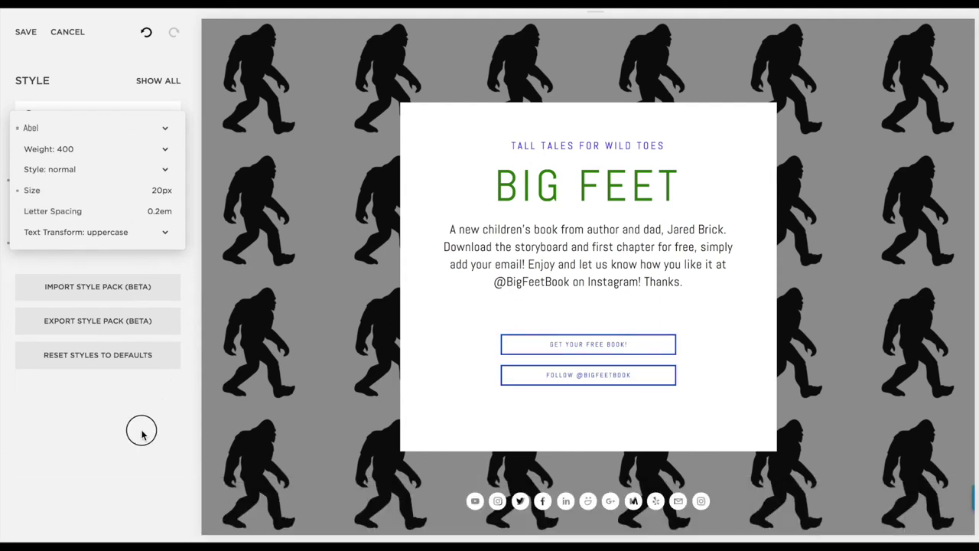
Make the buttons pill-shaped and save the button style changes
left_click(173, 221)
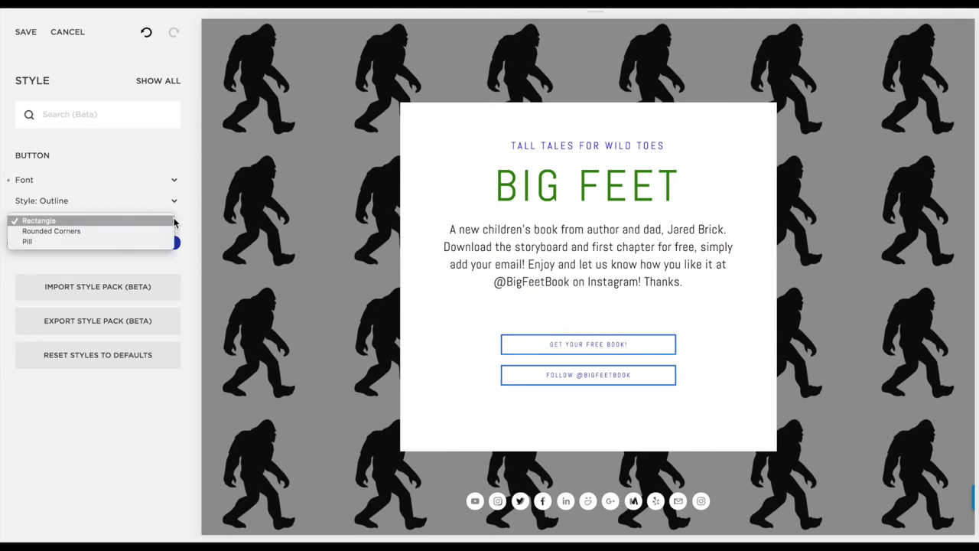
left_click(148, 230)
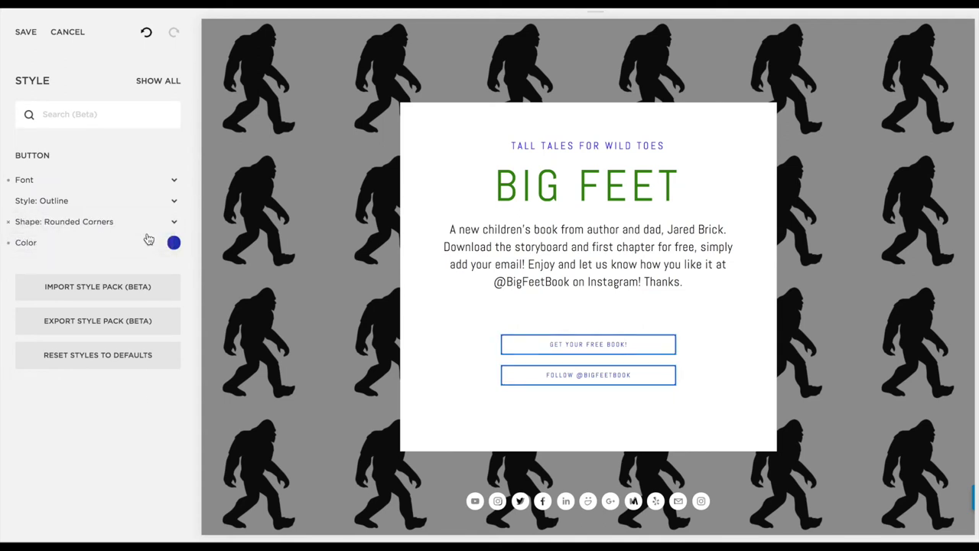
left_click(175, 223)
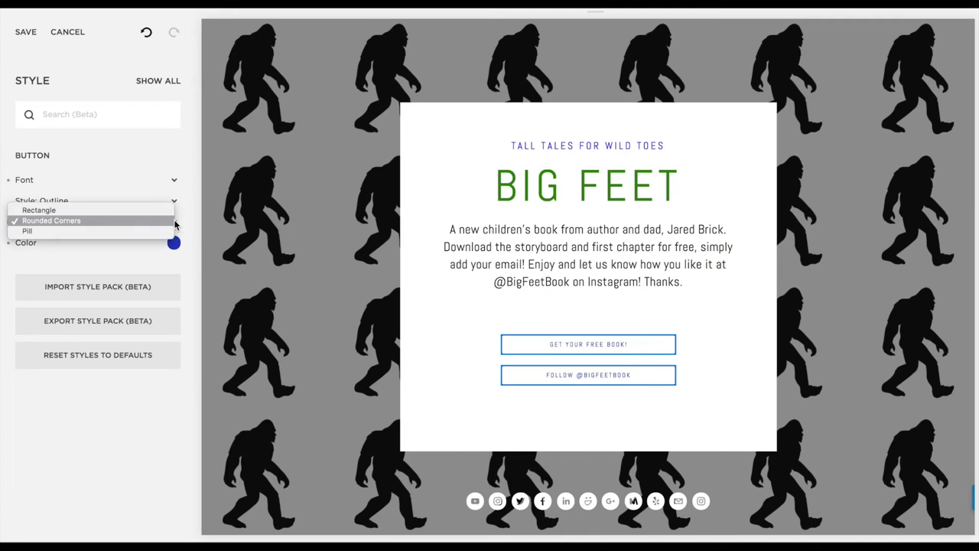
left_click(168, 231)
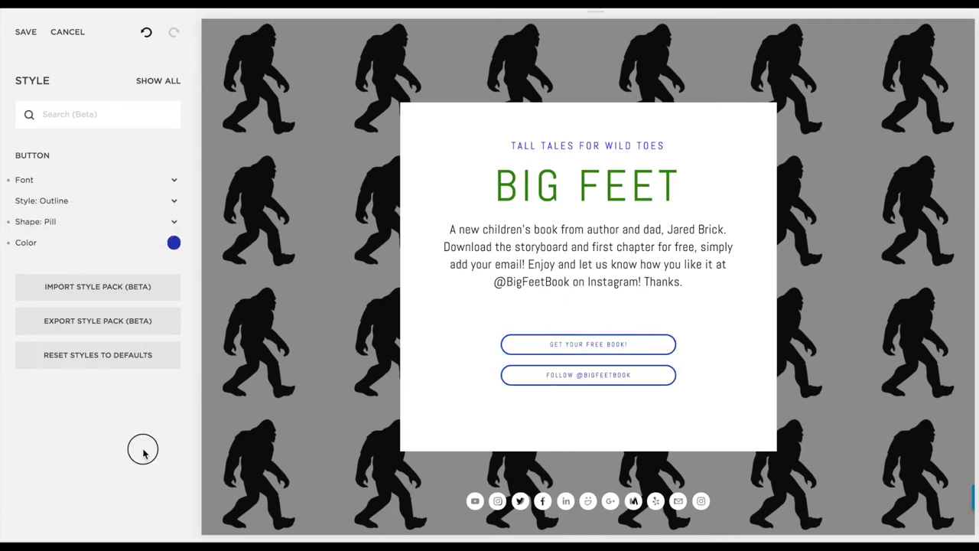
left_click(26, 34)
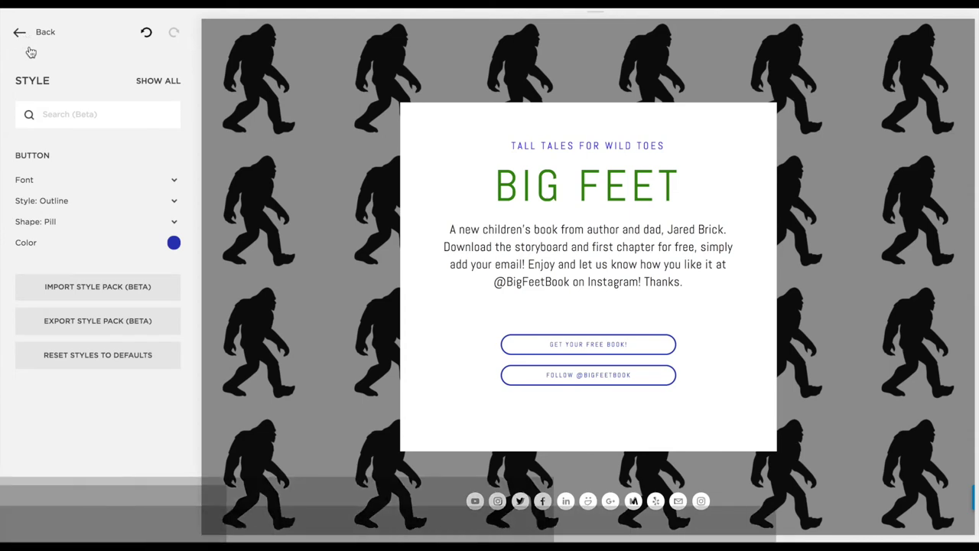
left_click(18, 33)
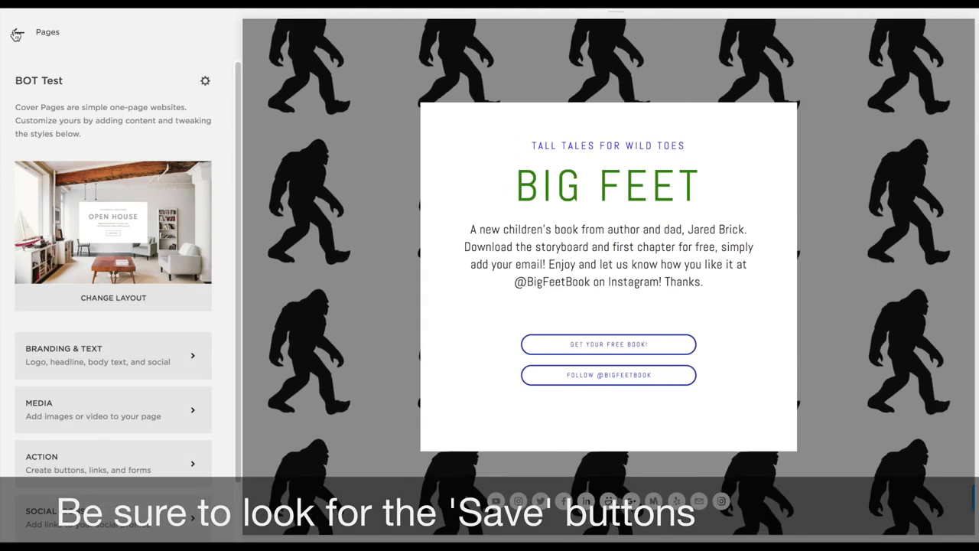
Check the Branding & Text and Media settings, then bring up the Action settings for buttons and form
left_click(191, 356)
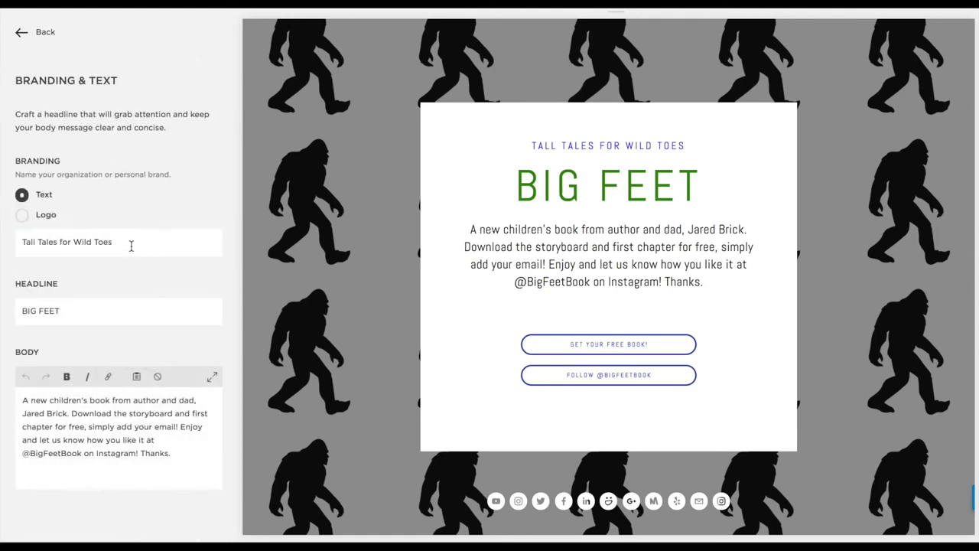
left_click(21, 33)
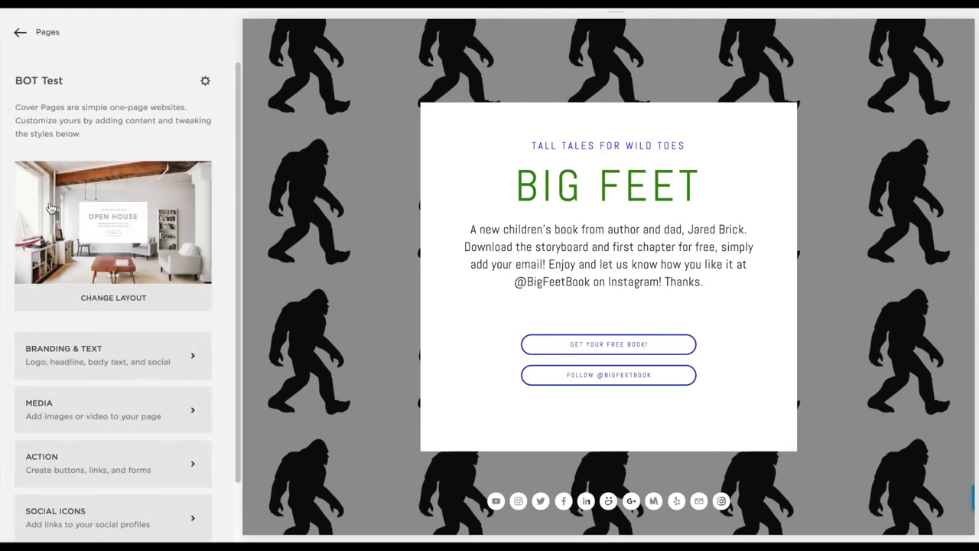
left_click(79, 409)
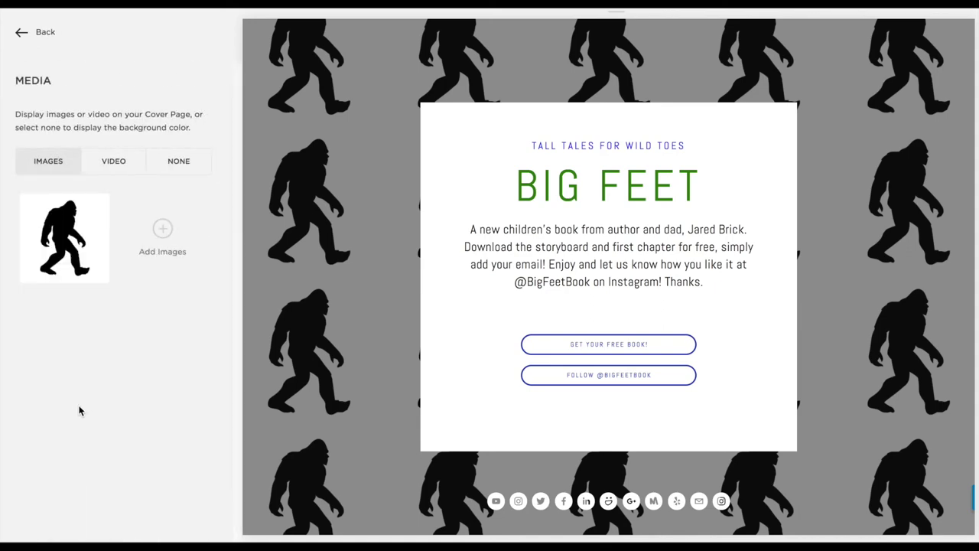
left_click(19, 33)
left_click(106, 467)
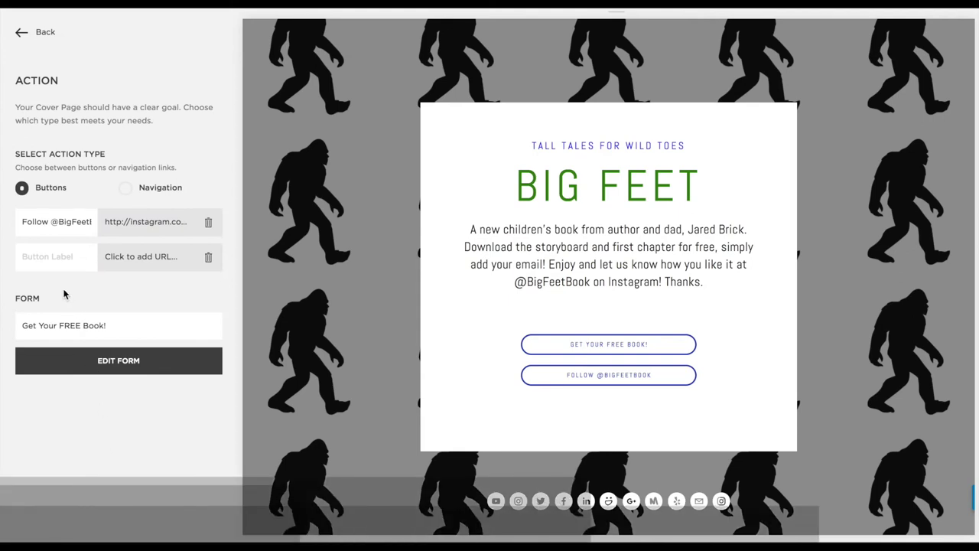
Add a third button and link it to the Big Feet page (/big-feet)
left_click(48, 256)
type("Test")
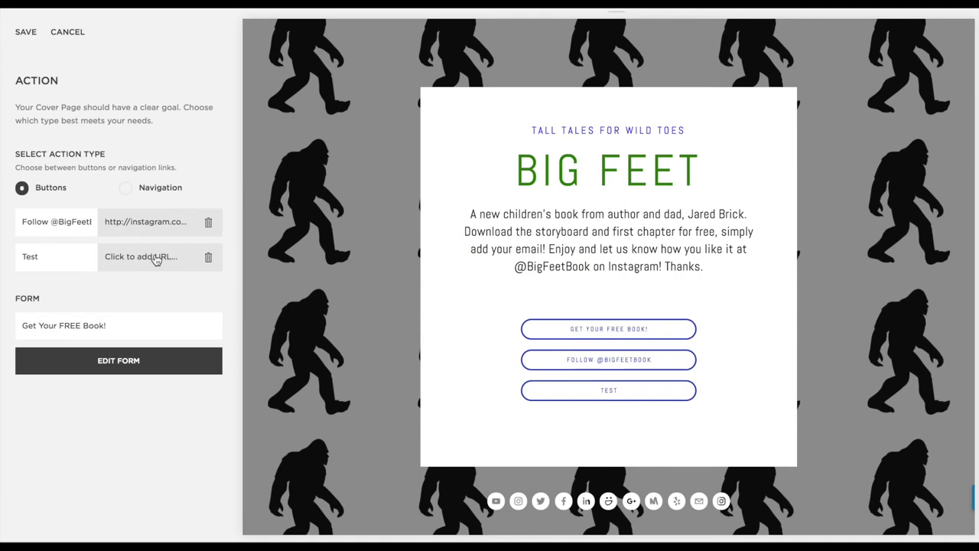
left_click_drag(42, 258, 11, 257)
type("Website")
left_click(153, 260)
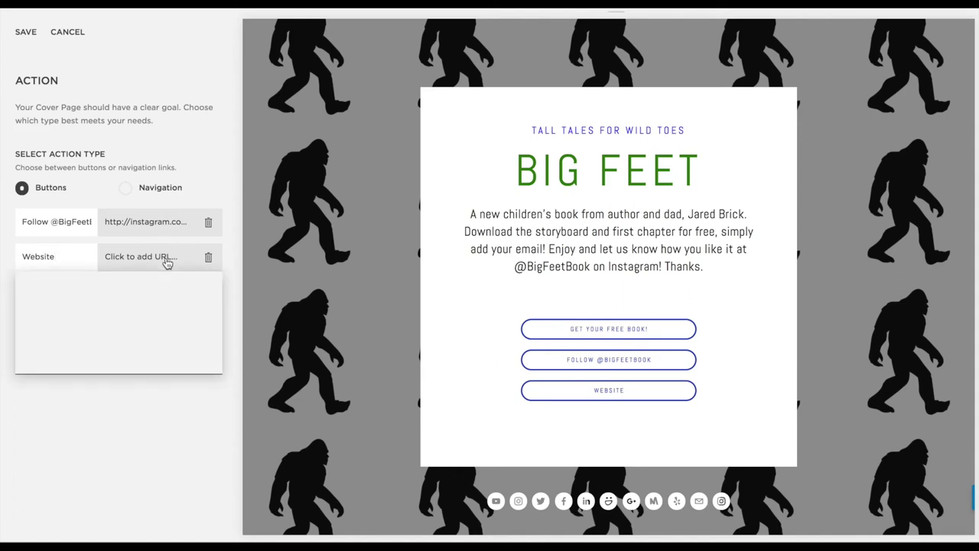
type("http://")
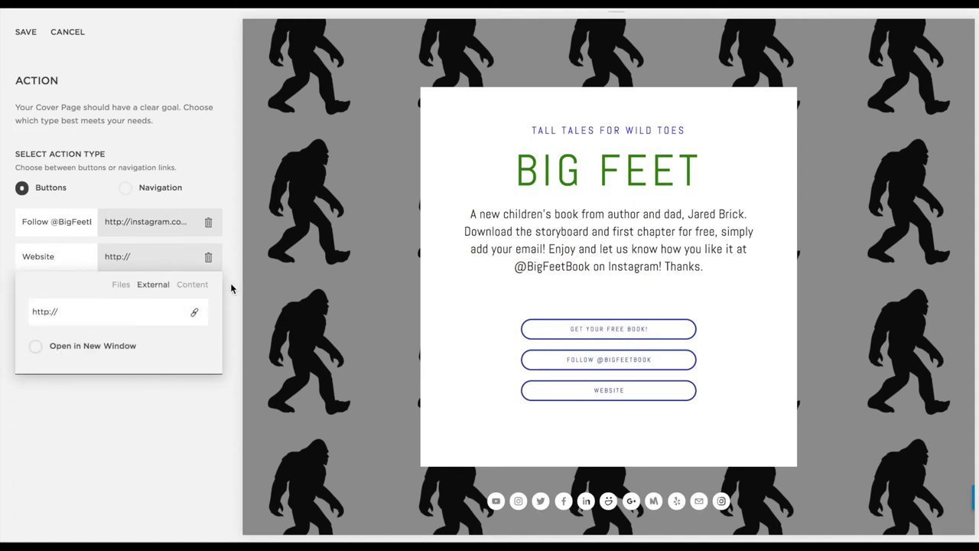
left_click(193, 285)
scroll(116, 356, "down", 4)
scroll(116, 357, "down", 10)
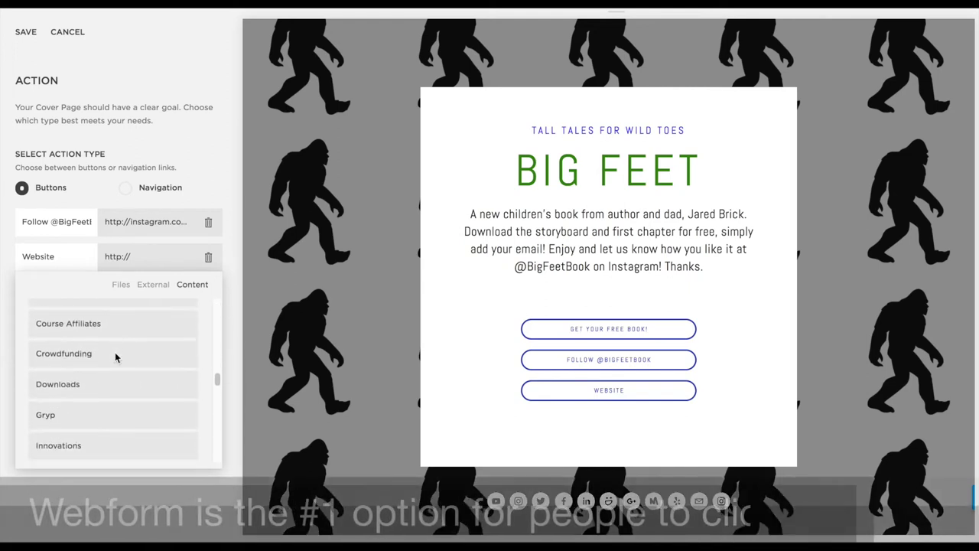
scroll(116, 356, "down", 10)
scroll(116, 357, "down", 8)
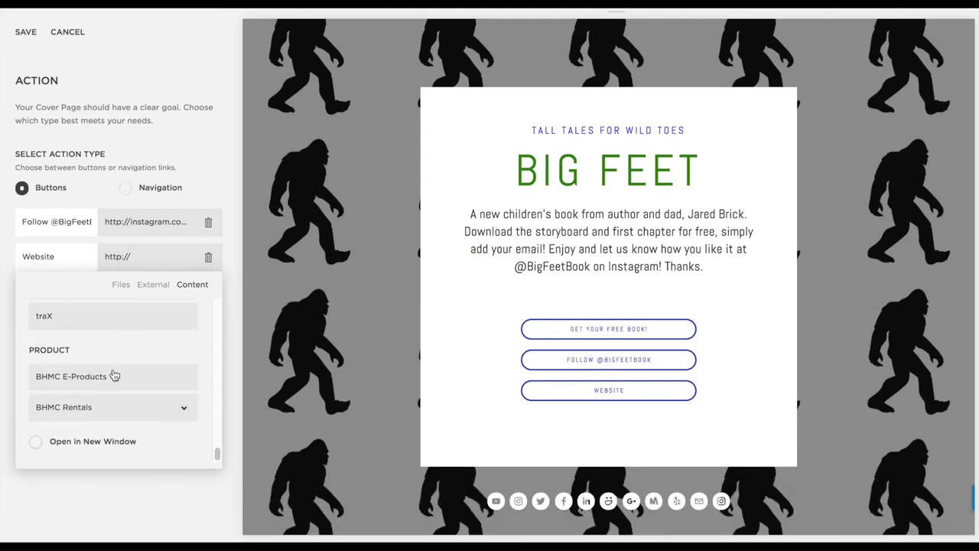
scroll(115, 362, "up", 6)
scroll(103, 365, "up", 8)
scroll(103, 364, "up", 7)
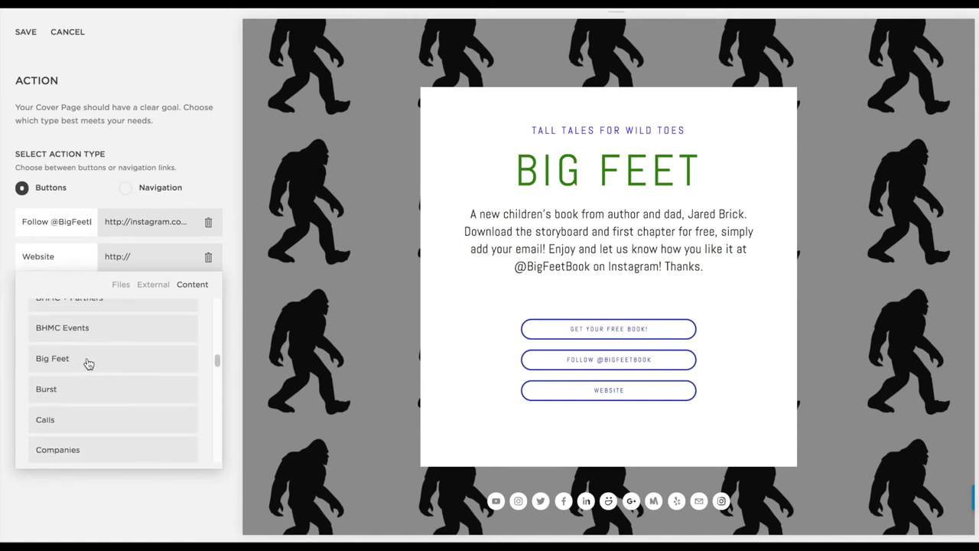
left_click(83, 363)
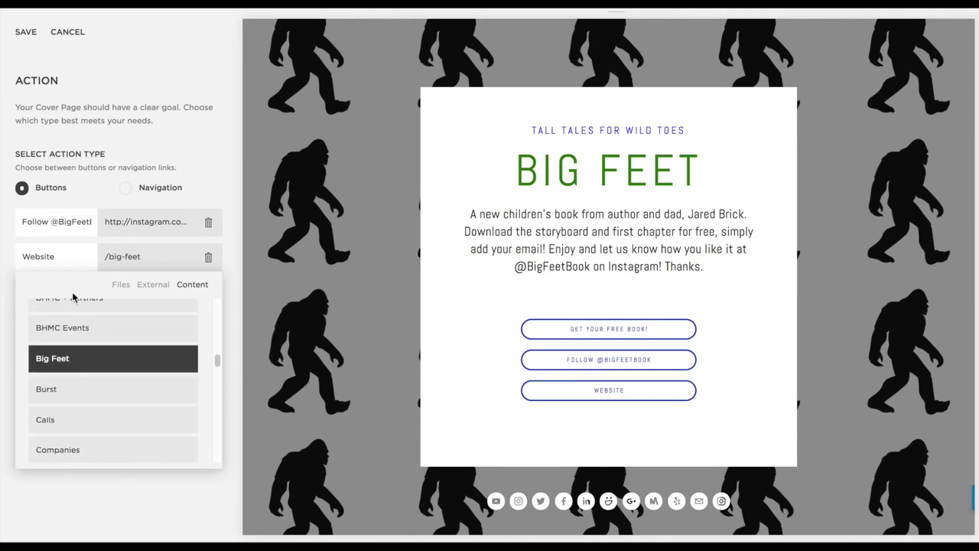
Label the new button 'Learn more...' and save the action settings
left_click_drag(64, 251, 15, 255)
type("Learn more...")
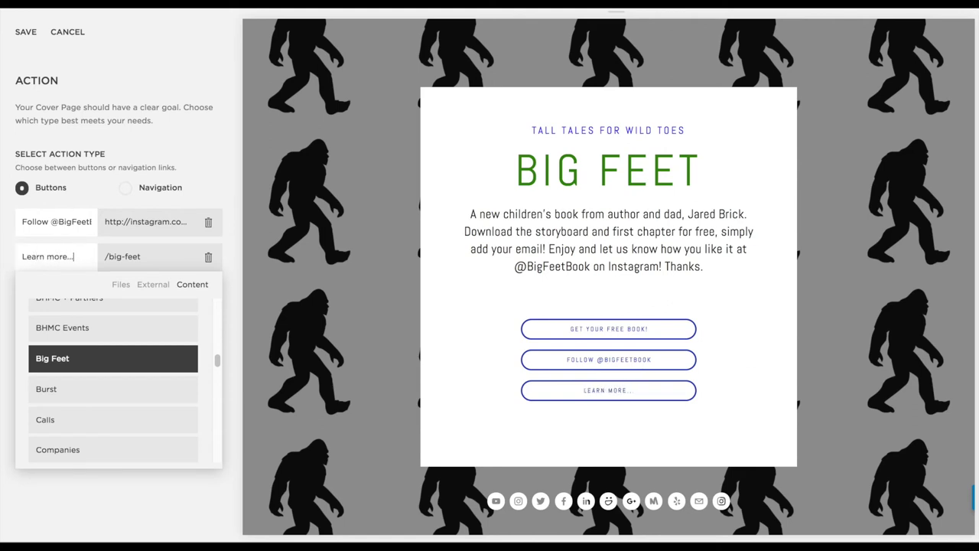
left_click(91, 510)
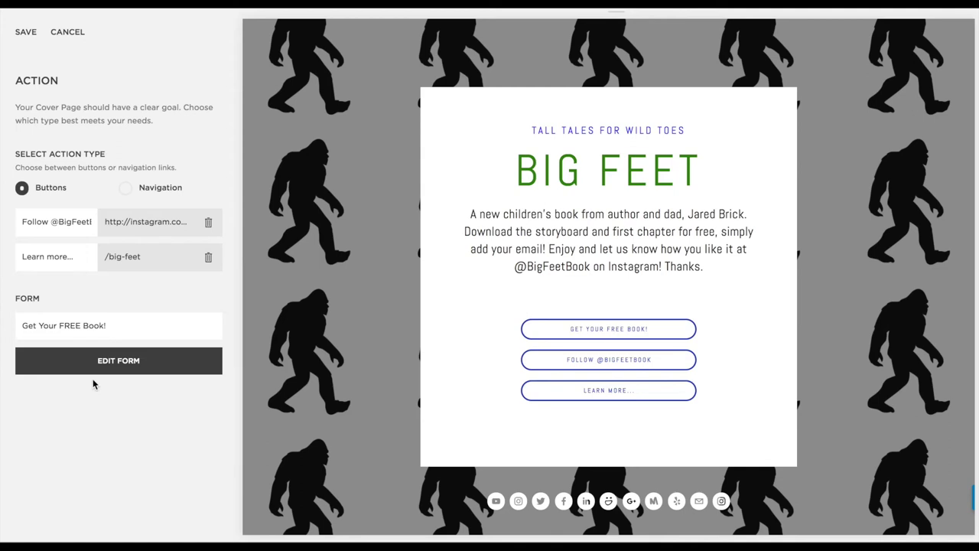
left_click(24, 32)
left_click(23, 33)
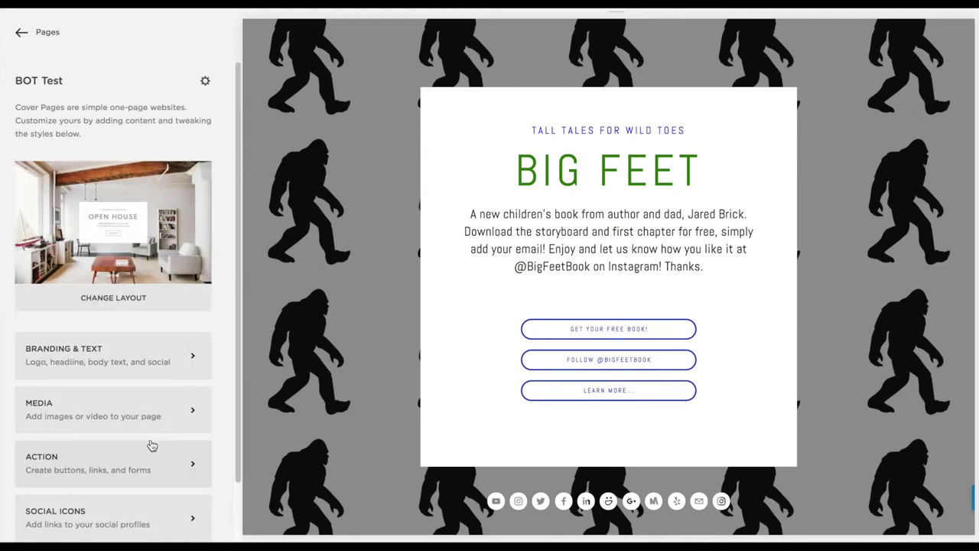
scroll(152, 445, "down", 1)
left_click(128, 450)
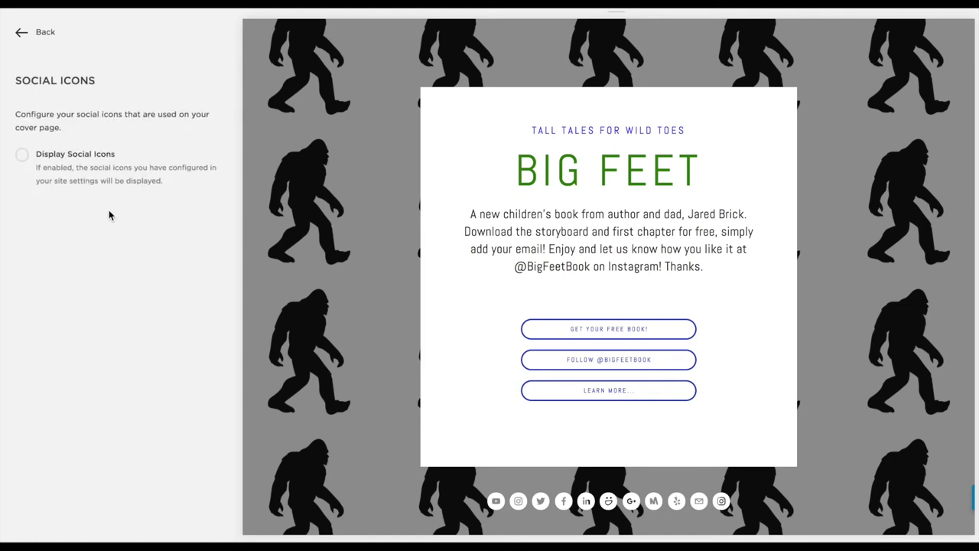
left_click(22, 156)
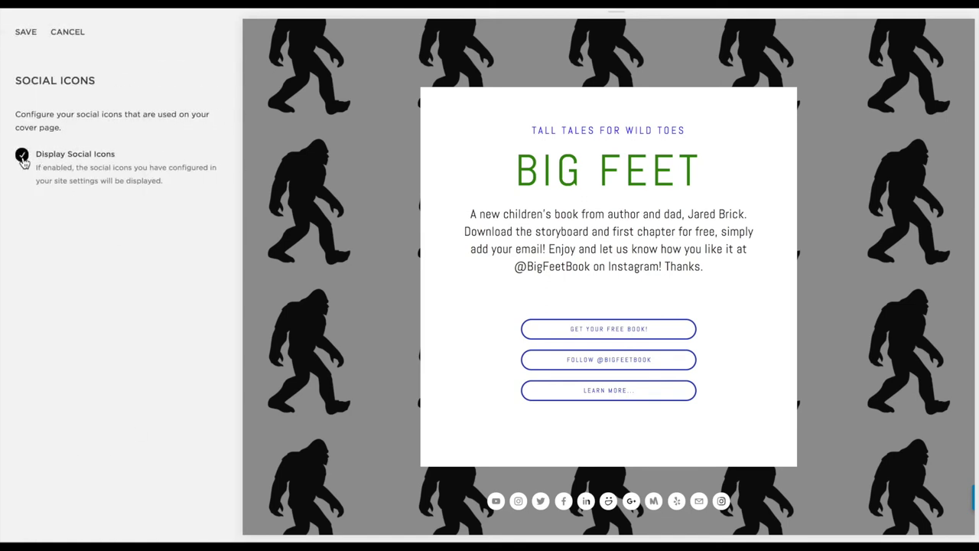
left_click(61, 33)
left_click(15, 32)
scroll(140, 366, "down", 1)
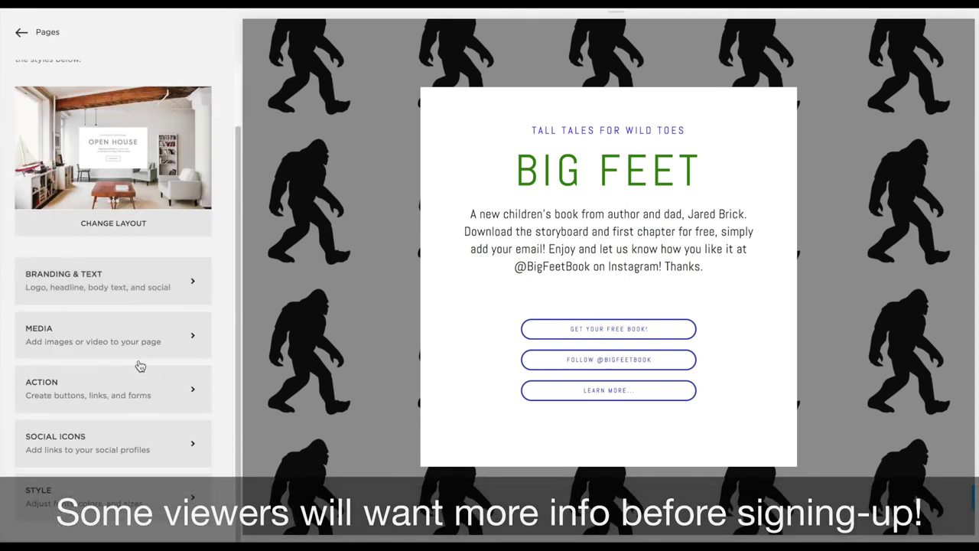
left_click(107, 497)
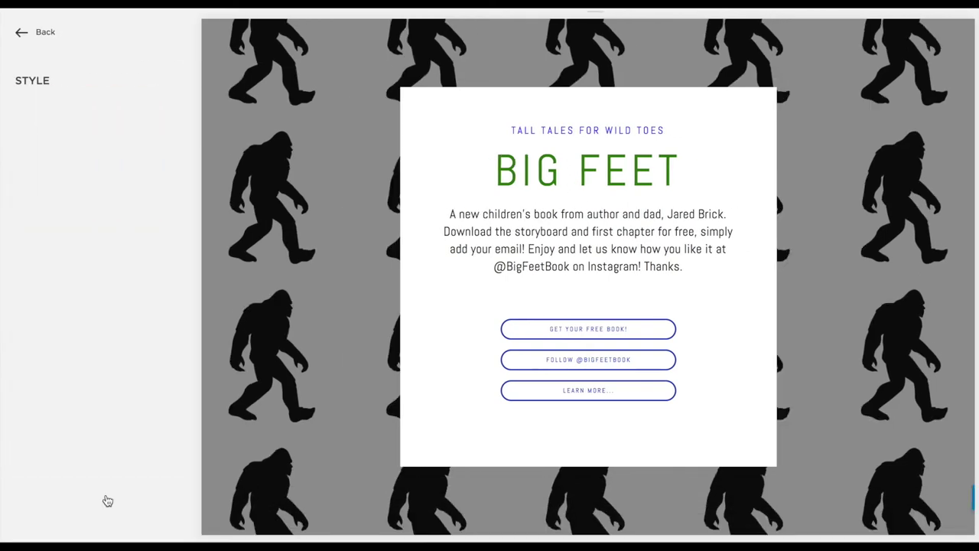
left_click(19, 33)
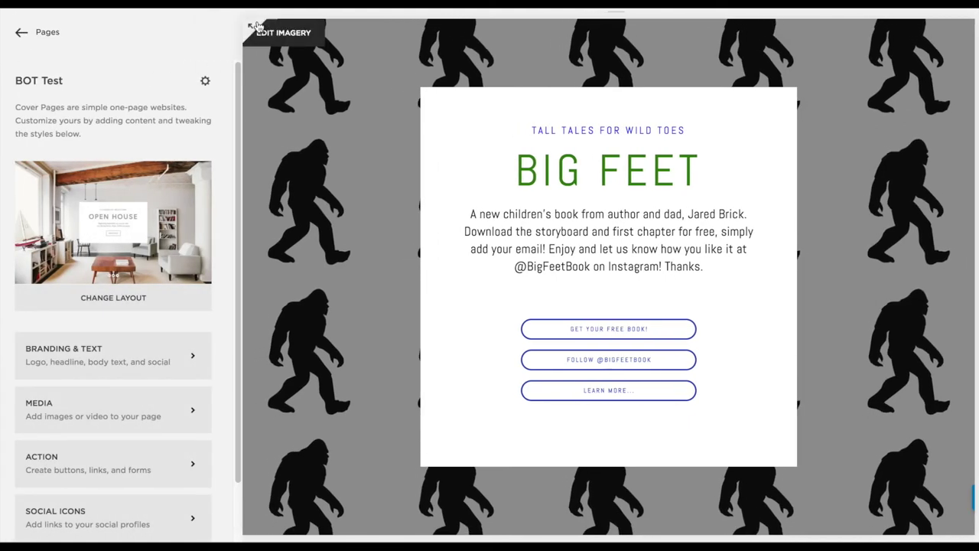
left_click(255, 28)
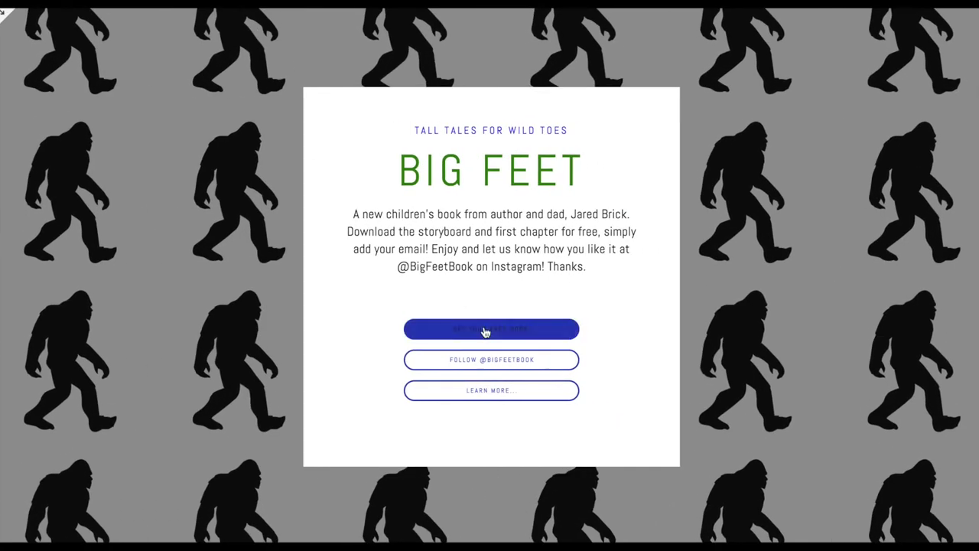
left_click(484, 329)
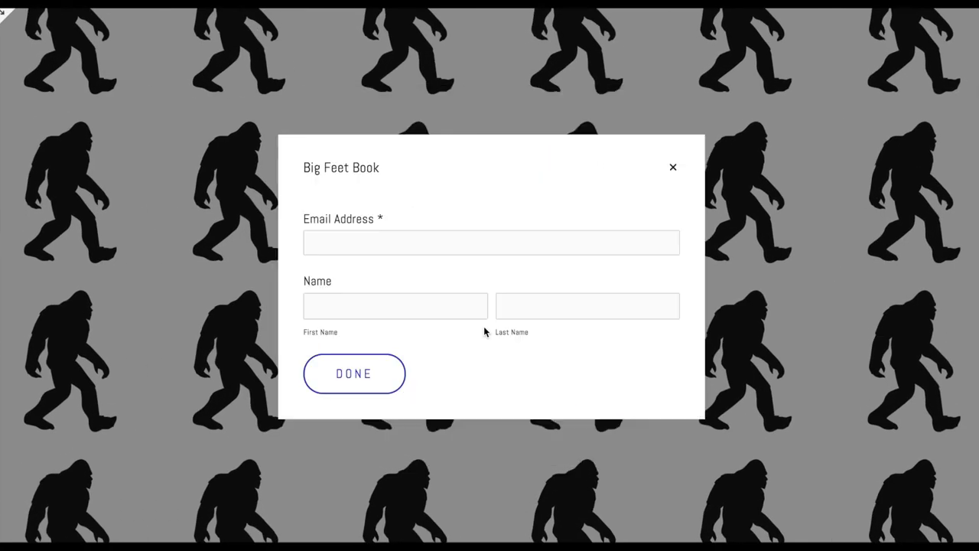
left_click(674, 169)
left_click(503, 362)
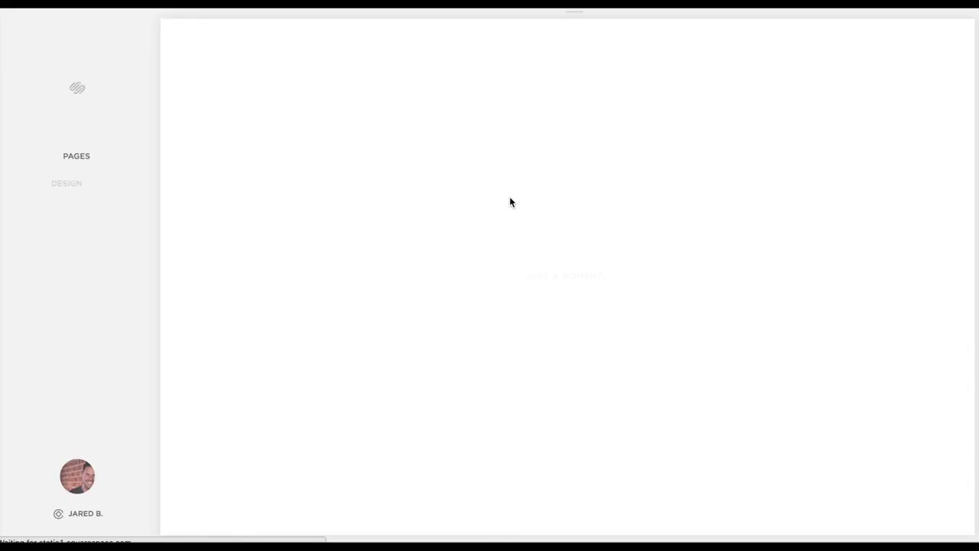
left_click(67, 156)
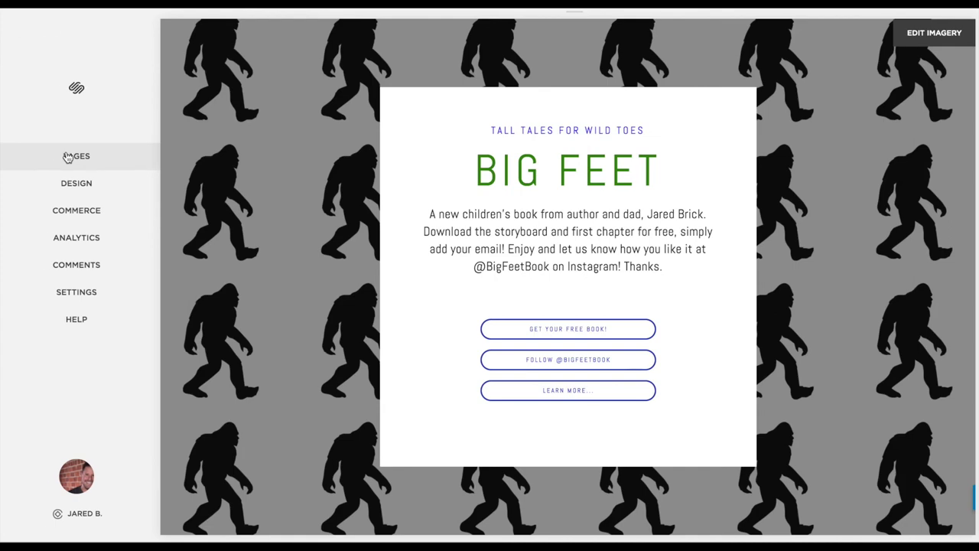
scroll(125, 350, "down", 10)
scroll(126, 345, "down", 2)
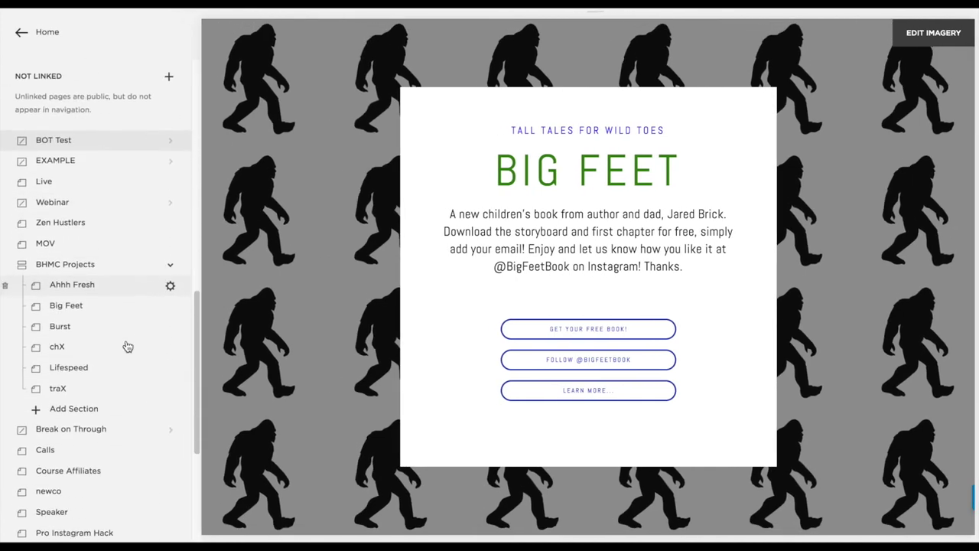
left_click(73, 145)
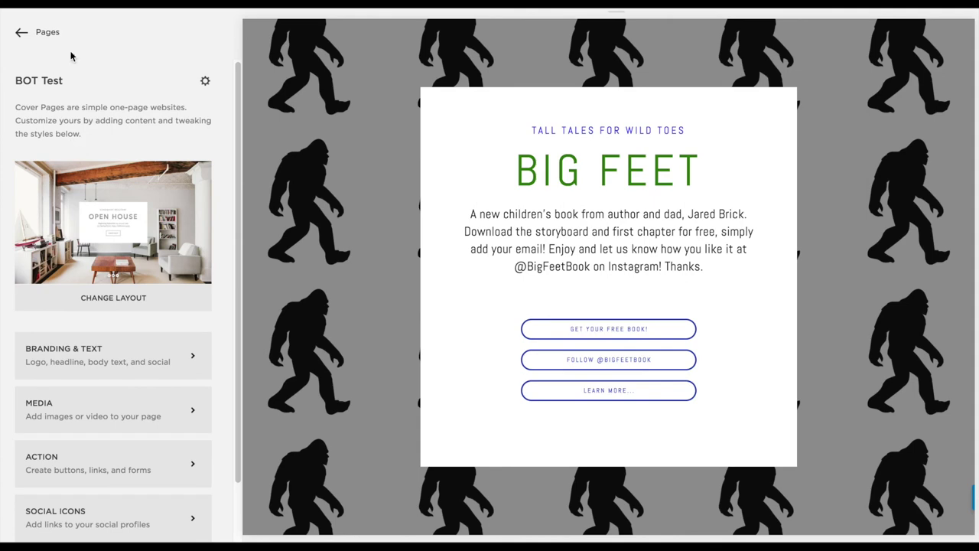
left_click(205, 81)
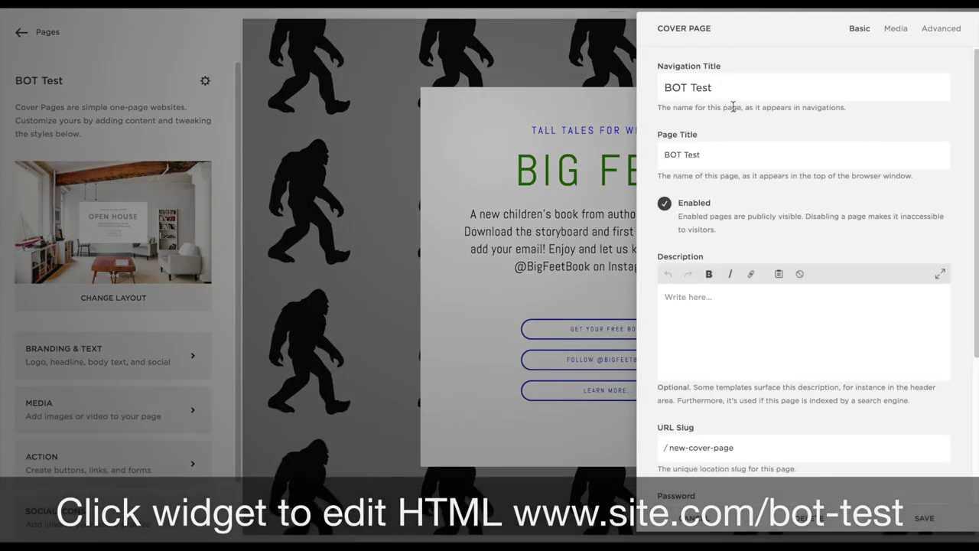
Replace 'new-' in the URL slug with 'bot' and remove the banner image
scroll(734, 130, "down", 5)
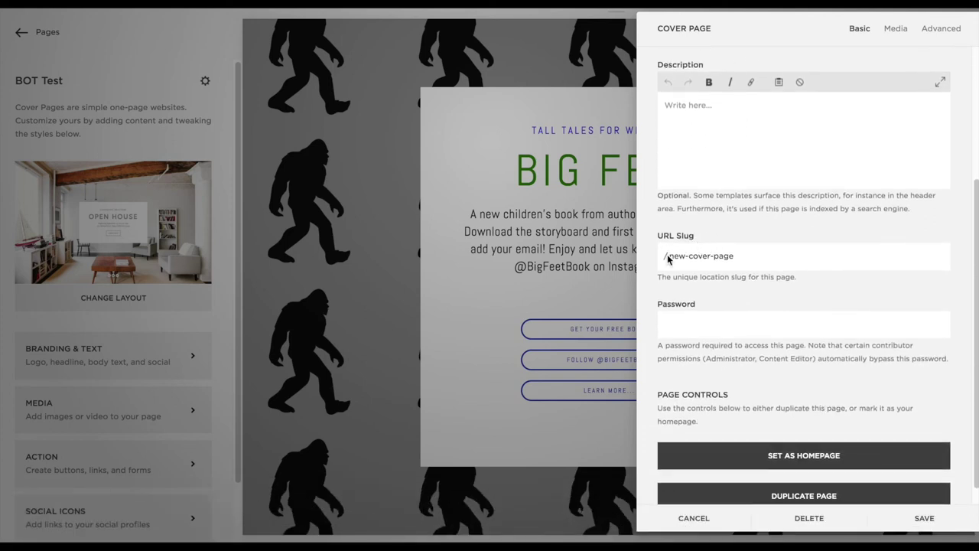
left_click_drag(671, 257, 746, 260)
type("bot-test")
left_click(895, 29)
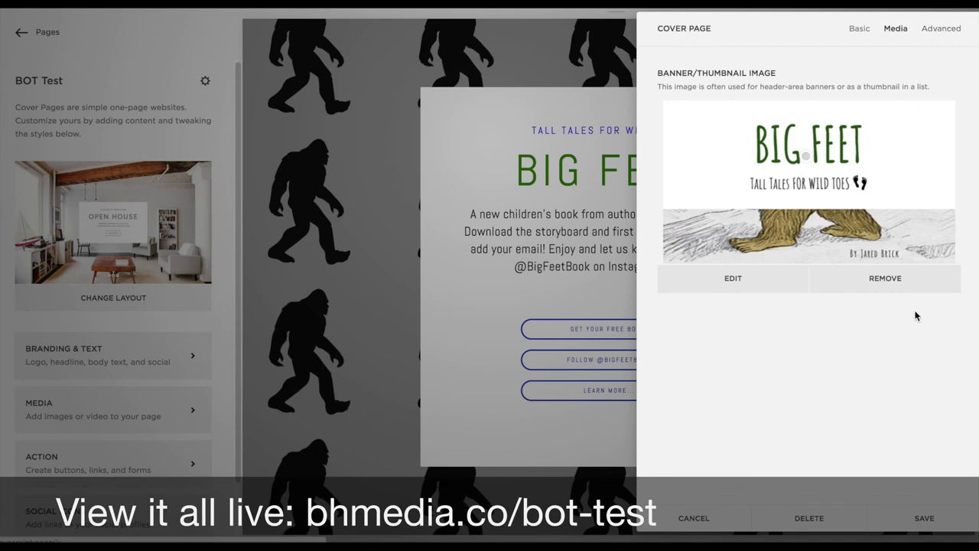
left_click(884, 283)
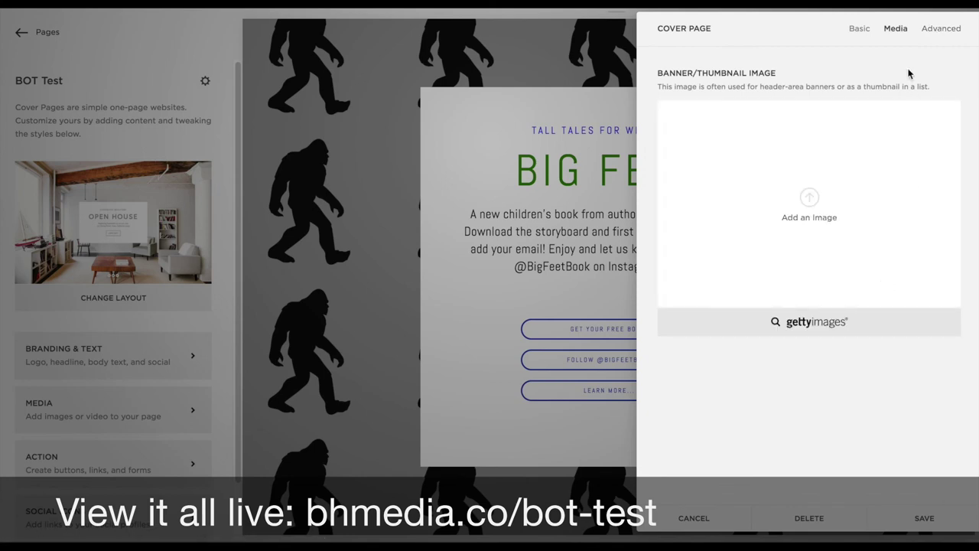
Add header code injection text 'Youtube, Google, Pinterst, Facebook pixel code' and save
left_click(926, 29)
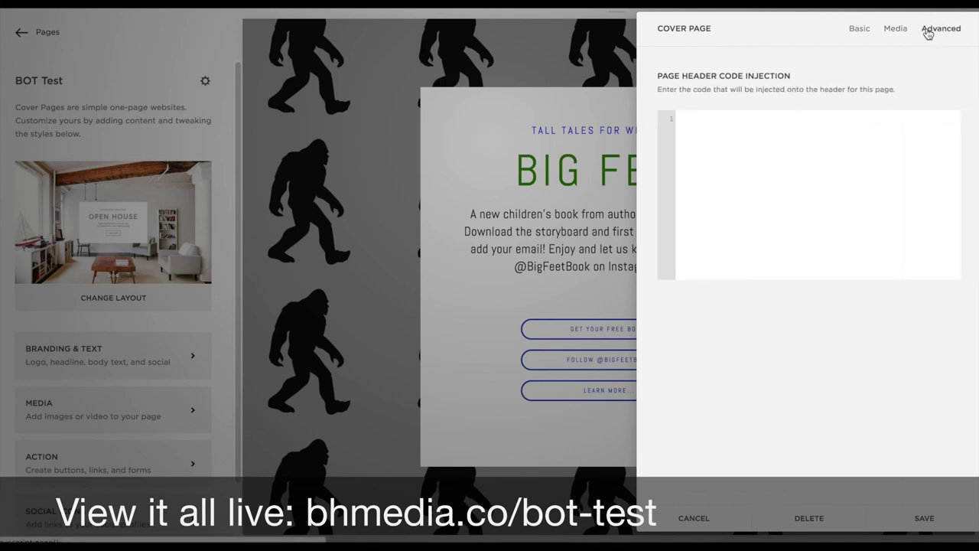
left_click(739, 138)
type("Youtube, Google, Pin")
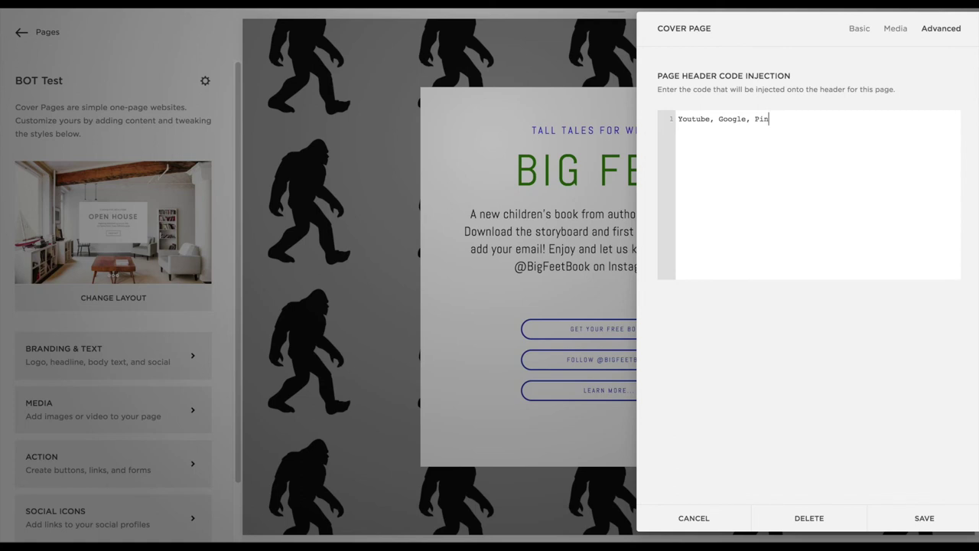
type("terst, Facebook pixel")
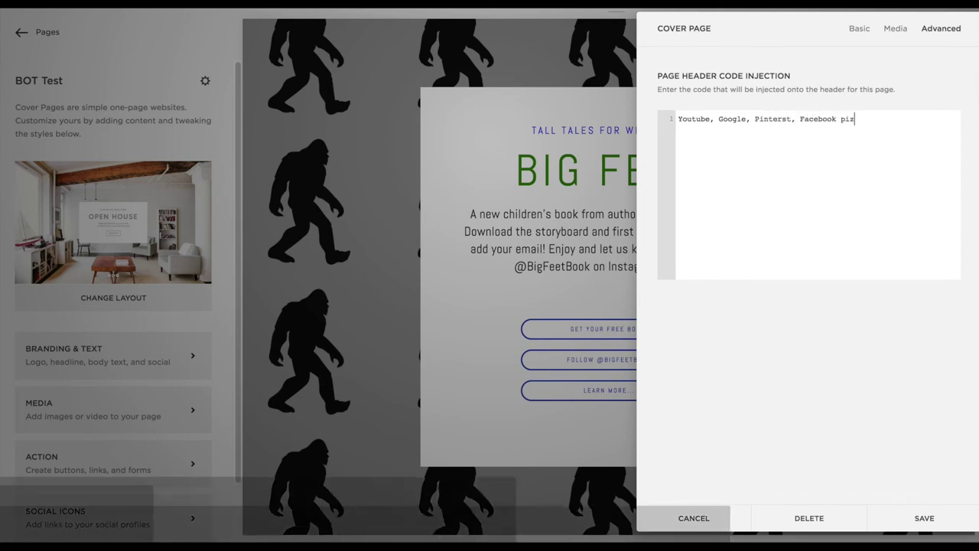
type(" code here!")
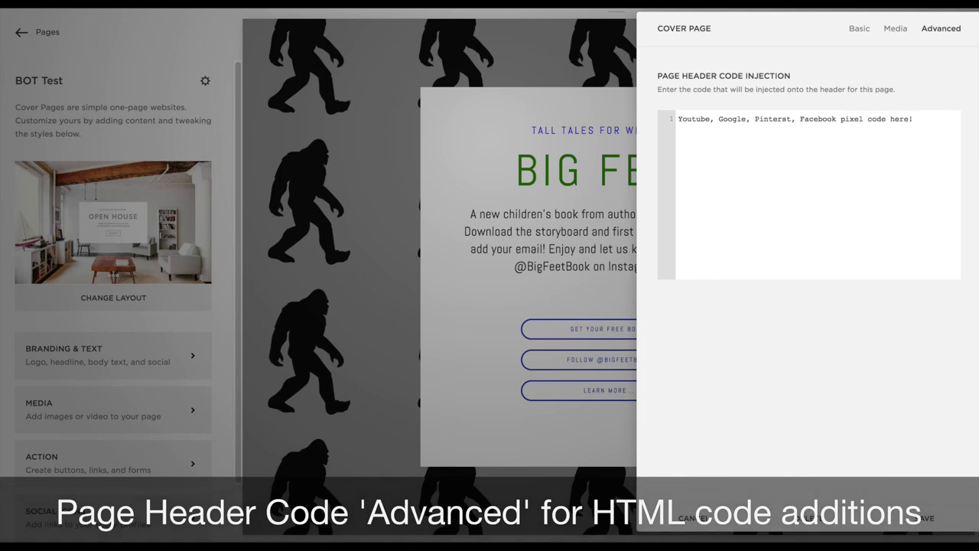
left_click(678, 118)
type("Enter")
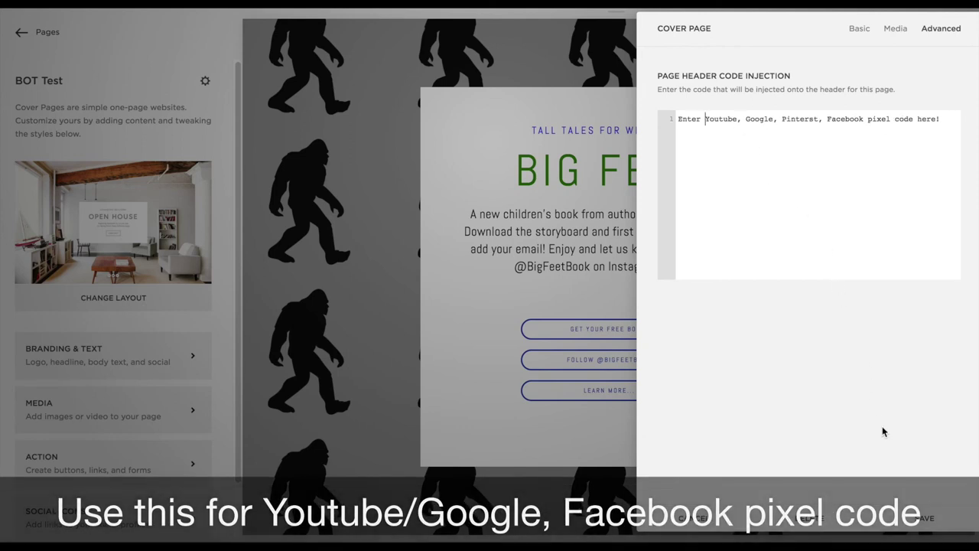
left_click(925, 518)
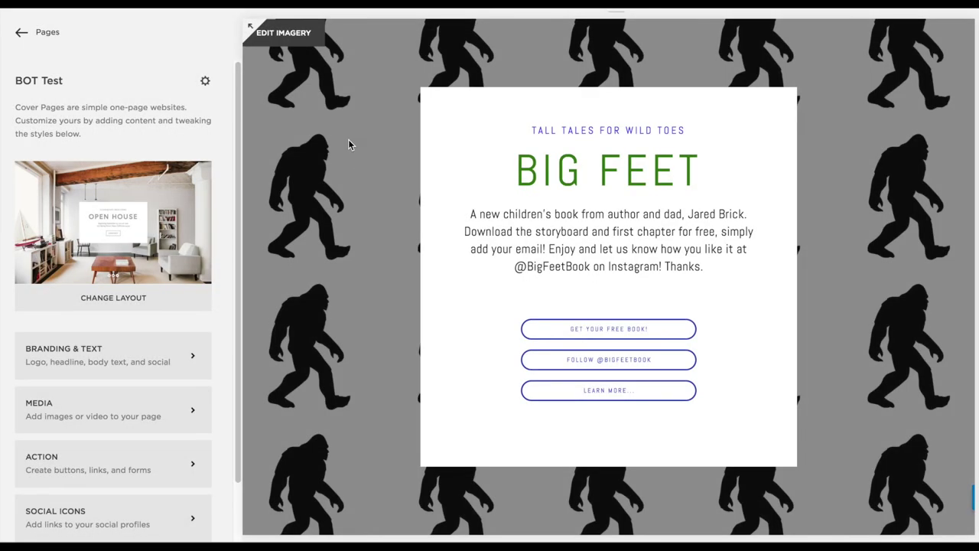
Clear the header code injection again and save the page settings
left_click(205, 80)
left_click(941, 27)
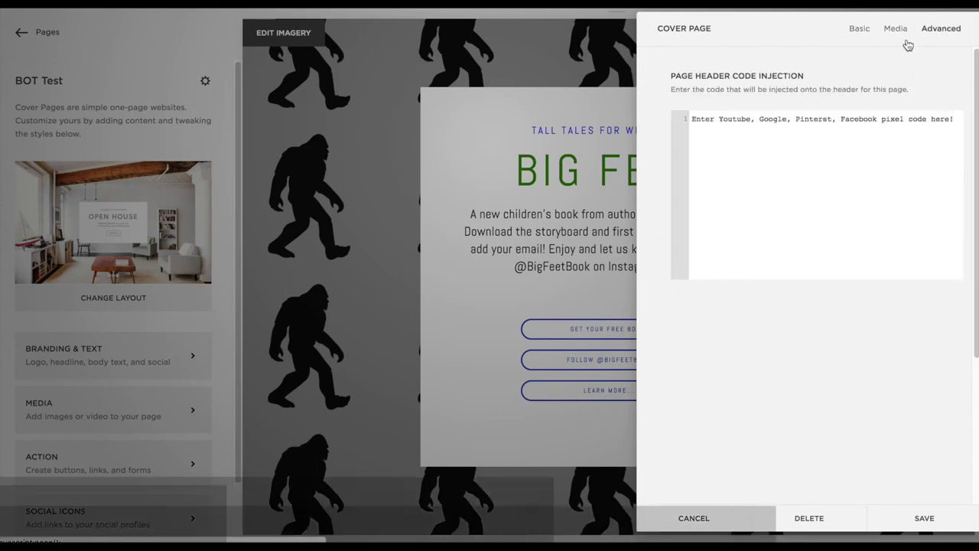
triple_click(770, 122)
key("BackSpace")
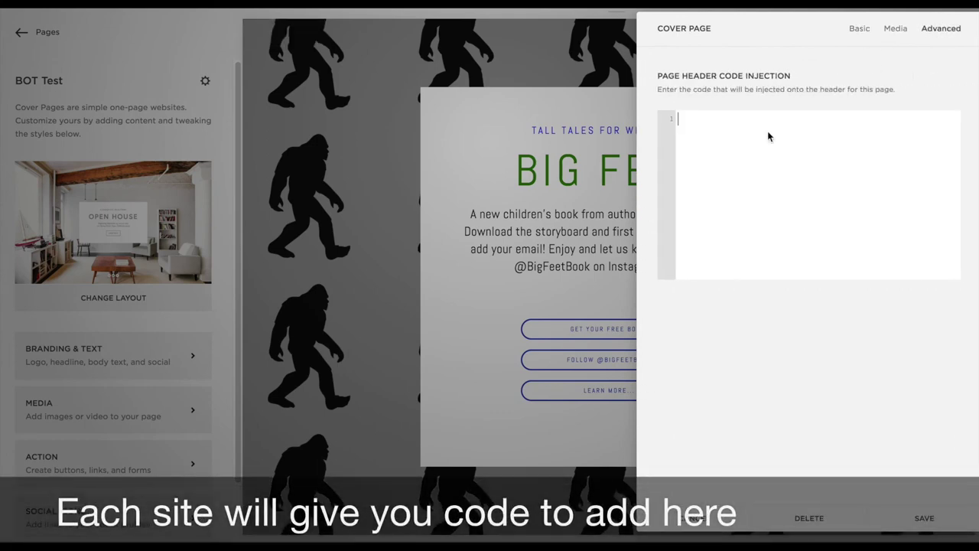
left_click(939, 520)
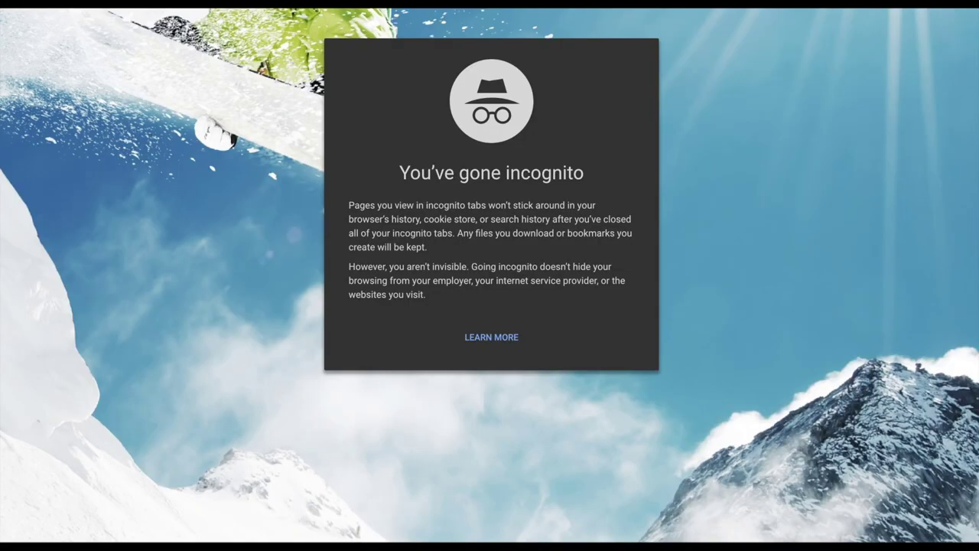
Load bhmedia.co/bot-test, submit an autofilled test signup, and close the form after its storage error
type("bhmedia.co")
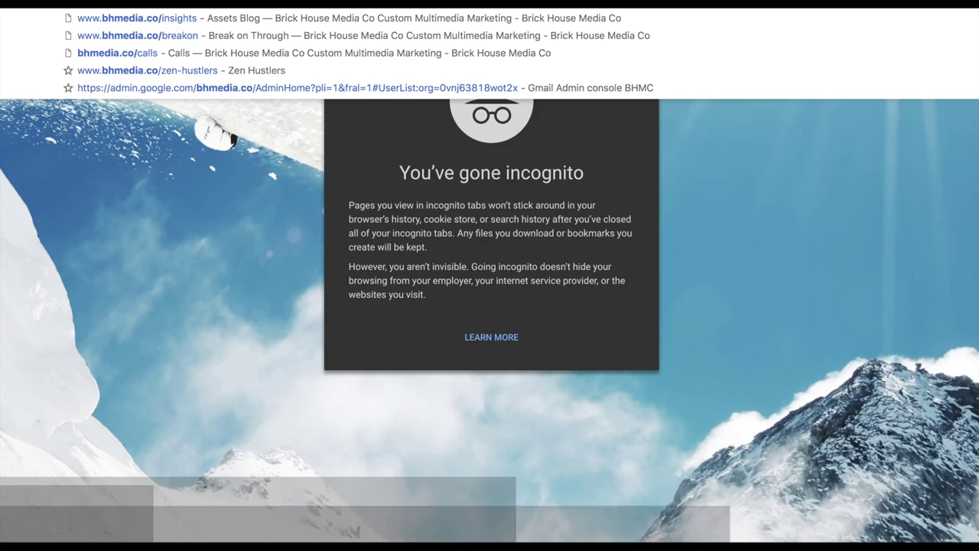
type("/bot-test")
key("Return")
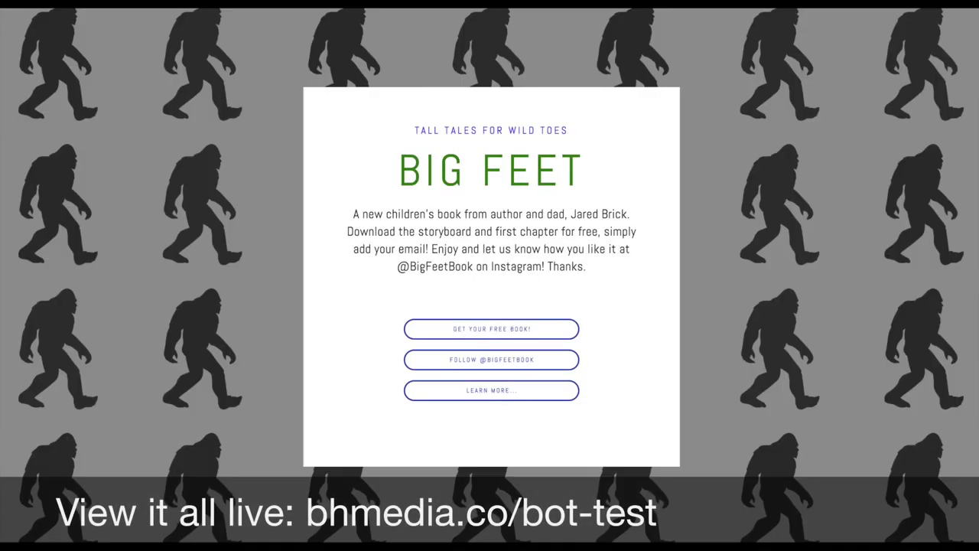
left_click(513, 329)
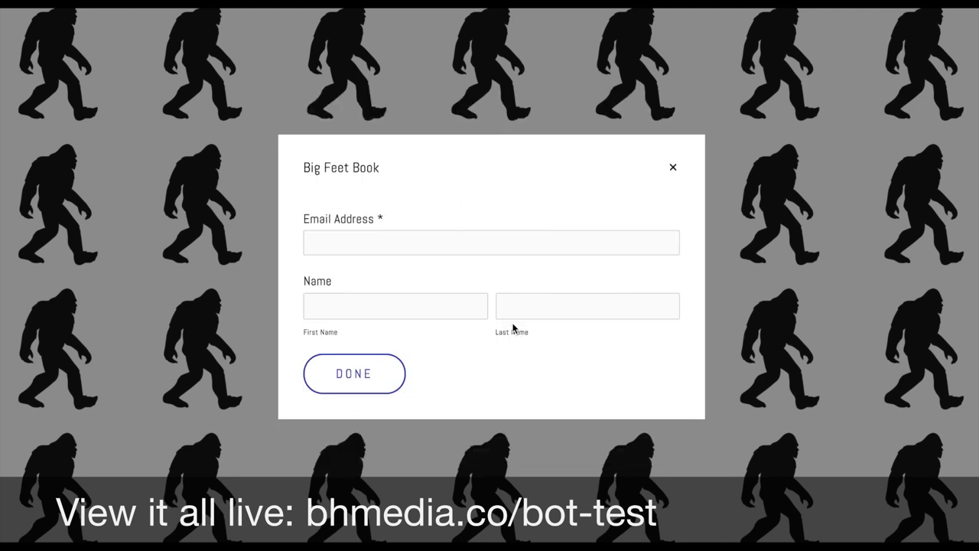
left_click(346, 234)
type("info")
key("Down")
key("Return")
left_click(349, 372)
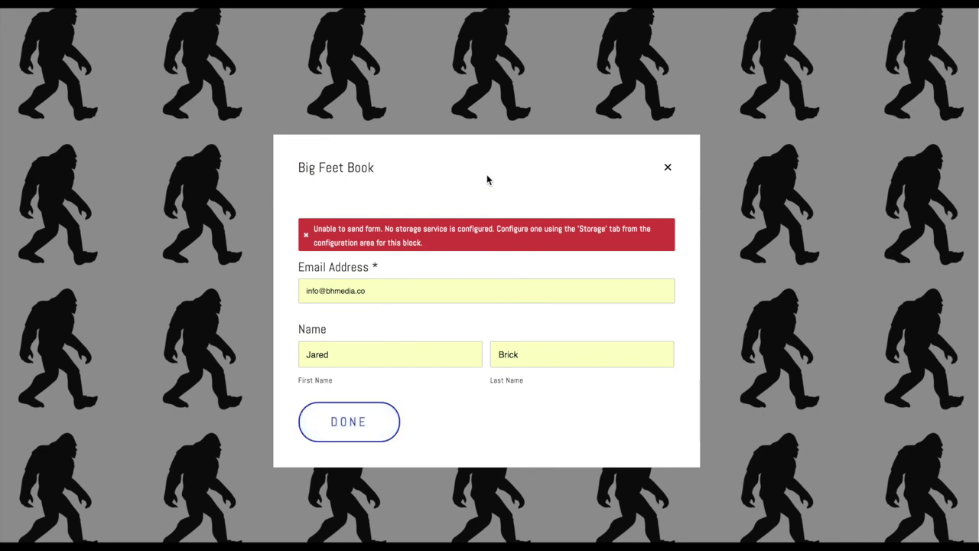
left_click(667, 169)
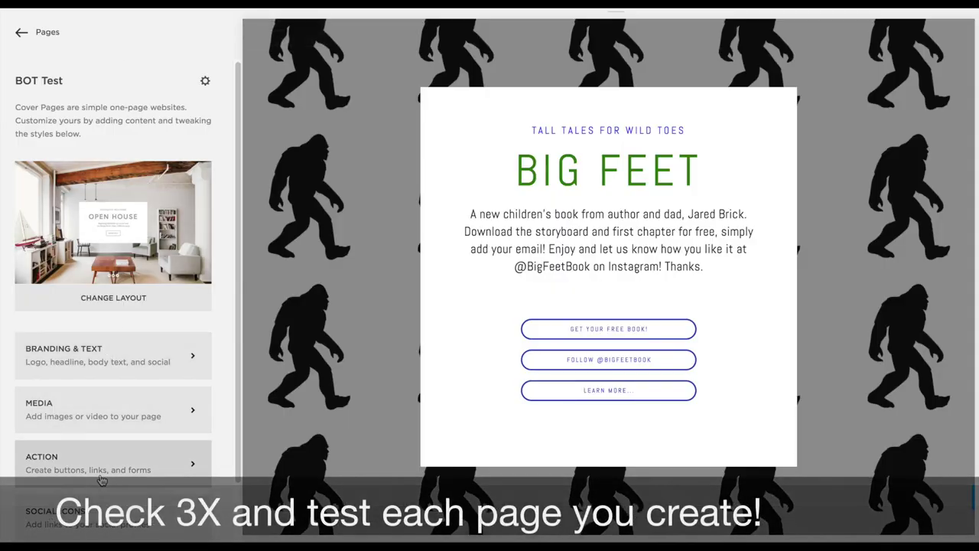
Connect email storage for the signup form using the site's contact email address, and save
left_click(102, 475)
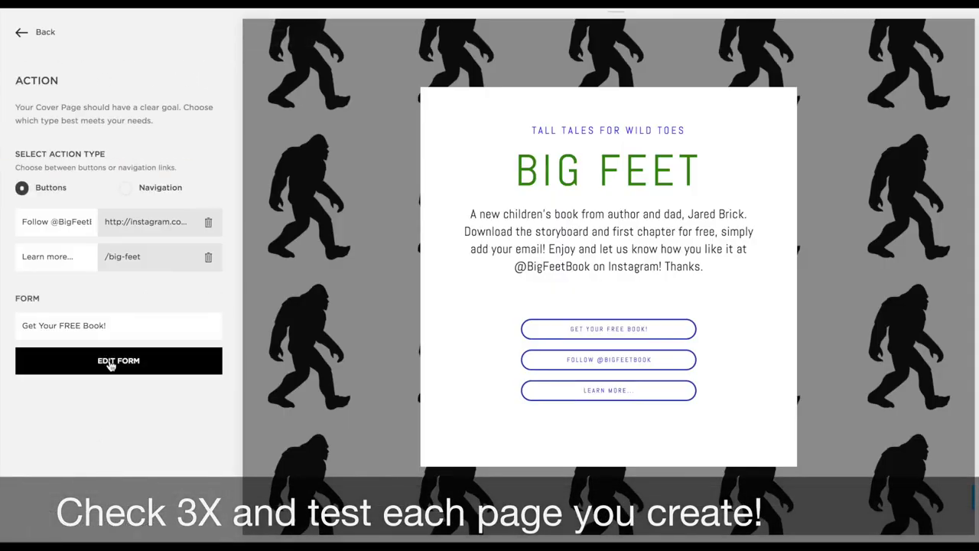
left_click(111, 365)
left_click(668, 59)
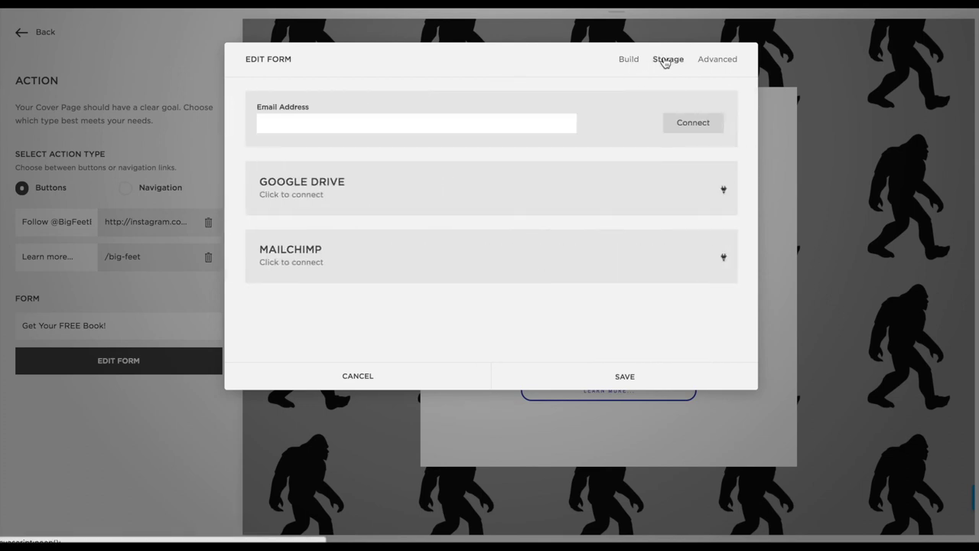
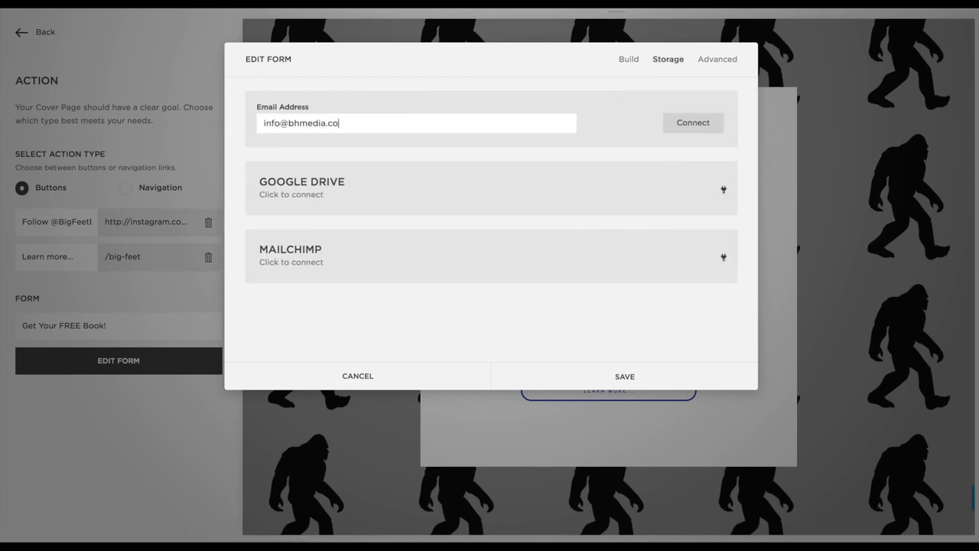
left_click(681, 123)
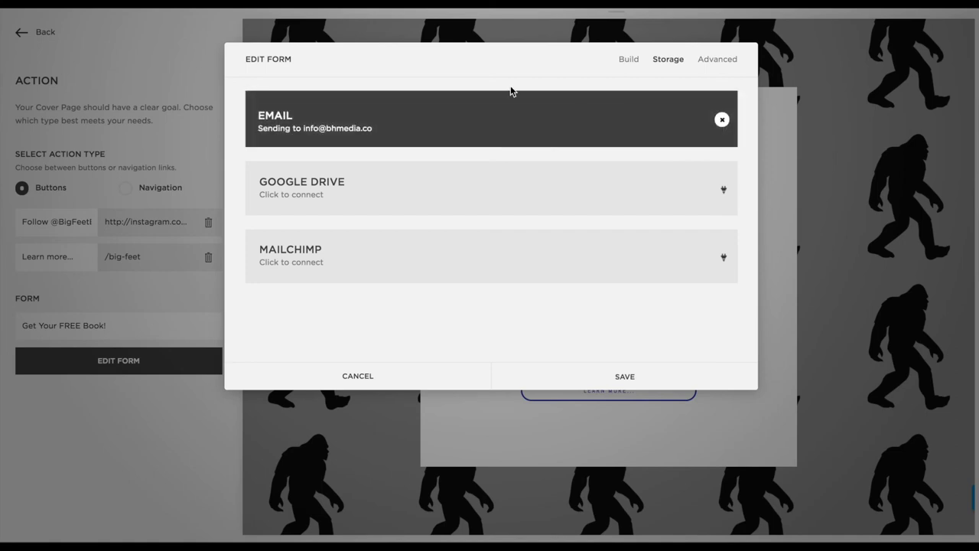
left_click(621, 373)
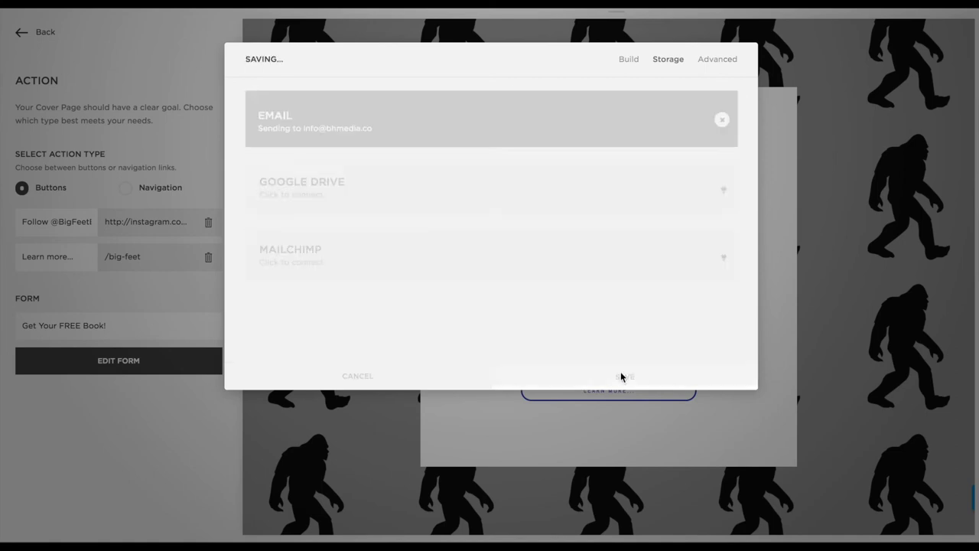
Reload the editor, return to the page list, and dismiss the newsletter popup
left_click(15, 34)
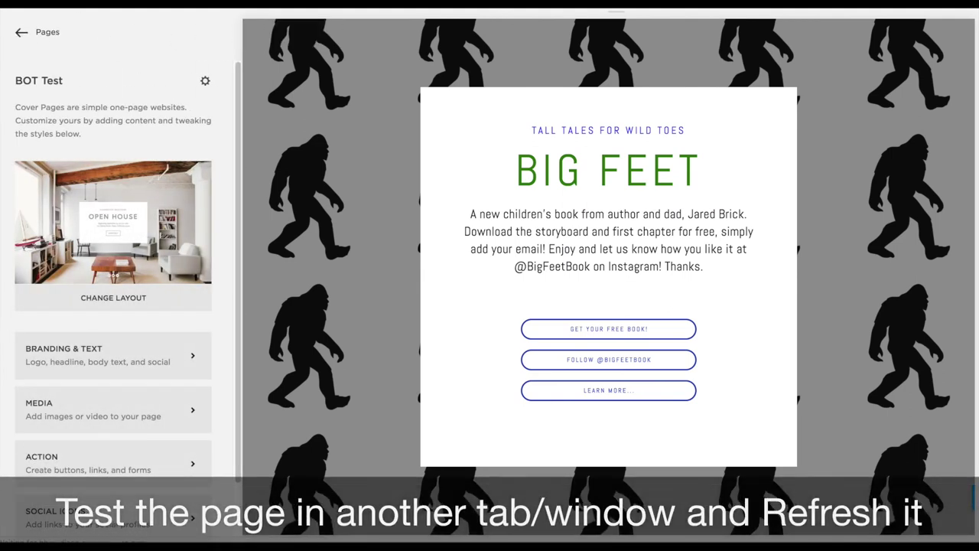
key("super+r")
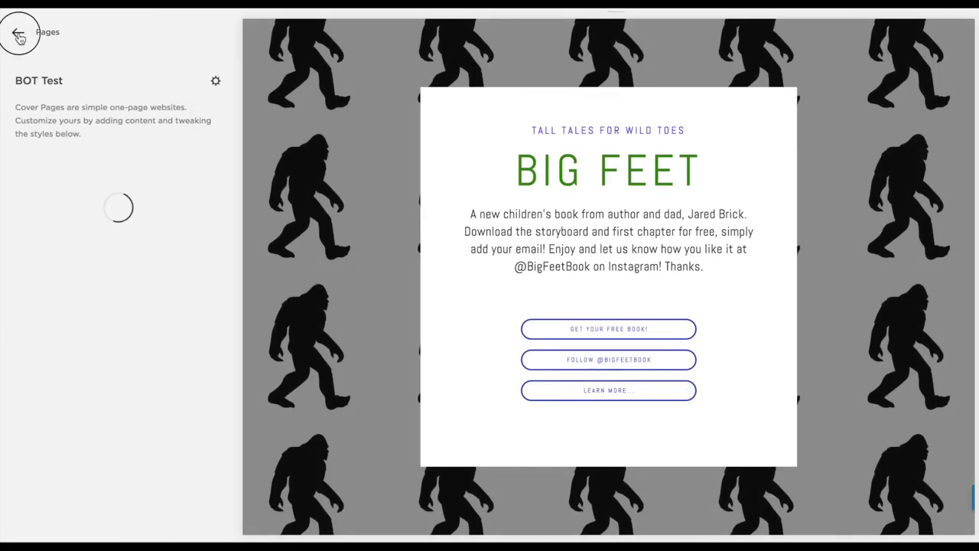
left_click(18, 35)
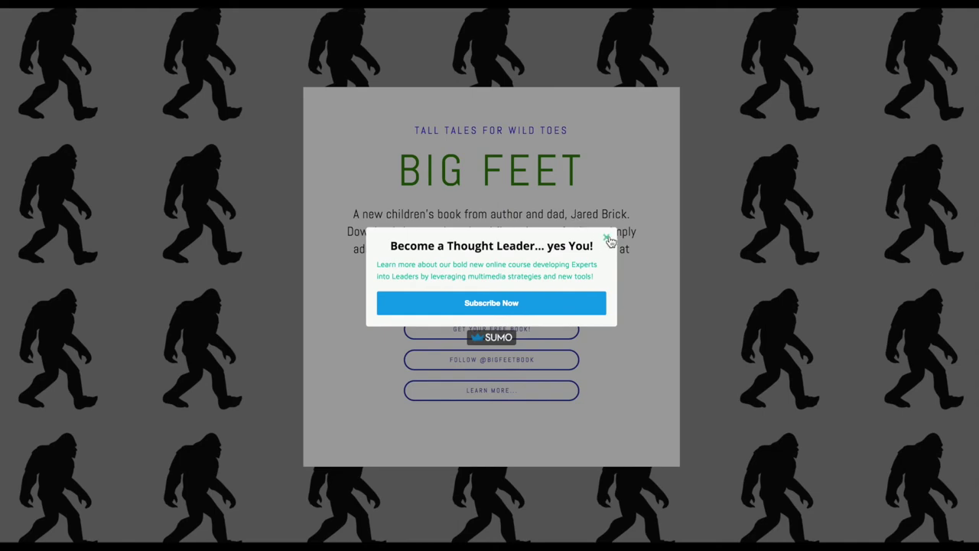
left_click(604, 239)
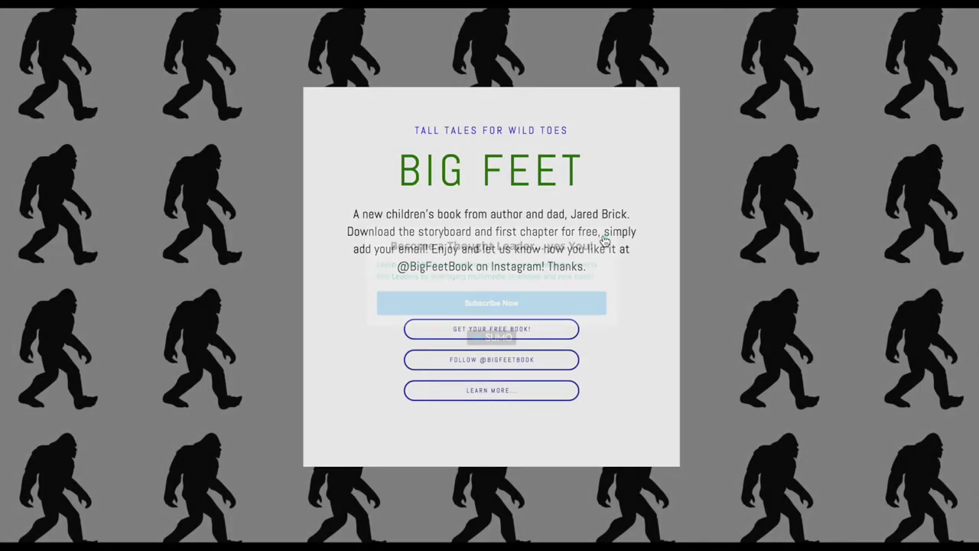
Reload the live page, submit an autofilled signup, and open the free book download link
key("F5")
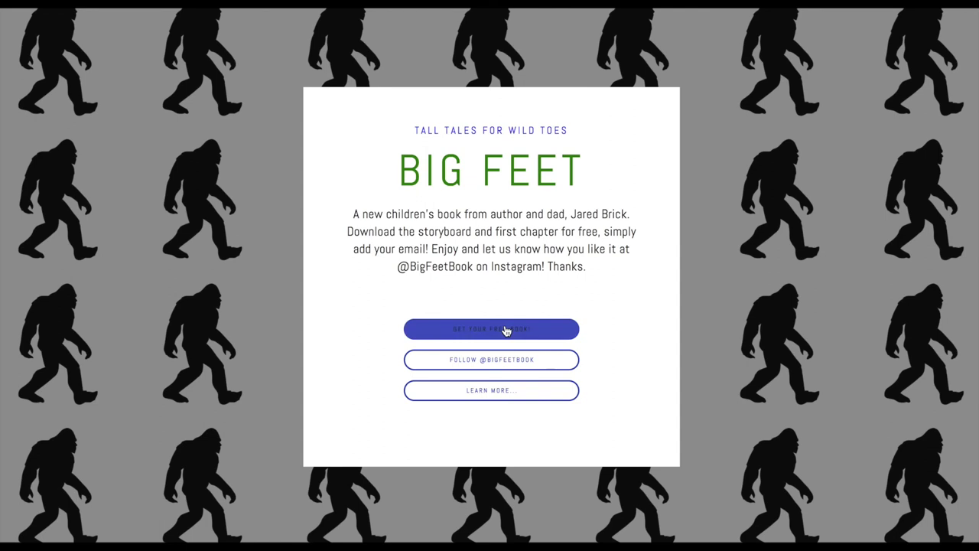
left_click(507, 330)
left_click(360, 245)
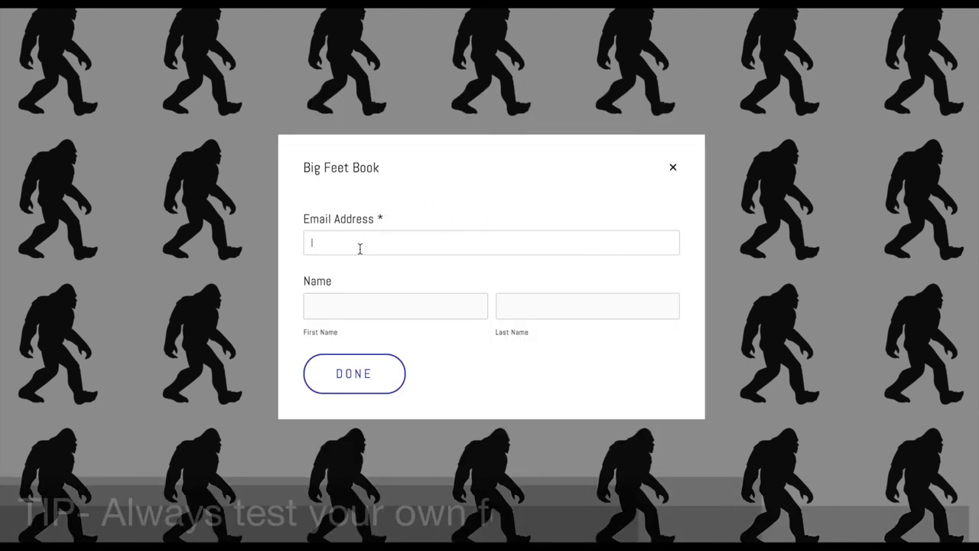
type("info")
key("Down")
key("Return")
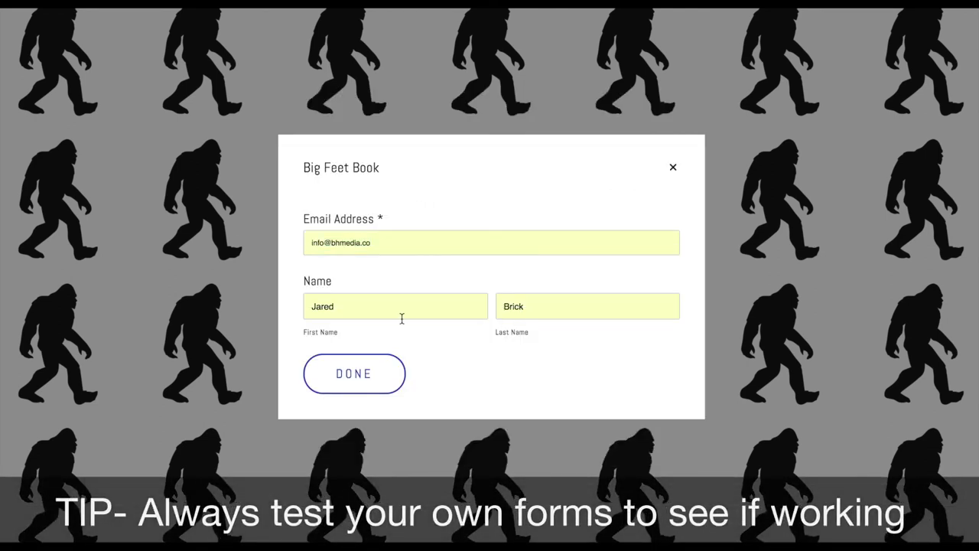
left_click(374, 382)
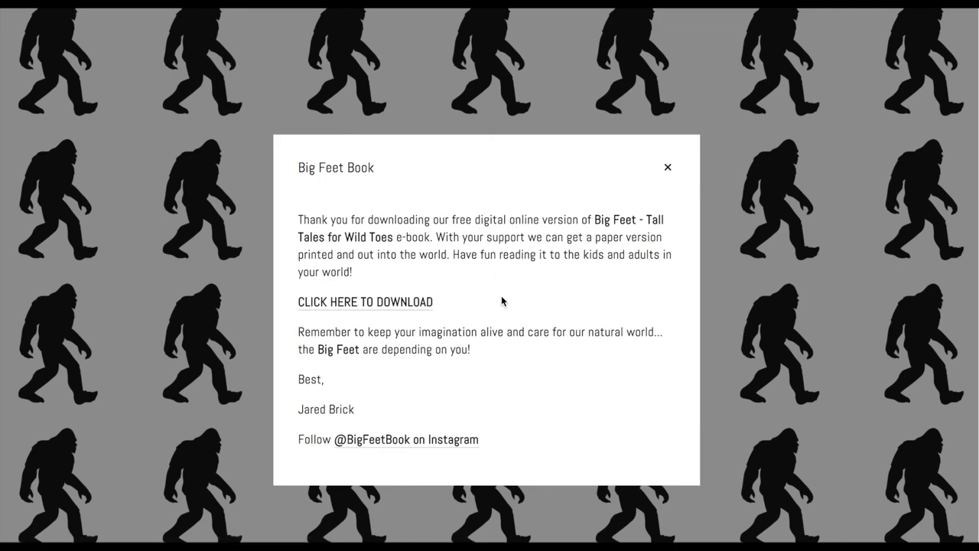
left_click(359, 306)
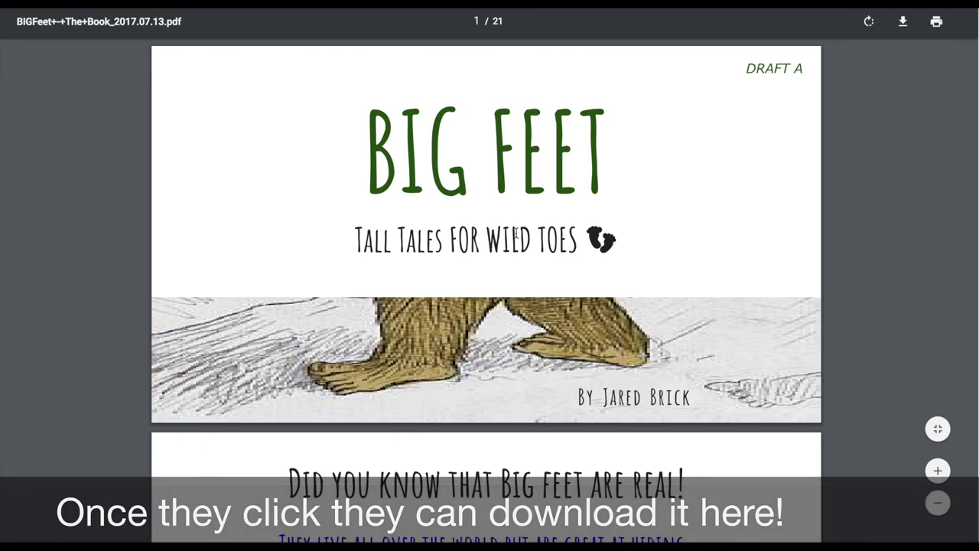
Scroll through the 21-page BIG FEET book in Chrome's PDF viewer
scroll(517, 233, "down", 20)
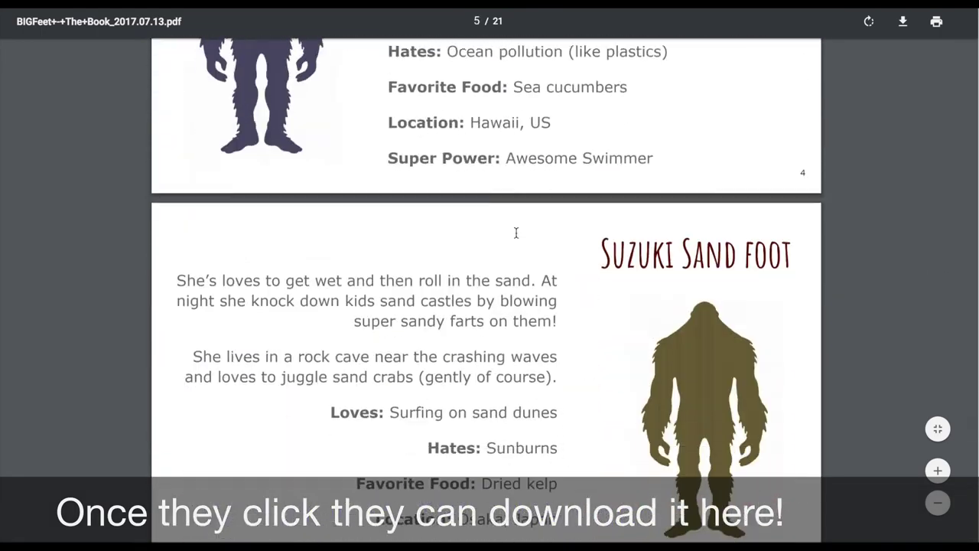
scroll(517, 233, "down", 5)
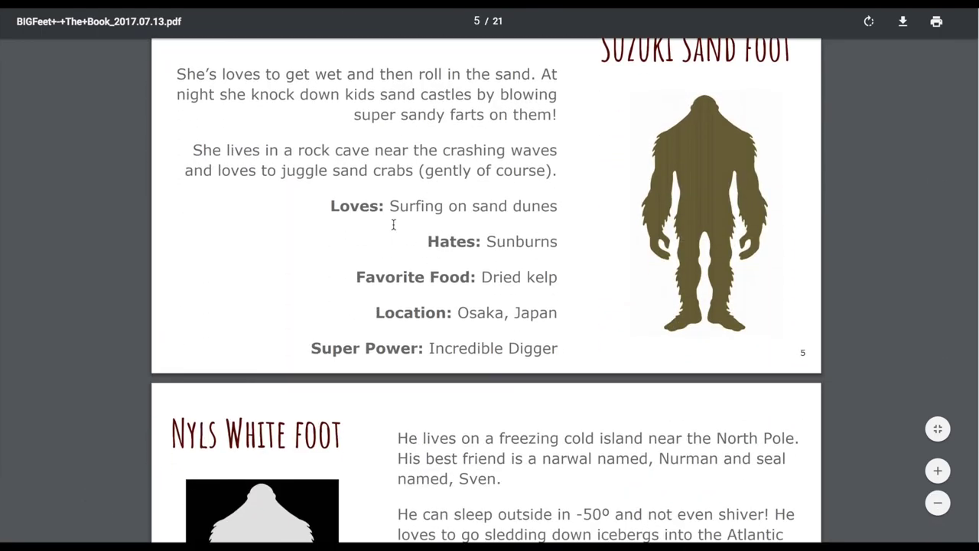
scroll(393, 224, "down", 20)
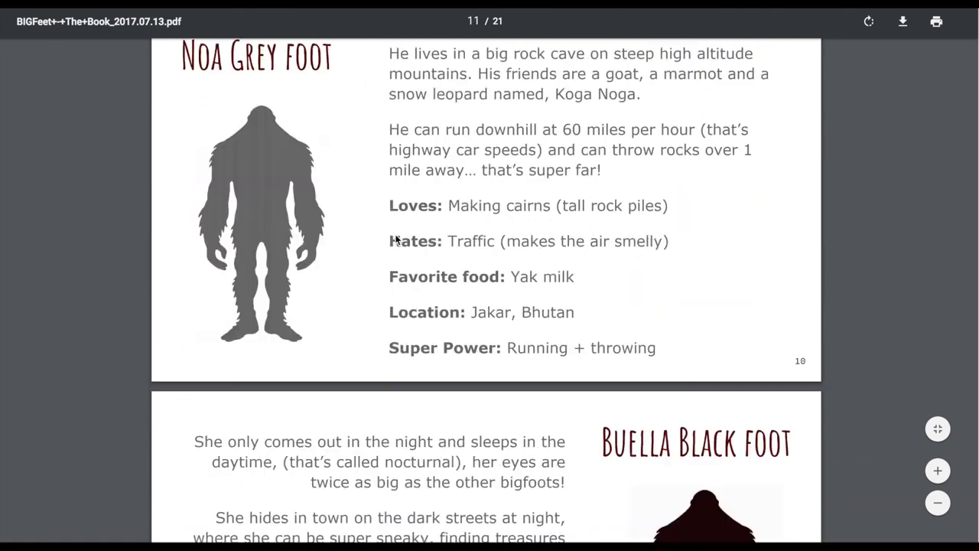
scroll(430, 212, "up", 20)
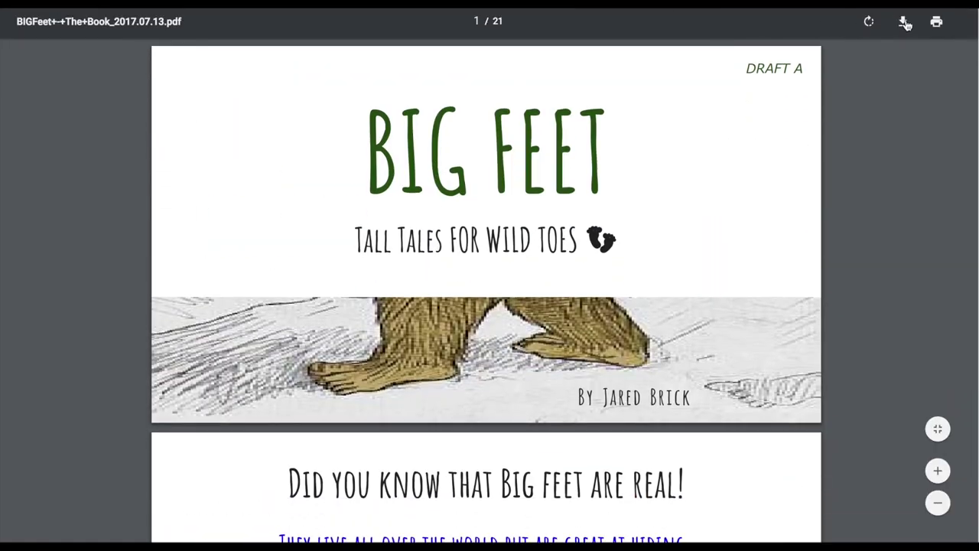
Cancel saving a copy of the PDF and return to Squarespace's main dashboard menu
left_click(904, 23)
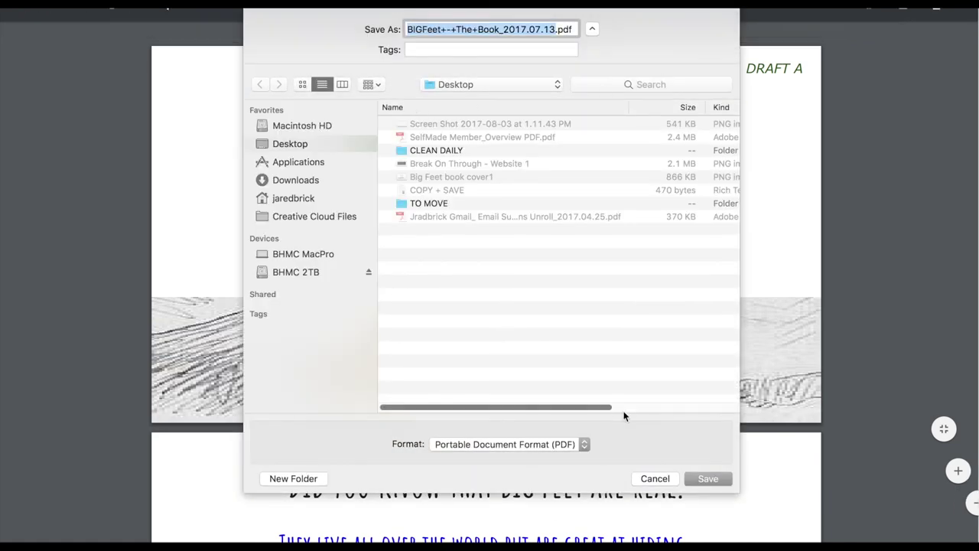
left_click(656, 478)
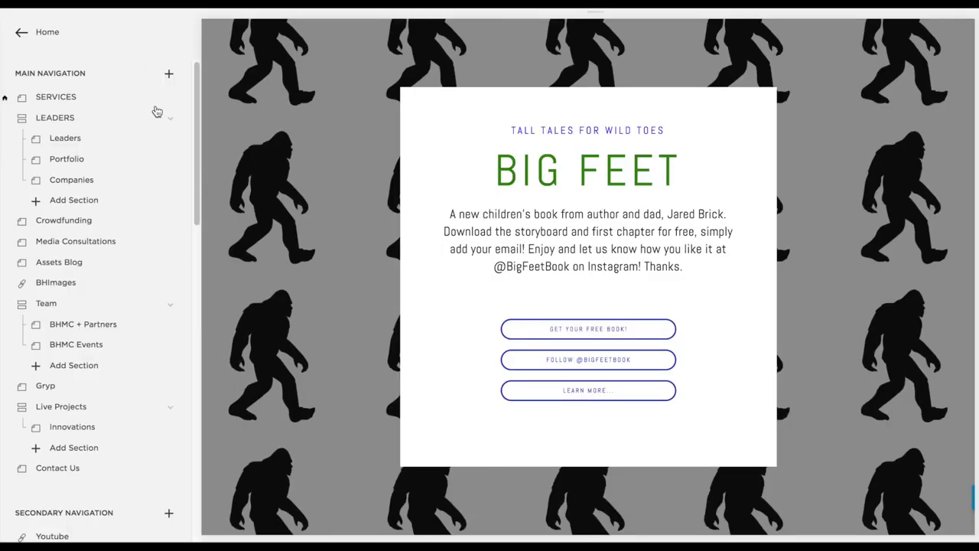
left_click(18, 37)
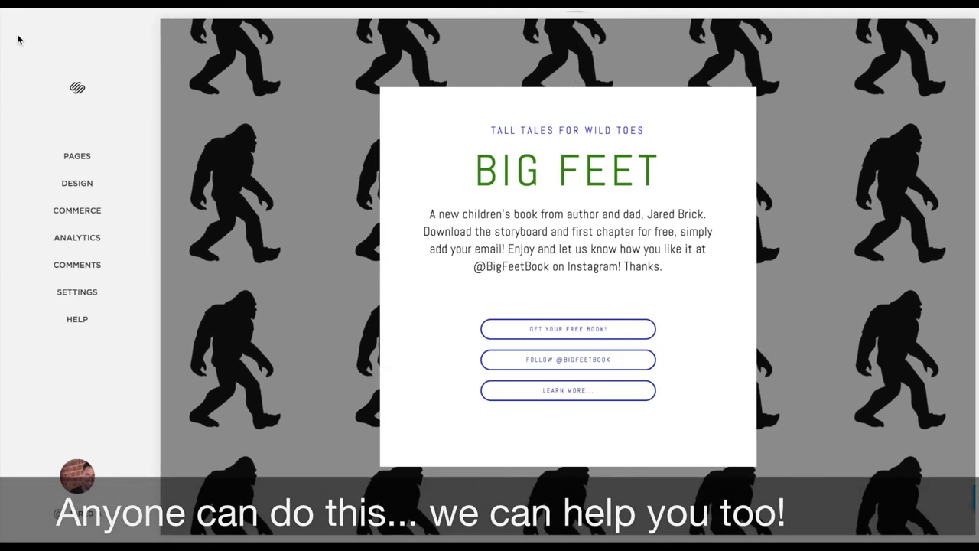
mouse_move(219, 26)
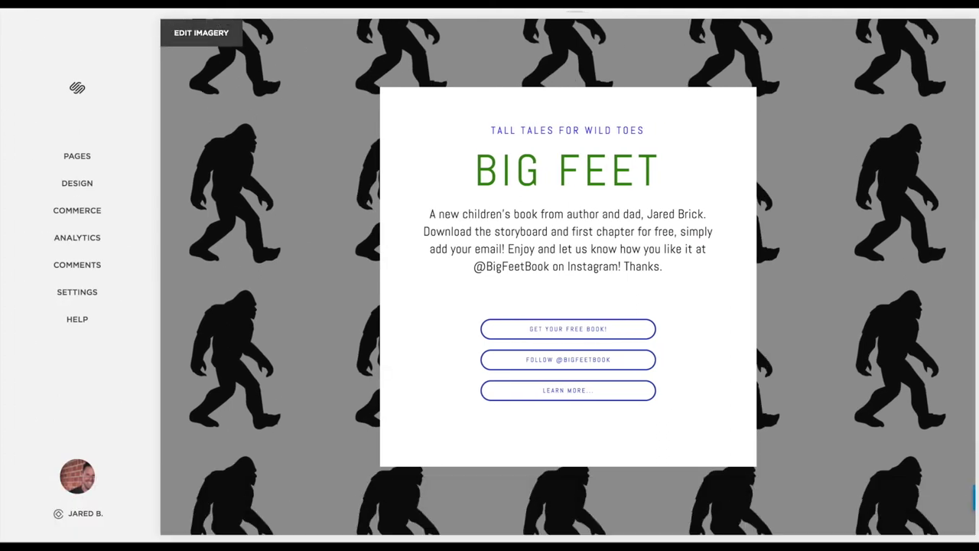